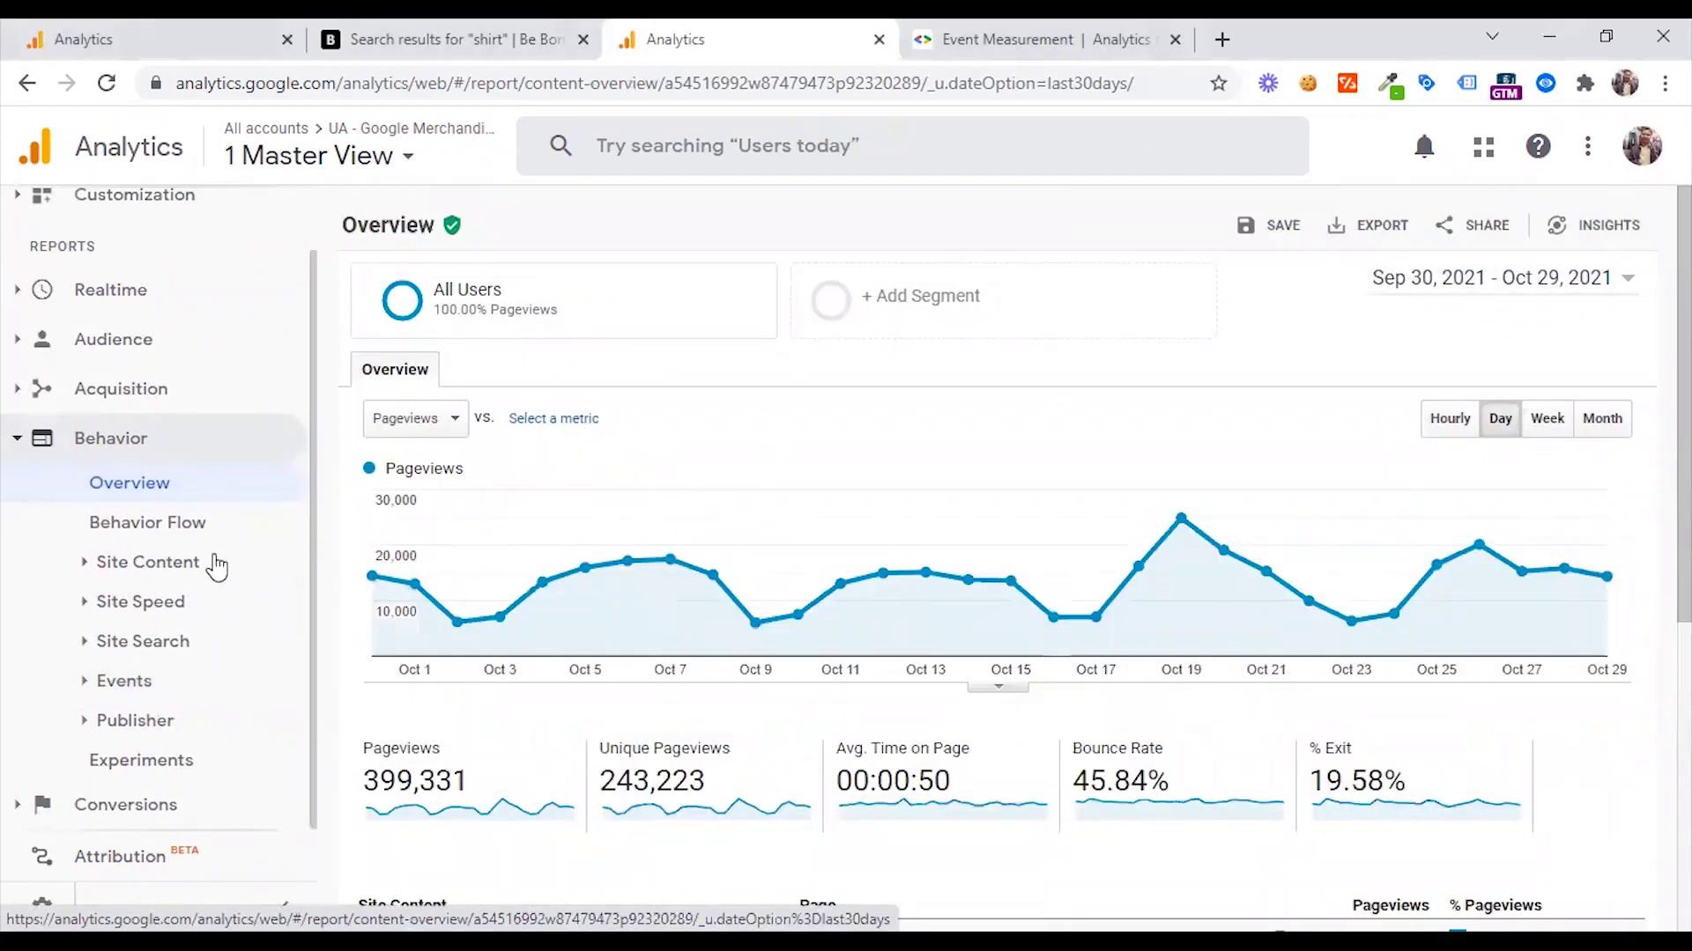
{"action": "scroll", "coordinate": [656, 446], "scroll_direction": "down", "scroll_amount": 4}
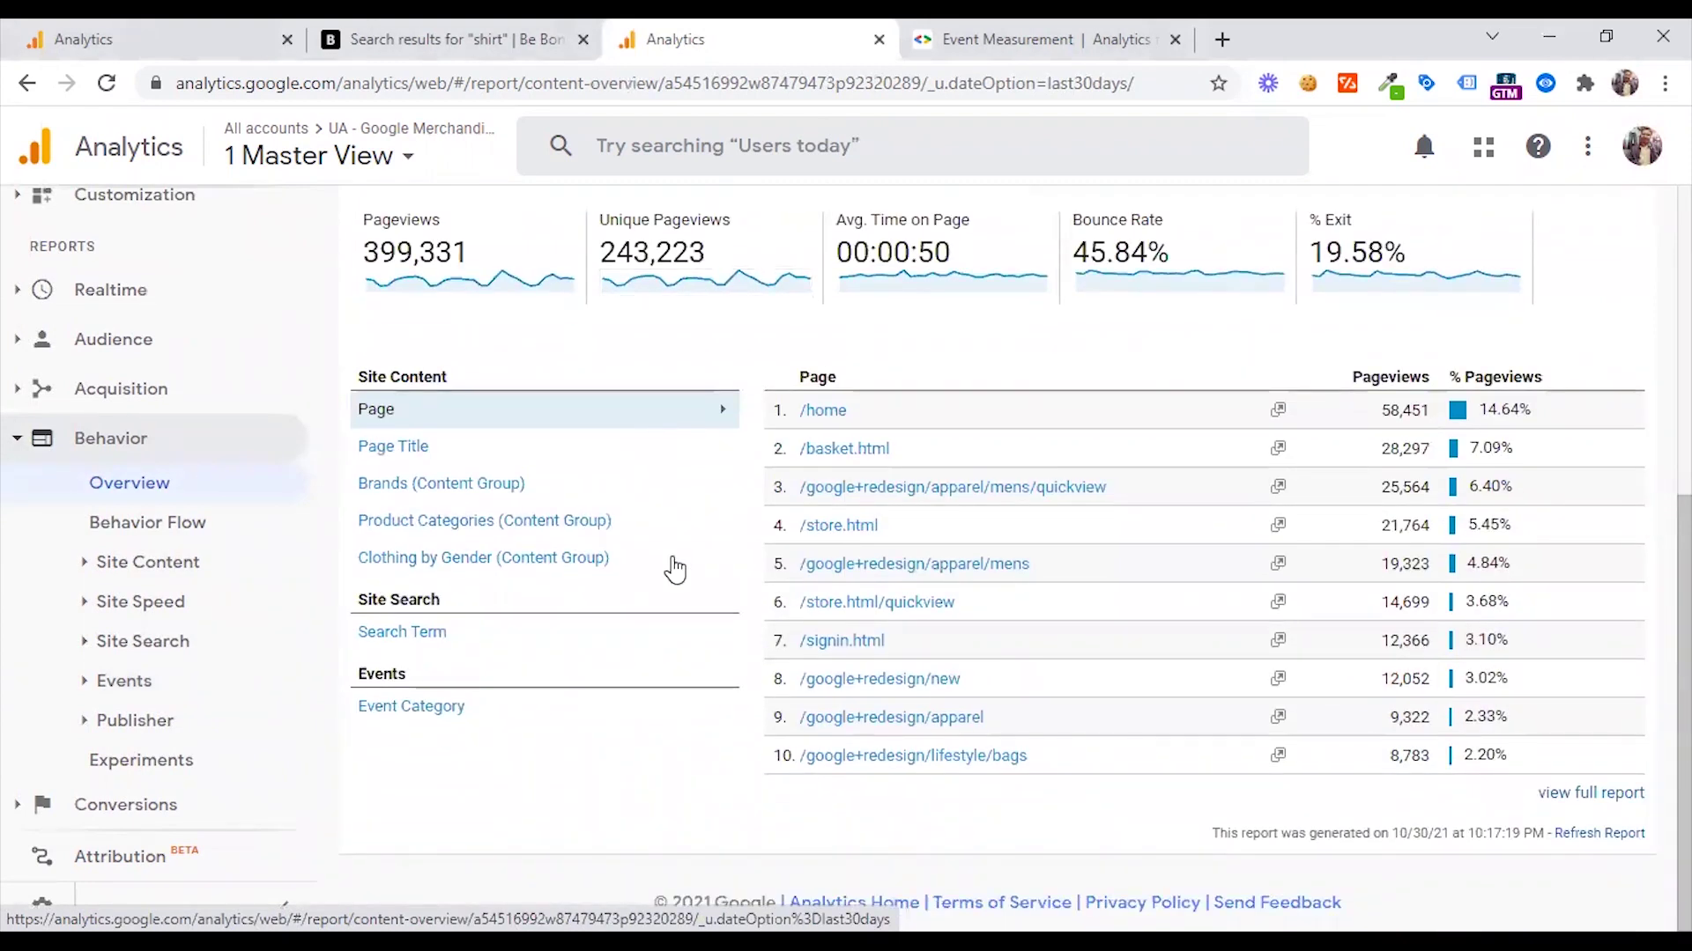
{"action": "scroll", "coordinate": [516, 586], "scroll_direction": "up", "scroll_amount": 1}
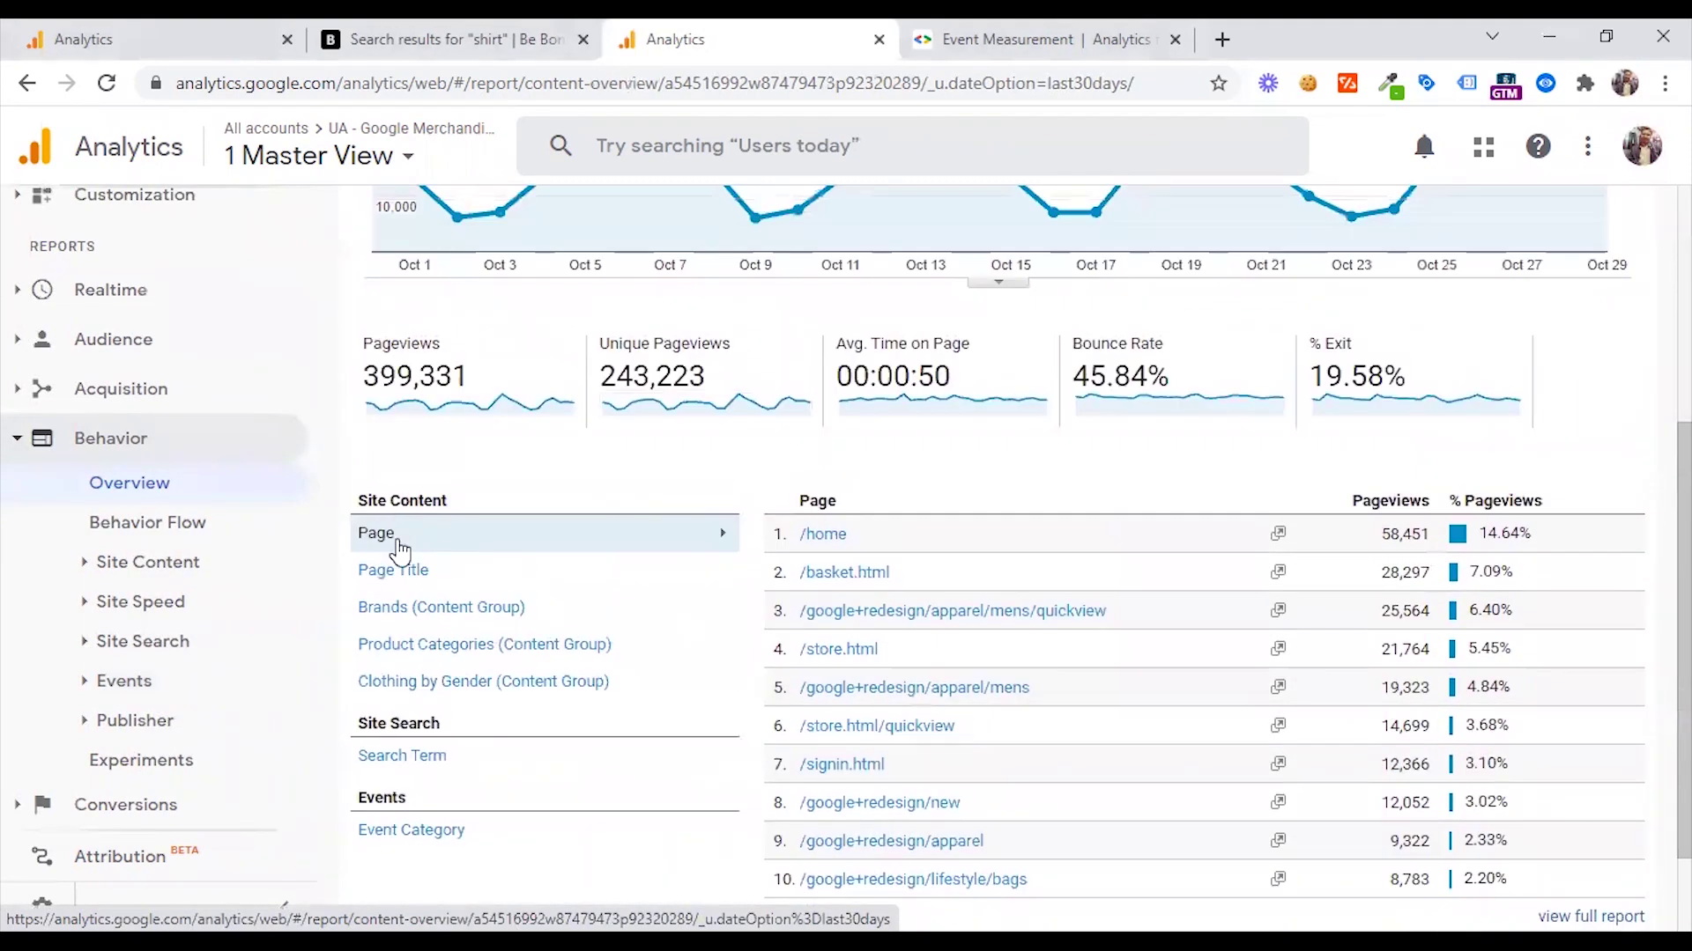
Step: Switch the Site Content breakdown to Page Title, then to Brands content group
{"action": "left_click", "coordinate": [484, 572]}
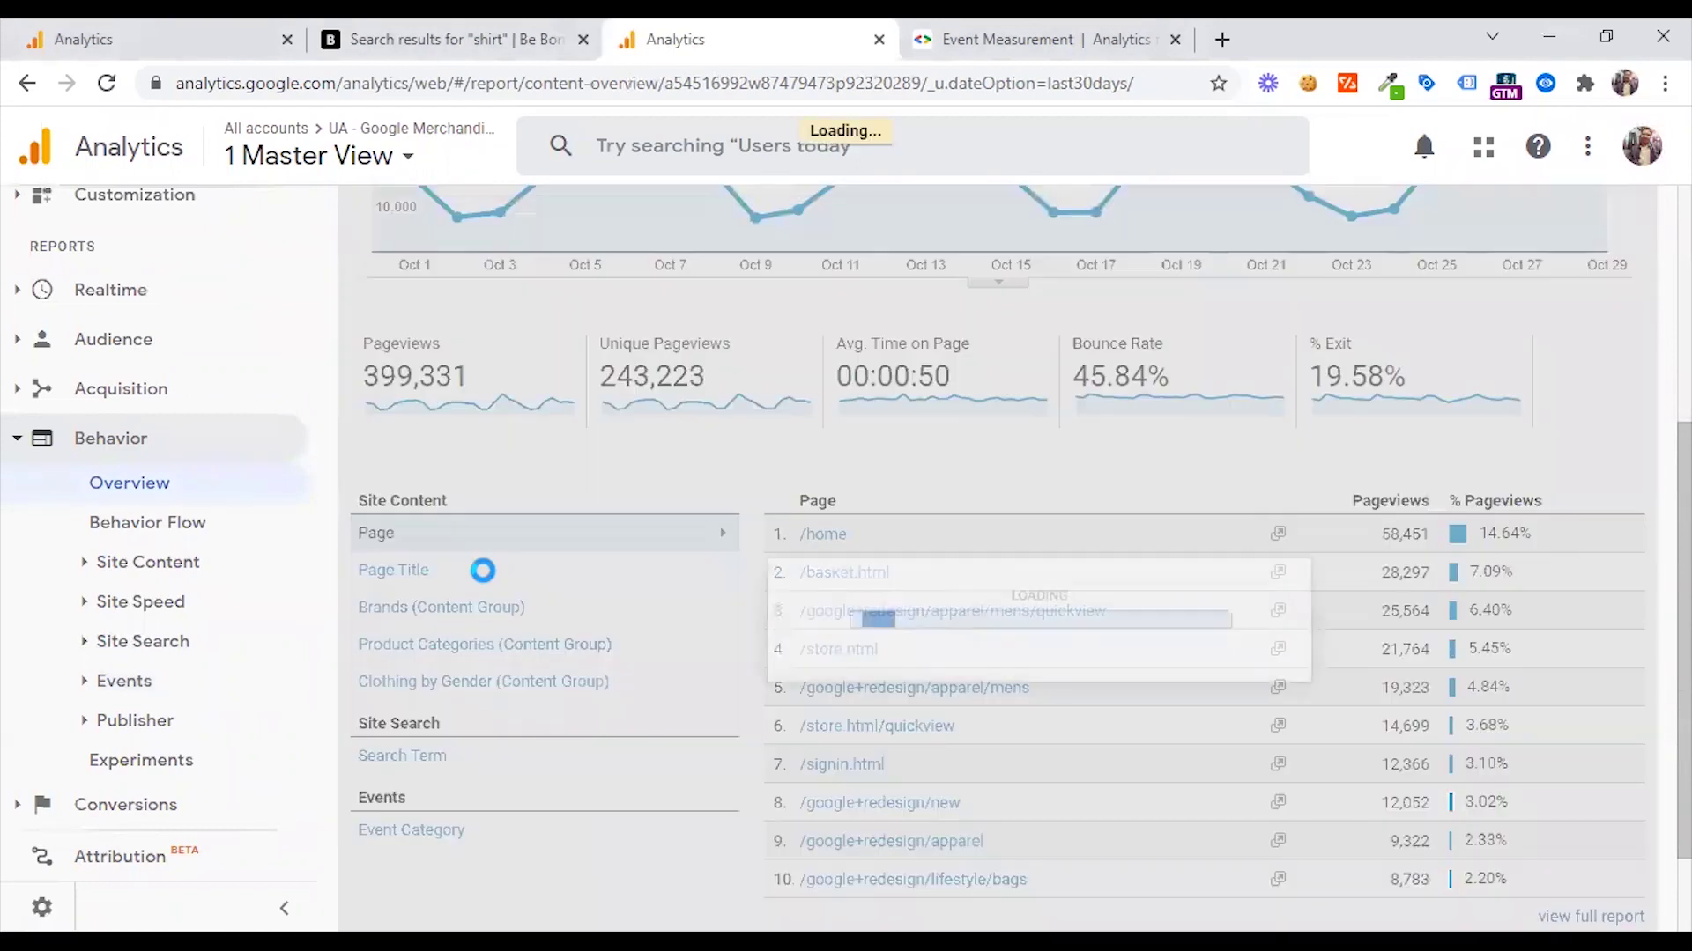
{"action": "left_click", "coordinate": [543, 608]}
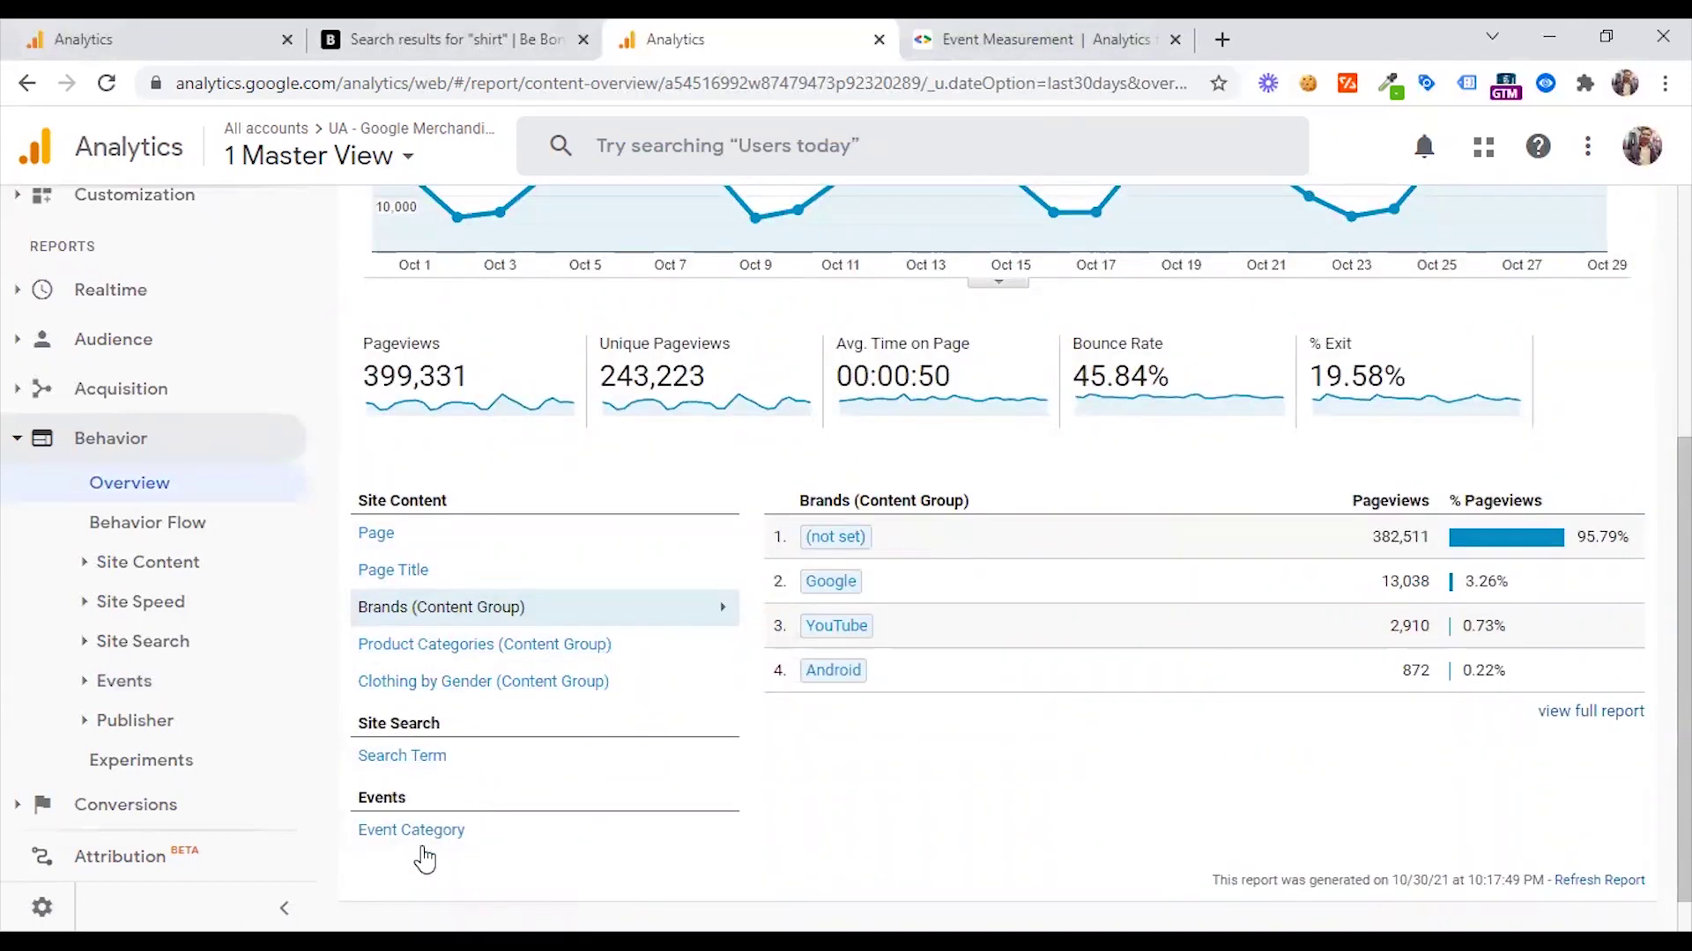
{"action": "scroll", "coordinate": [644, 801], "scroll_direction": "up", "scroll_amount": 3}
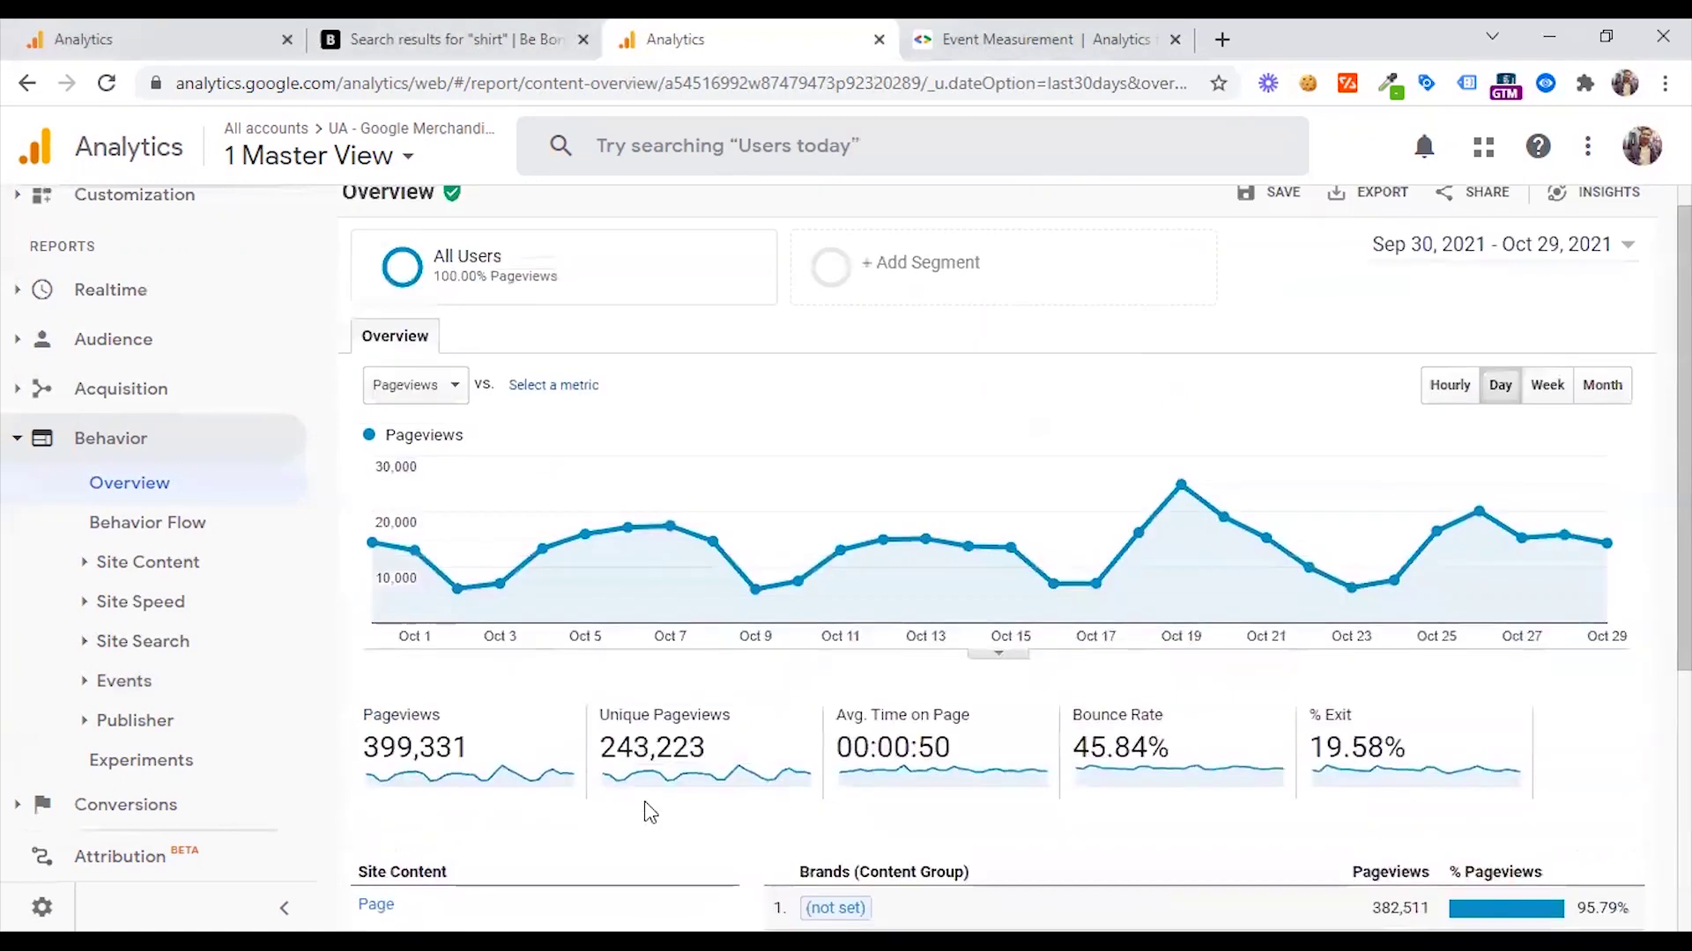
{"action": "scroll", "coordinate": [1424, 642], "scroll_direction": "down", "scroll_amount": 1}
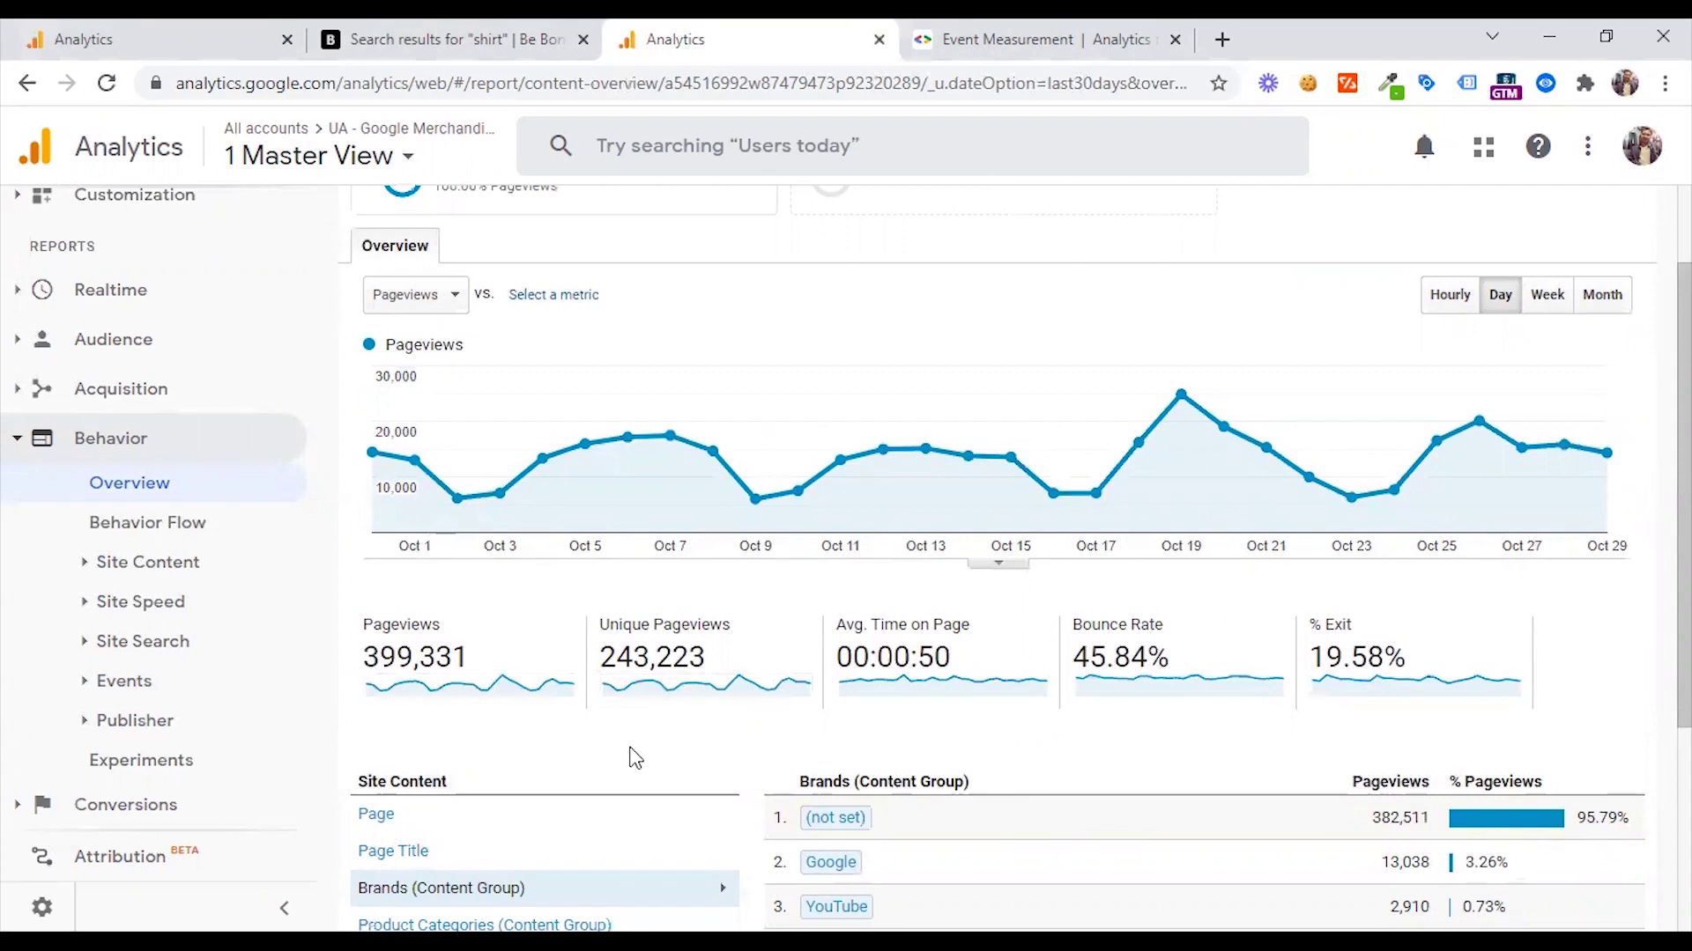
Step: View the Behavior Flow report, then expand the Site Content section
{"action": "left_click", "coordinate": [172, 521]}
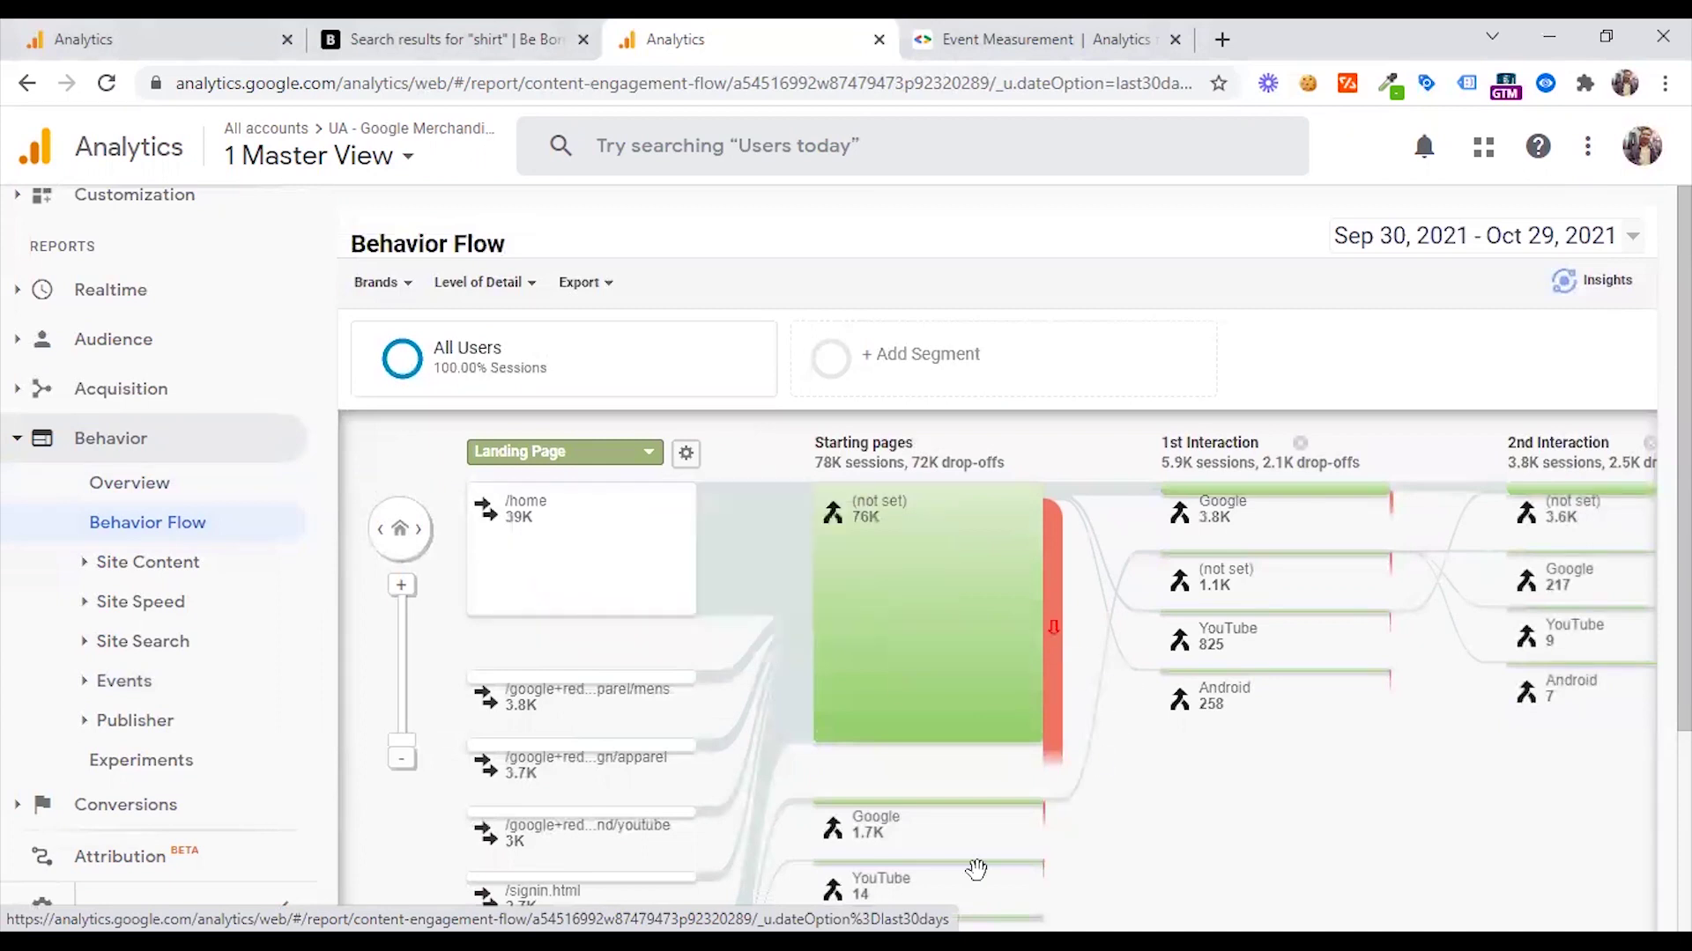
{"action": "mouse_move", "coordinate": [927, 614]}
{"action": "scroll", "coordinate": [852, 713], "scroll_direction": "down", "scroll_amount": 2}
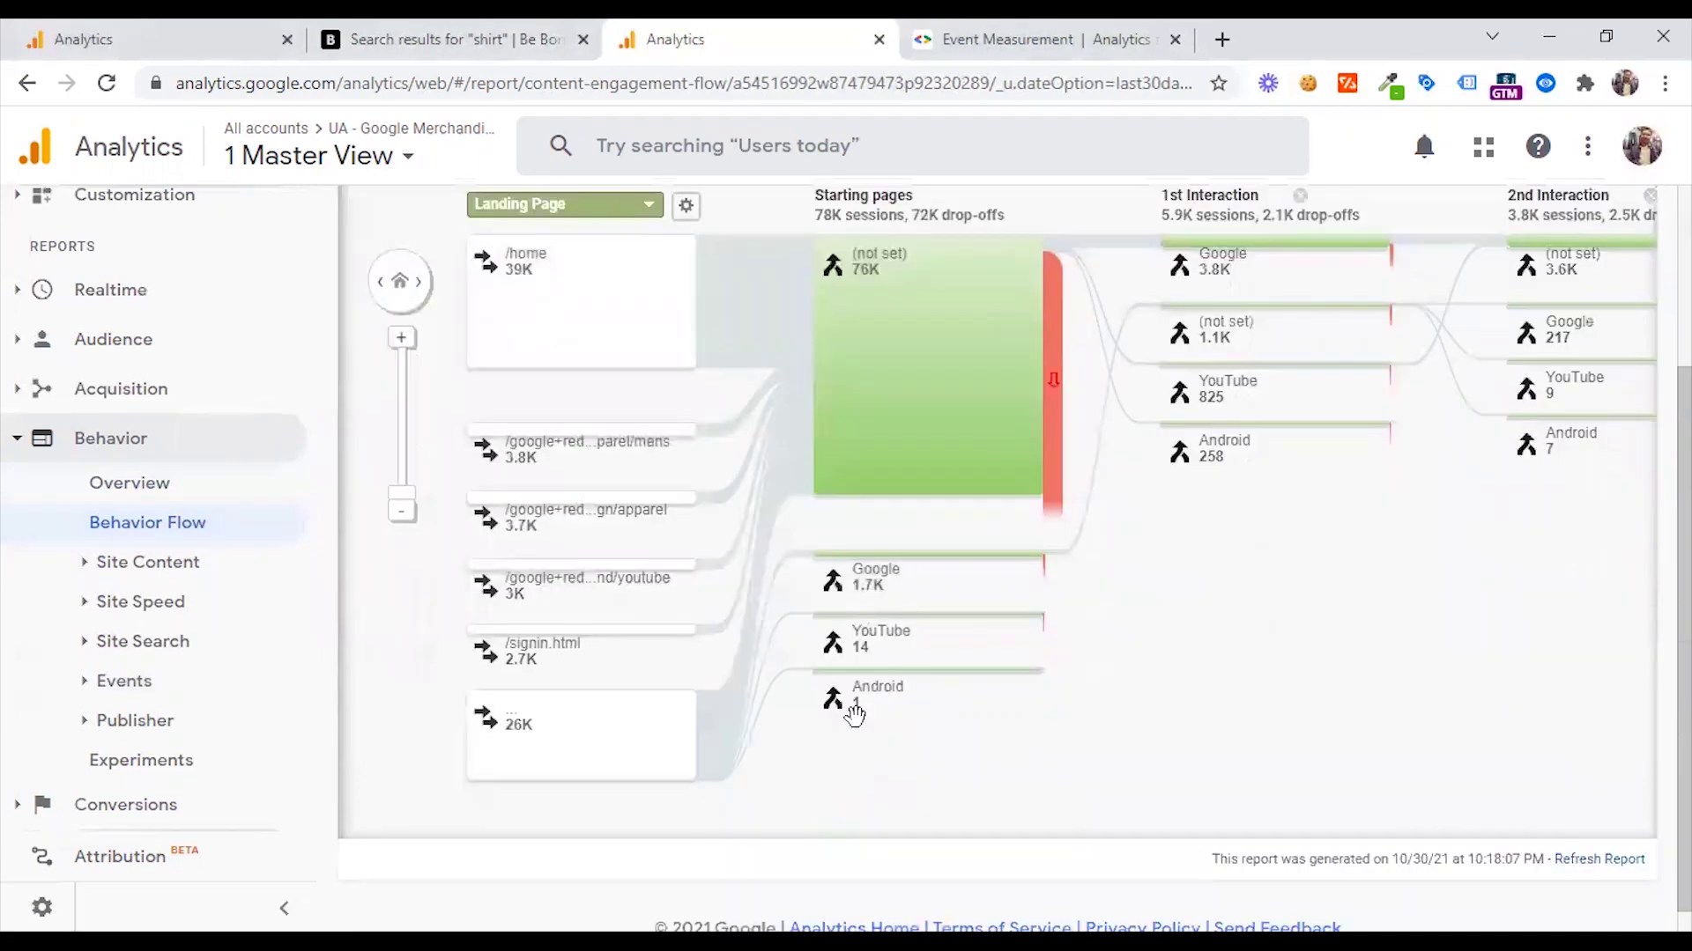
{"action": "left_click", "coordinate": [146, 562]}
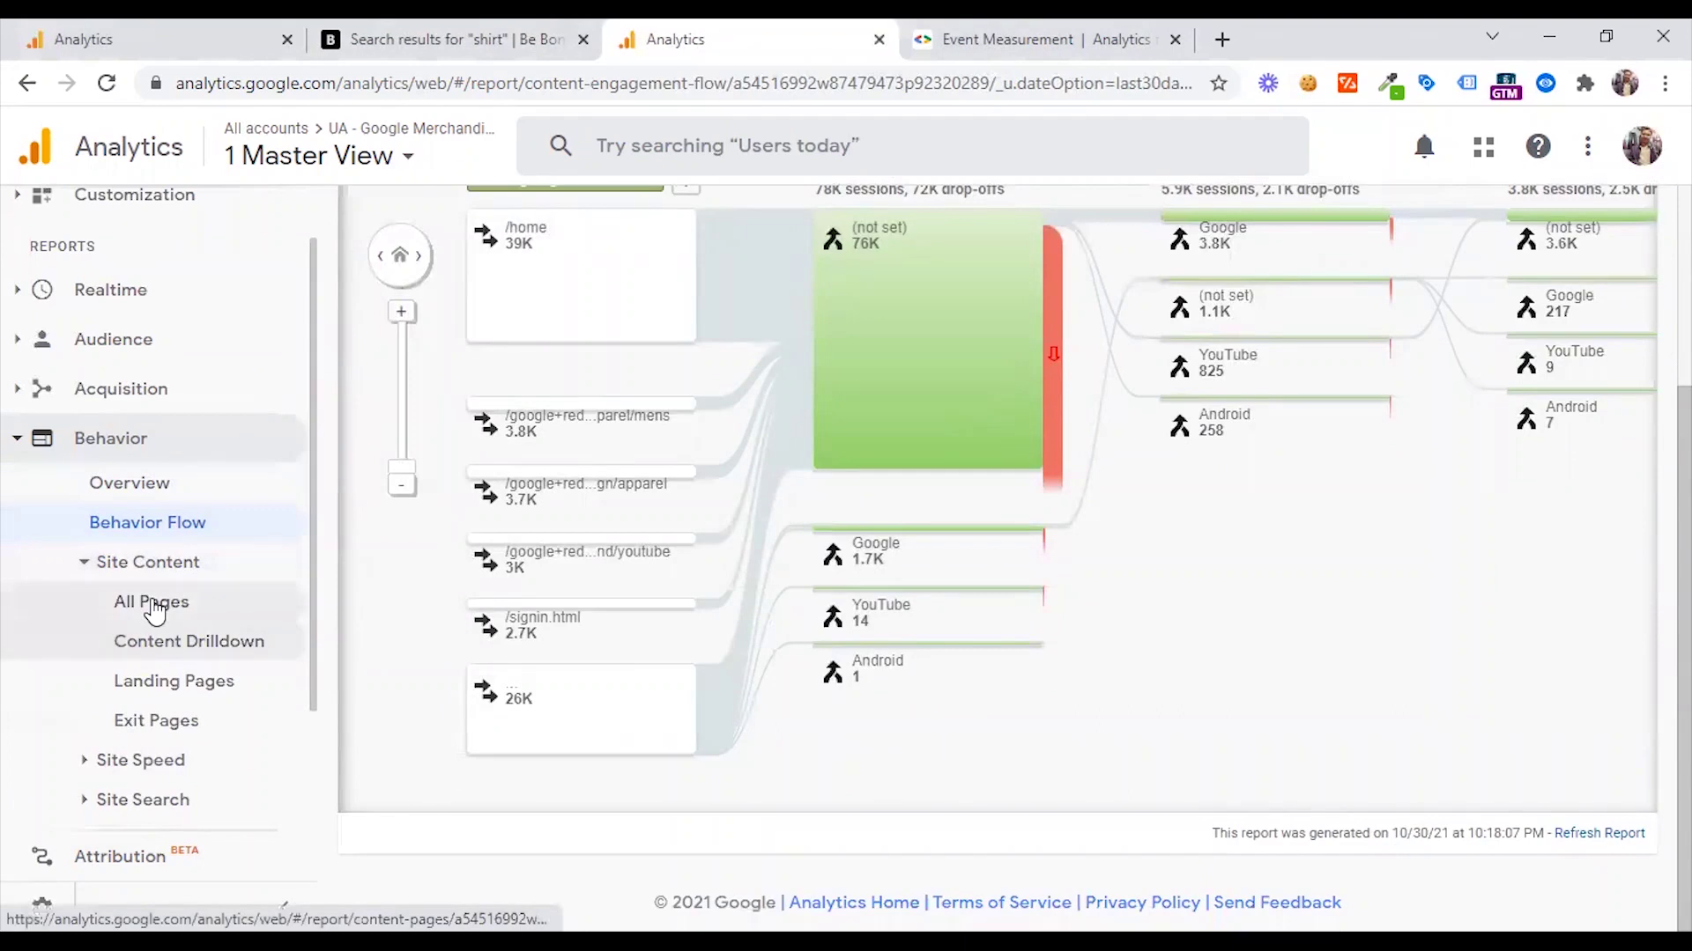
Step: View the All Pages report listing pageviews per page
{"action": "left_click", "coordinate": [151, 602]}
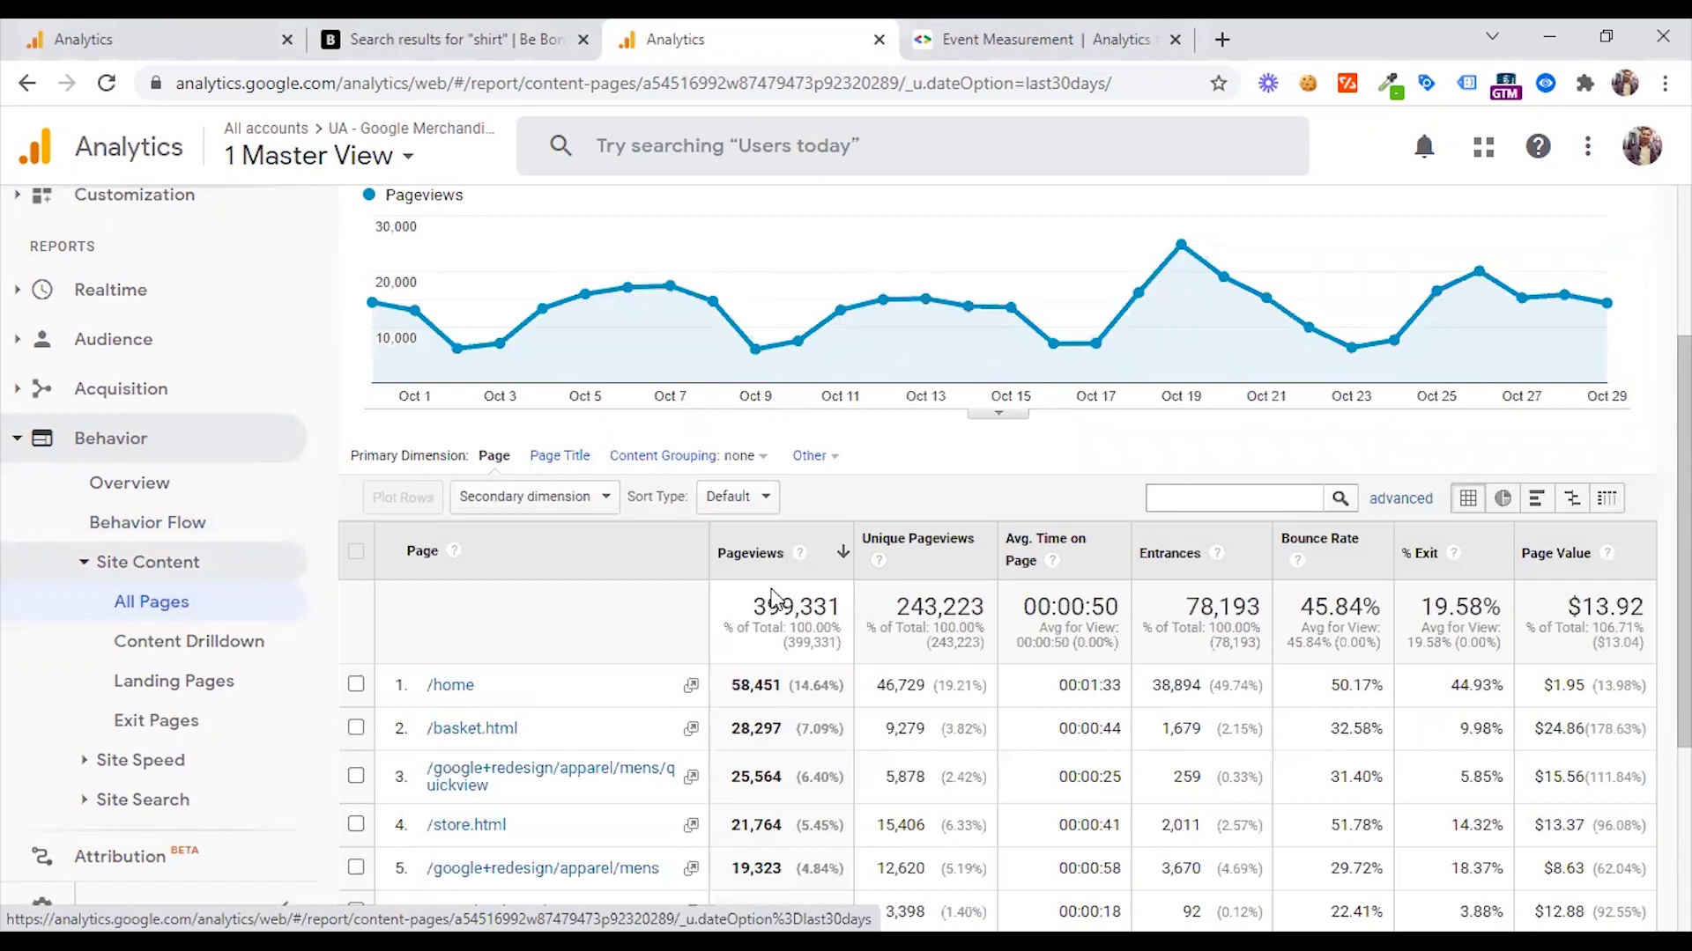
{"action": "scroll", "coordinate": [594, 741], "scroll_direction": "down", "scroll_amount": 3}
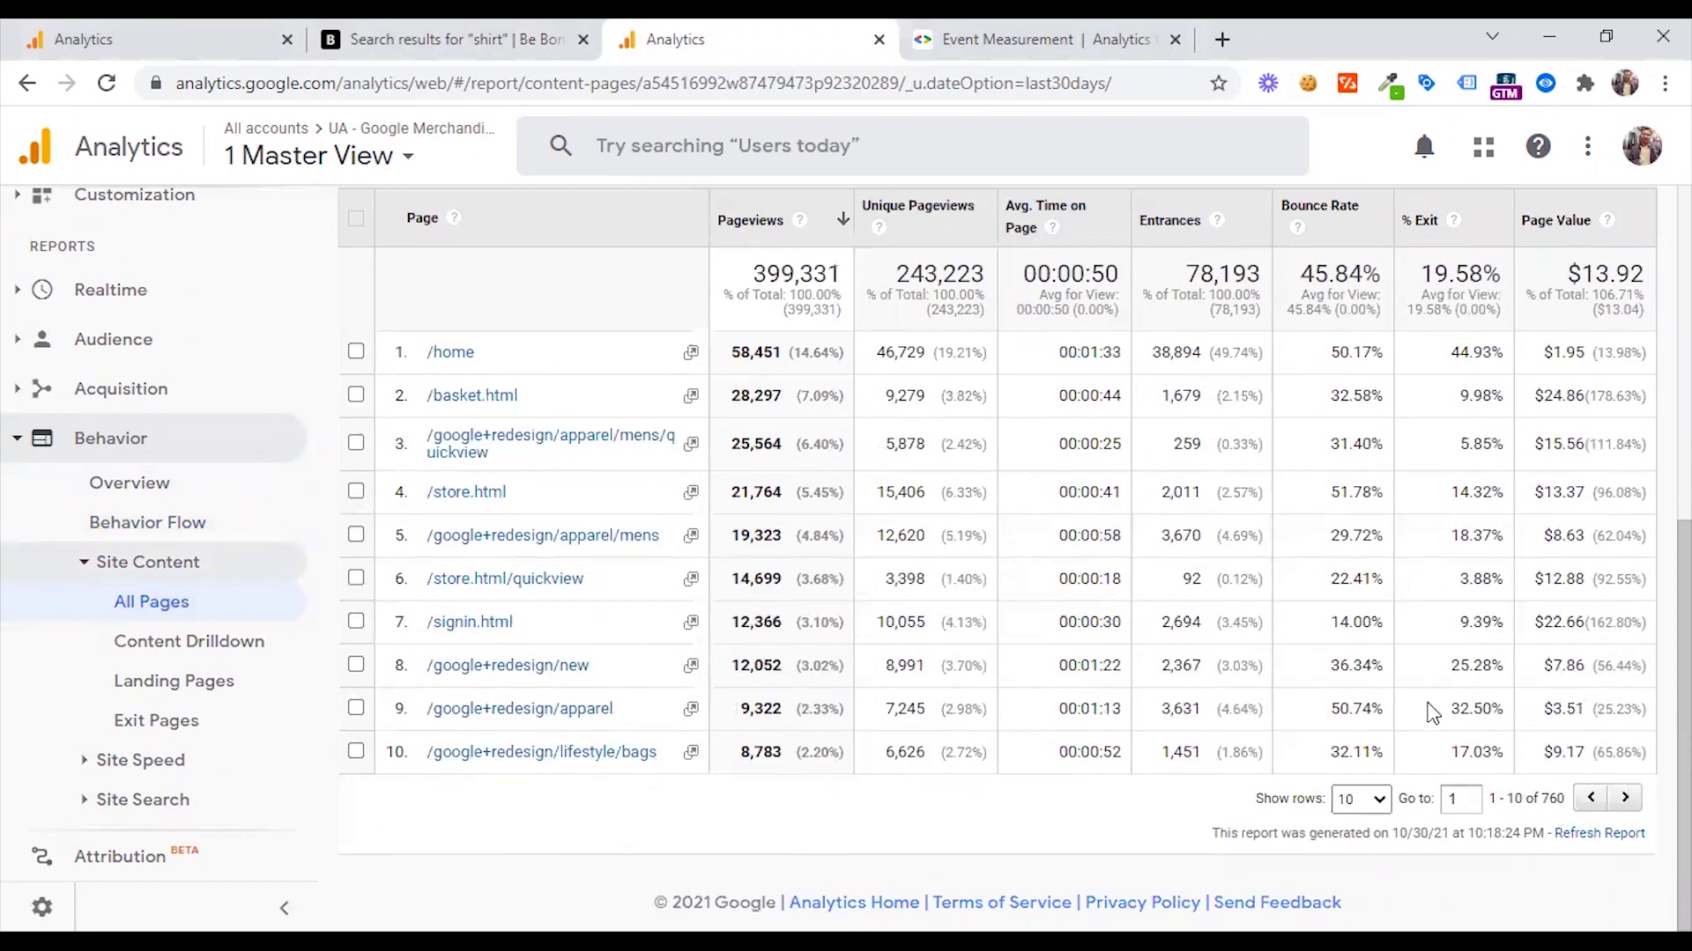
{"action": "scroll", "coordinate": [1427, 710], "scroll_direction": "up", "scroll_amount": 3}
{"action": "scroll", "coordinate": [1420, 632], "scroll_direction": "up", "scroll_amount": 2}
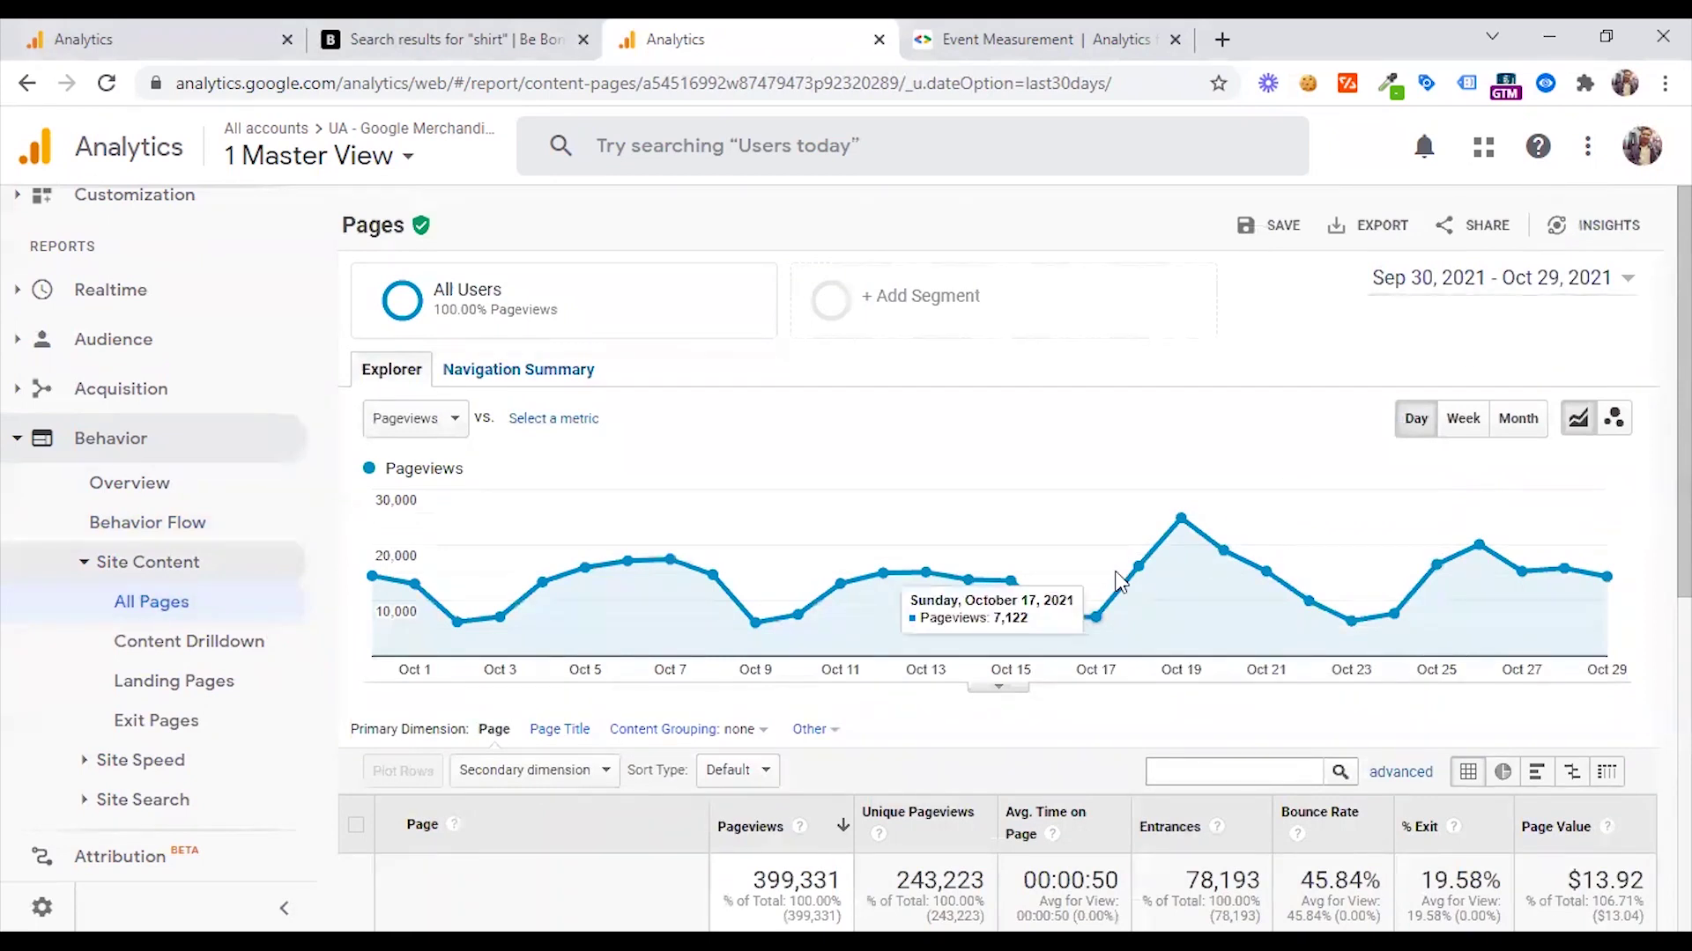
{"action": "scroll", "coordinate": [1115, 571], "scroll_direction": "down", "scroll_amount": 3}
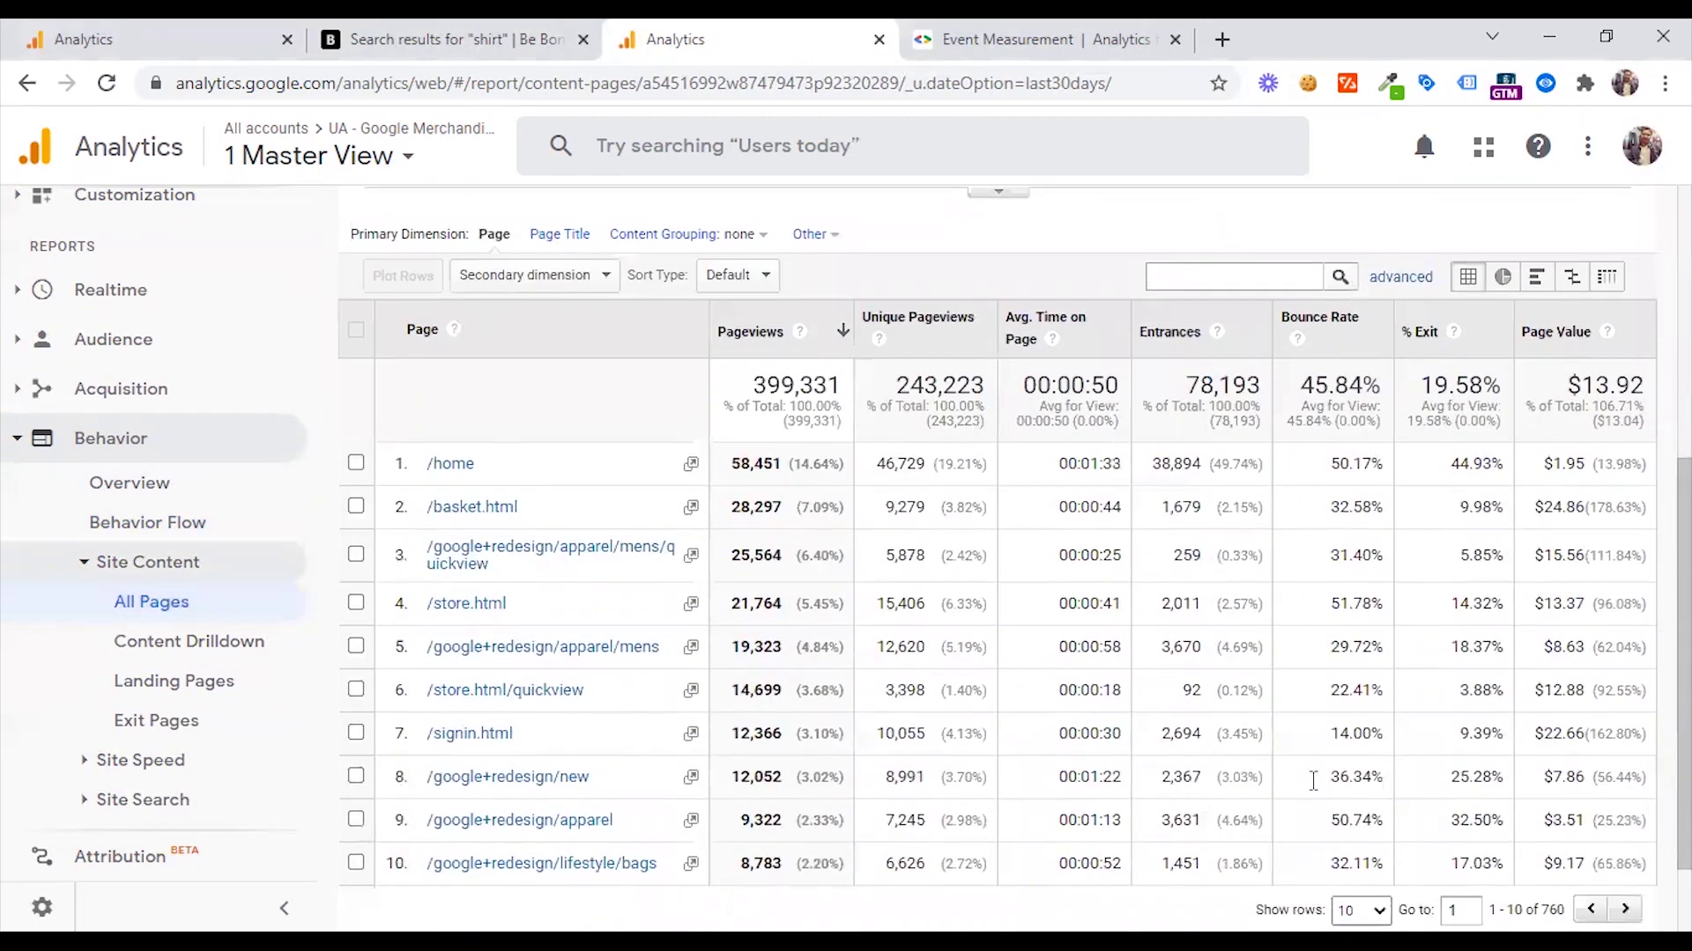
{"action": "scroll", "coordinate": [645, 836], "scroll_direction": "down", "scroll_amount": 1}
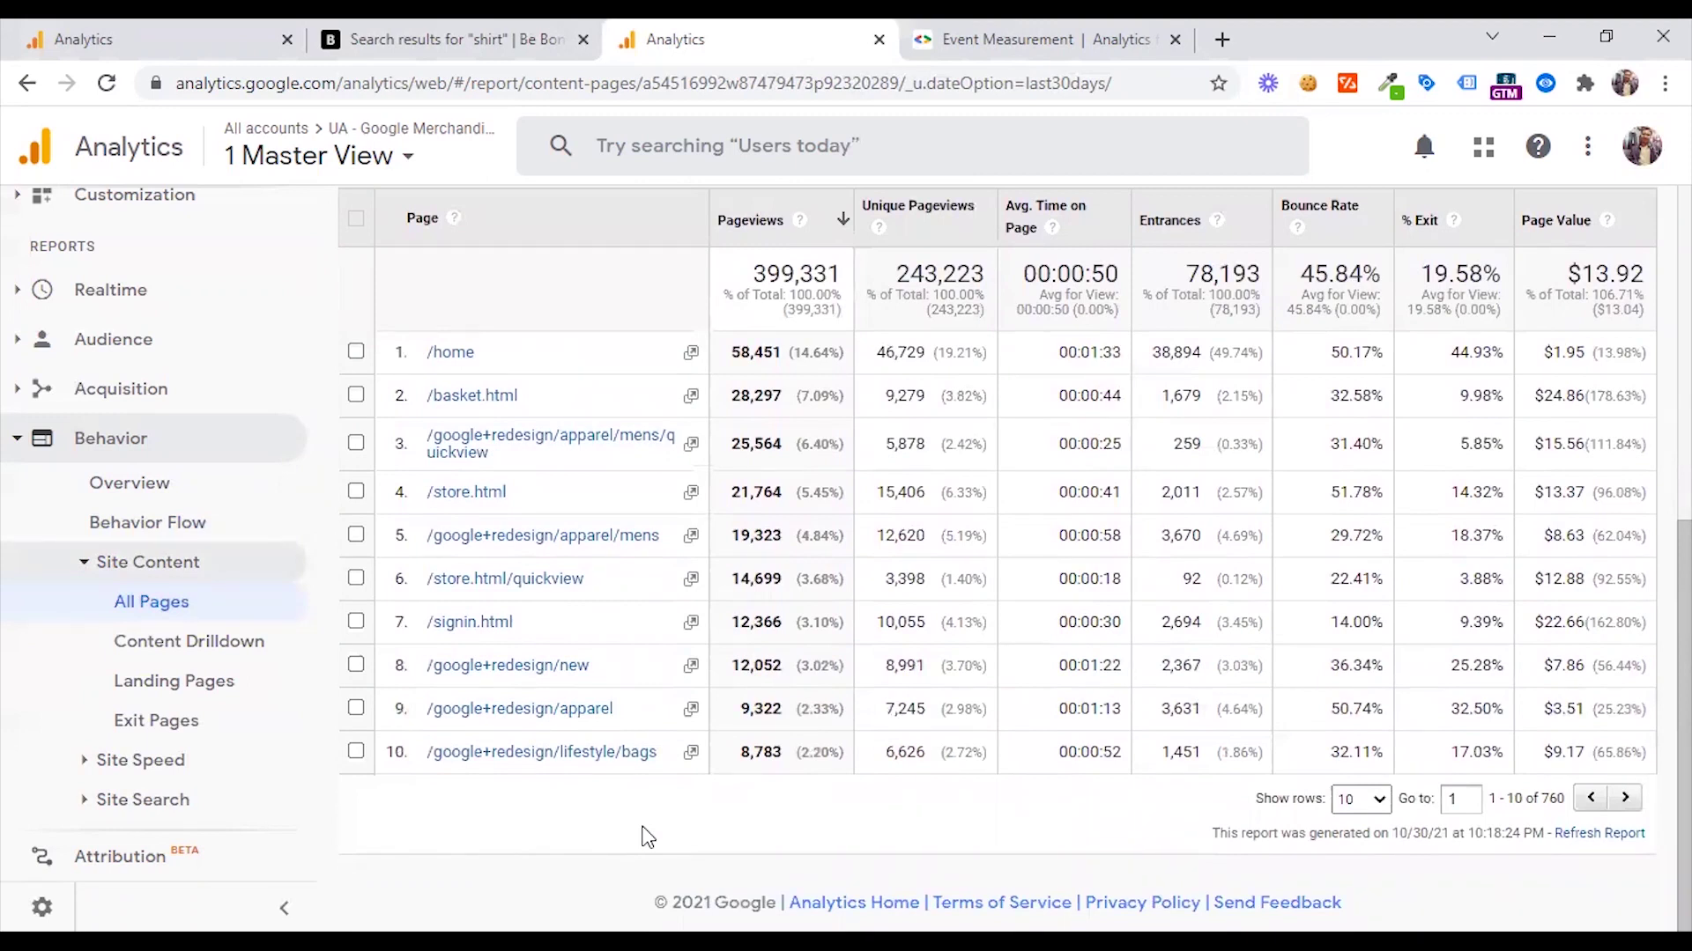
{"action": "scroll", "coordinate": [644, 835], "scroll_direction": "up", "scroll_amount": 2}
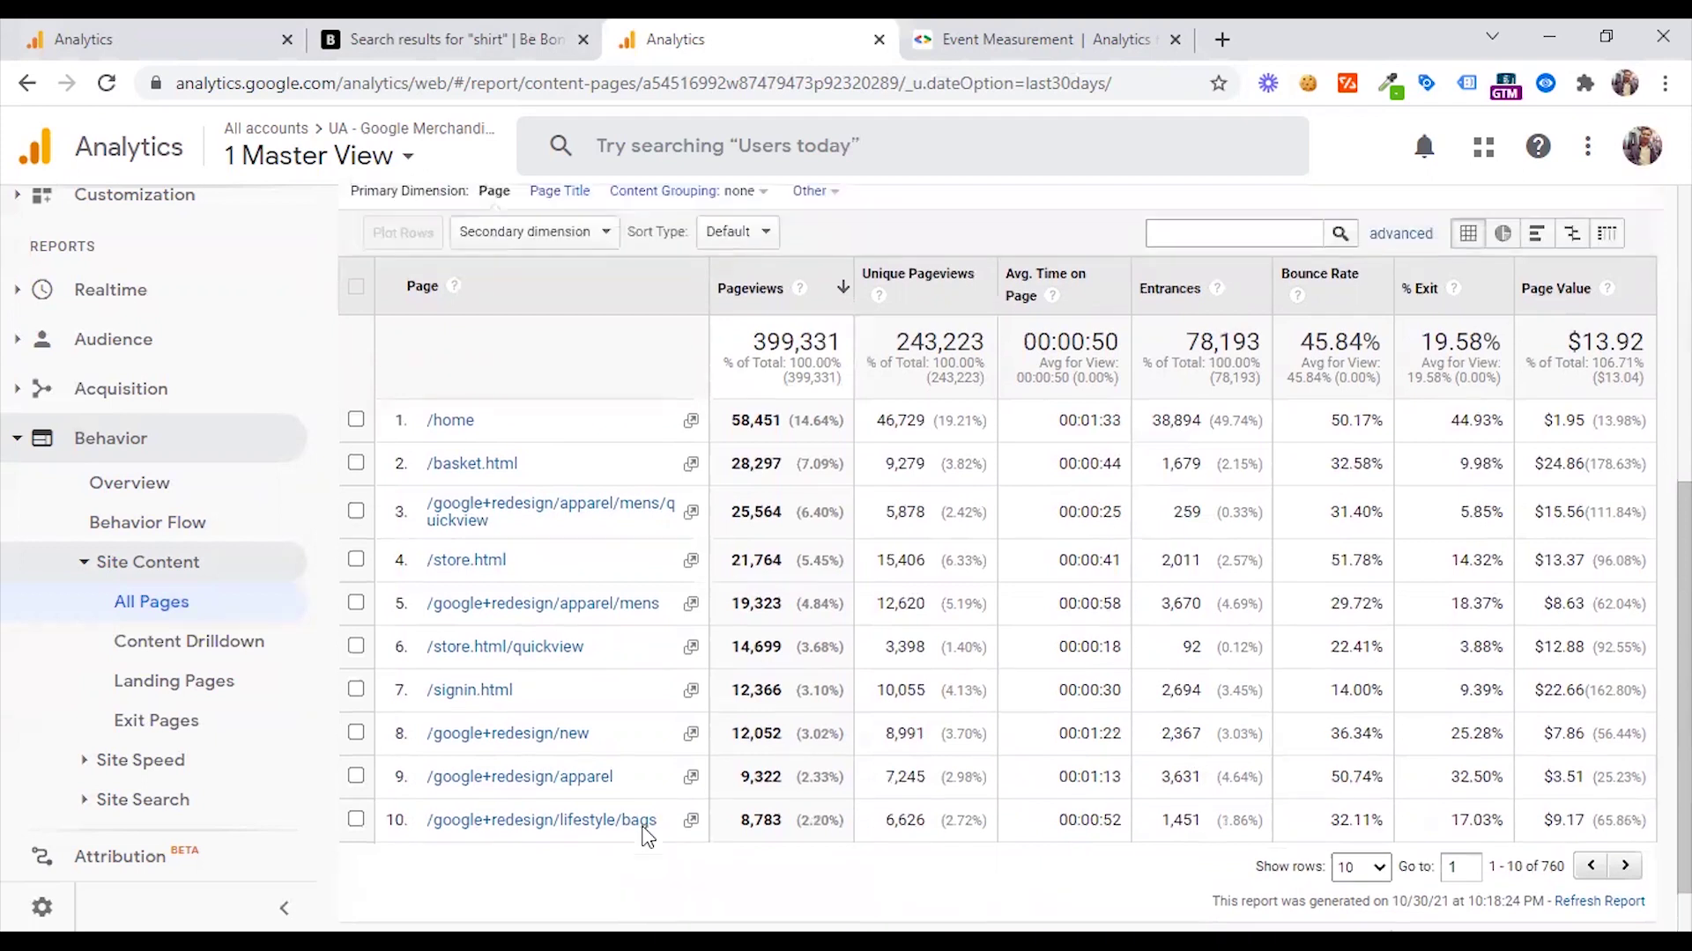
{"action": "scroll", "coordinate": [644, 835], "scroll_direction": "up", "scroll_amount": 3}
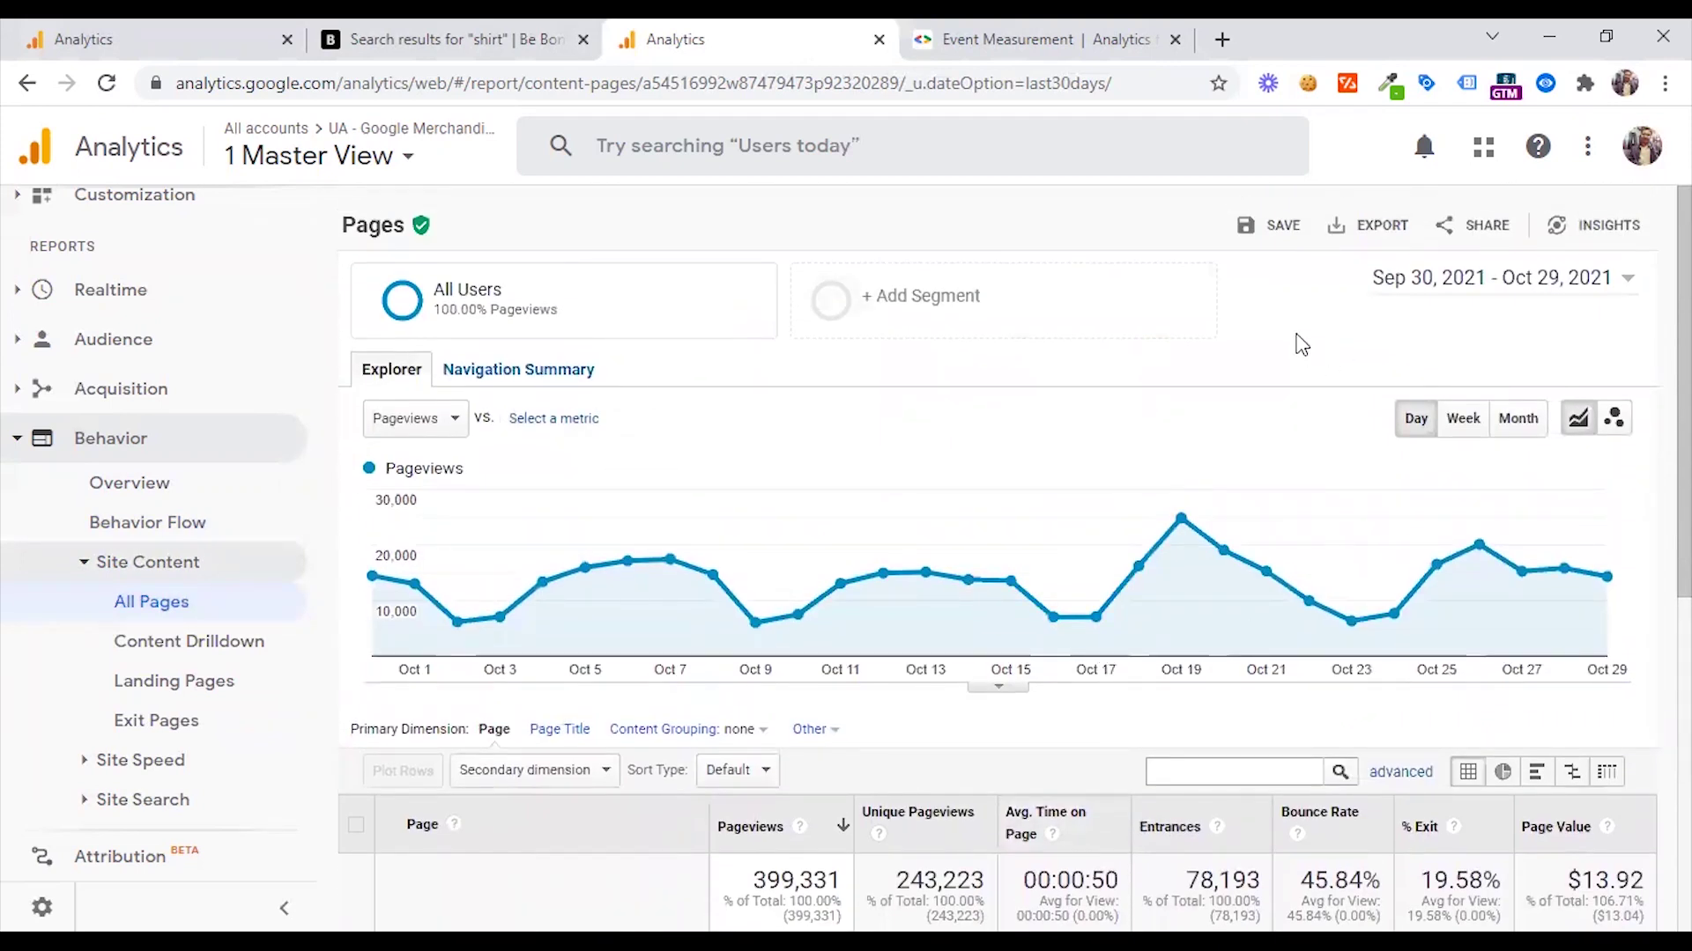
{"action": "scroll", "coordinate": [870, 486], "scroll_direction": "down", "scroll_amount": 4}
{"action": "scroll", "coordinate": [869, 477], "scroll_direction": "down", "scroll_amount": 1}
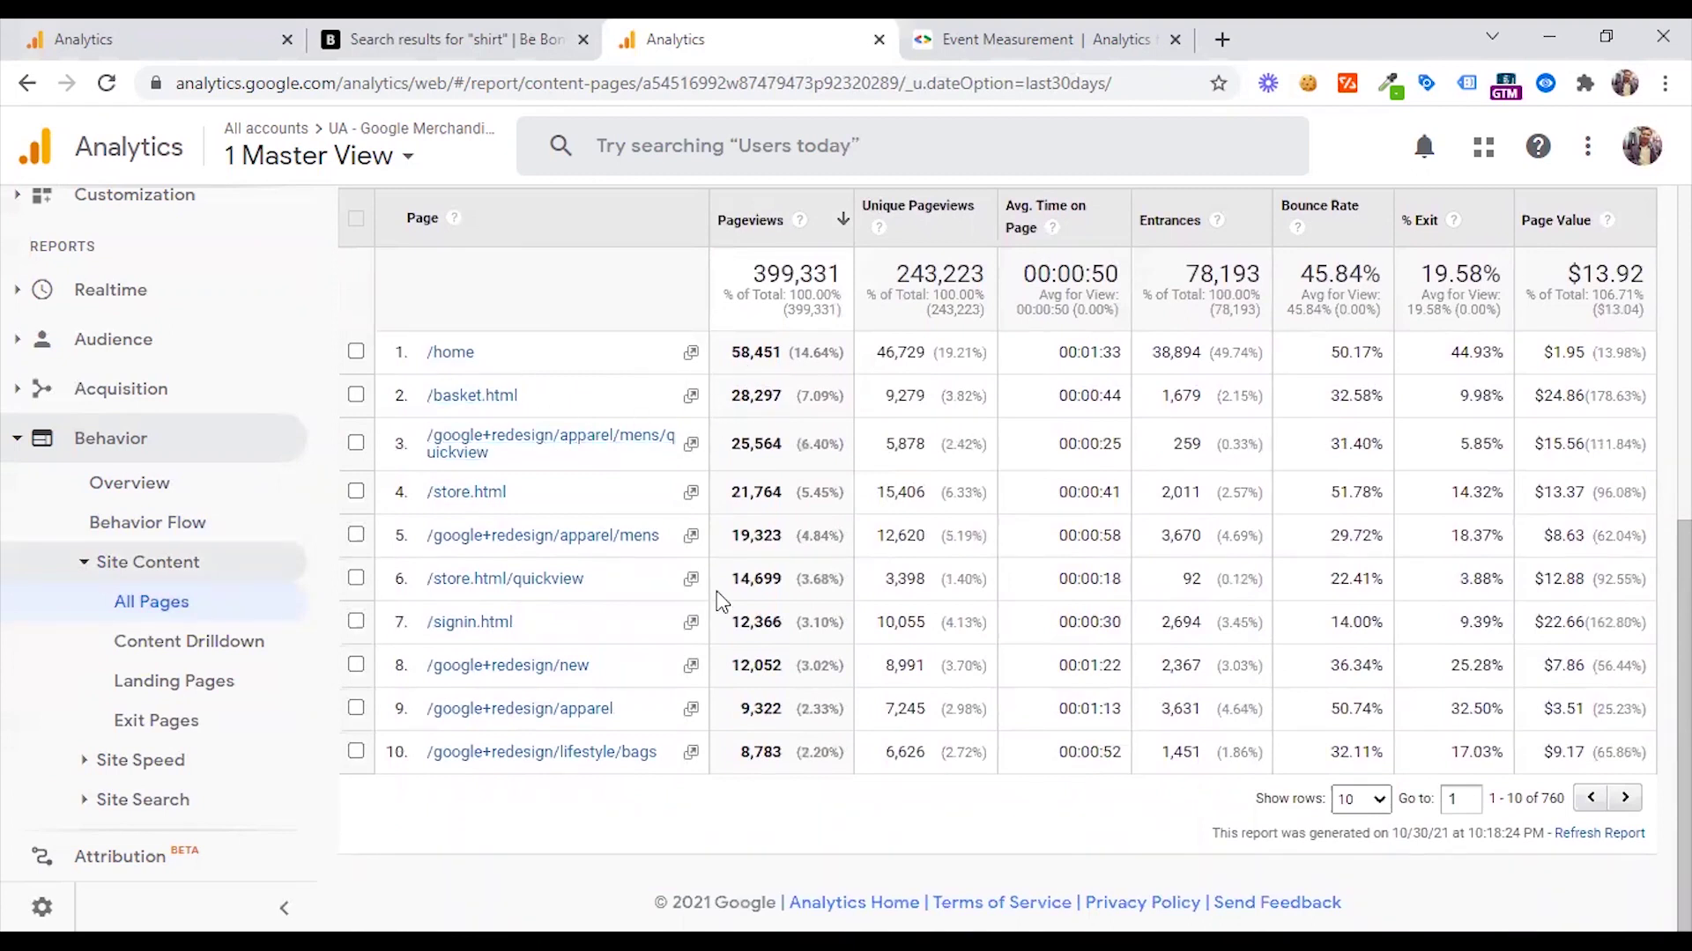
{"action": "scroll", "coordinate": [718, 601], "scroll_direction": "up", "scroll_amount": 4}
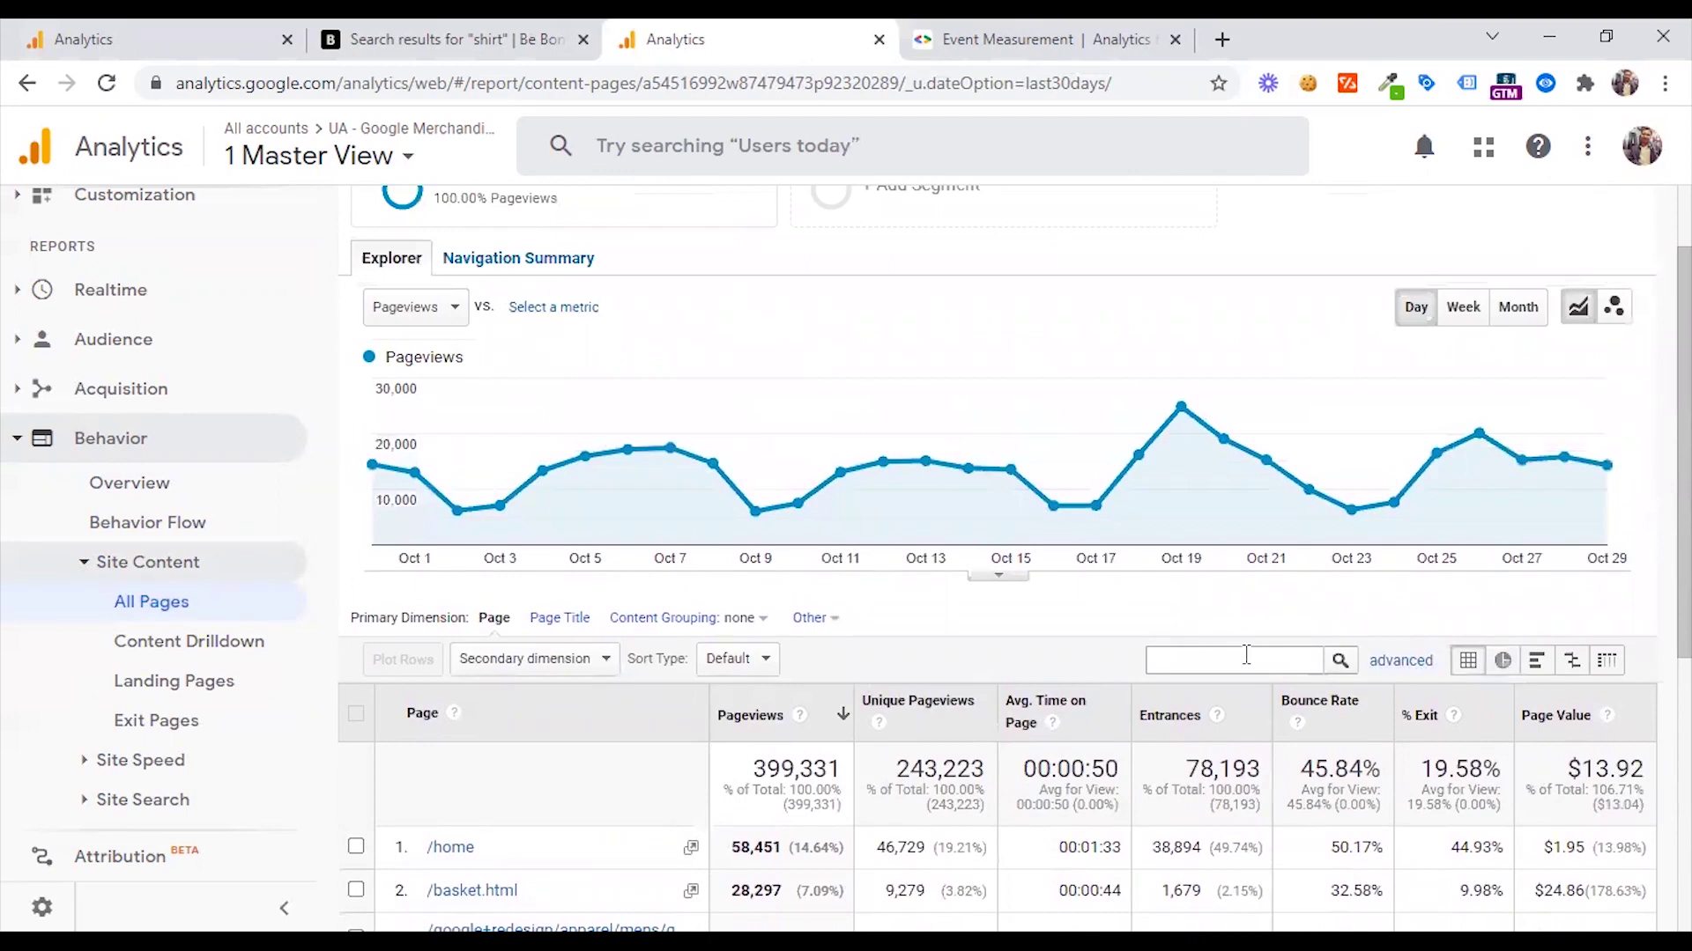
{"action": "scroll", "coordinate": [998, 616], "scroll_direction": "down", "scroll_amount": 2}
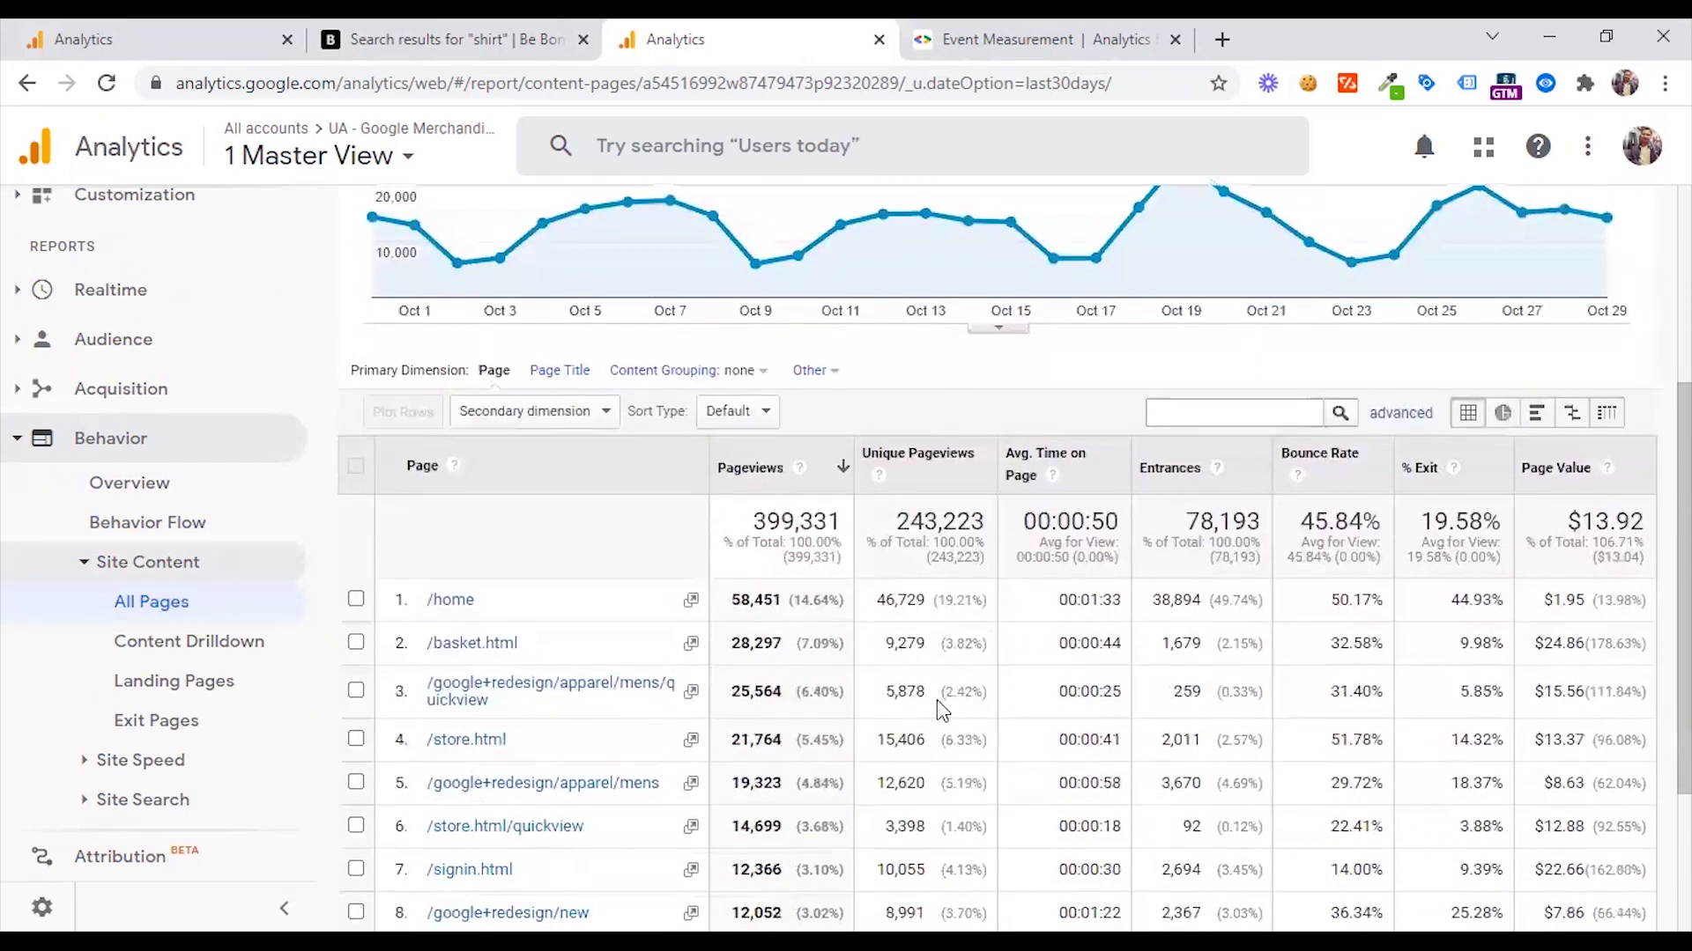
{"action": "scroll", "coordinate": [936, 699], "scroll_direction": "down", "scroll_amount": 1}
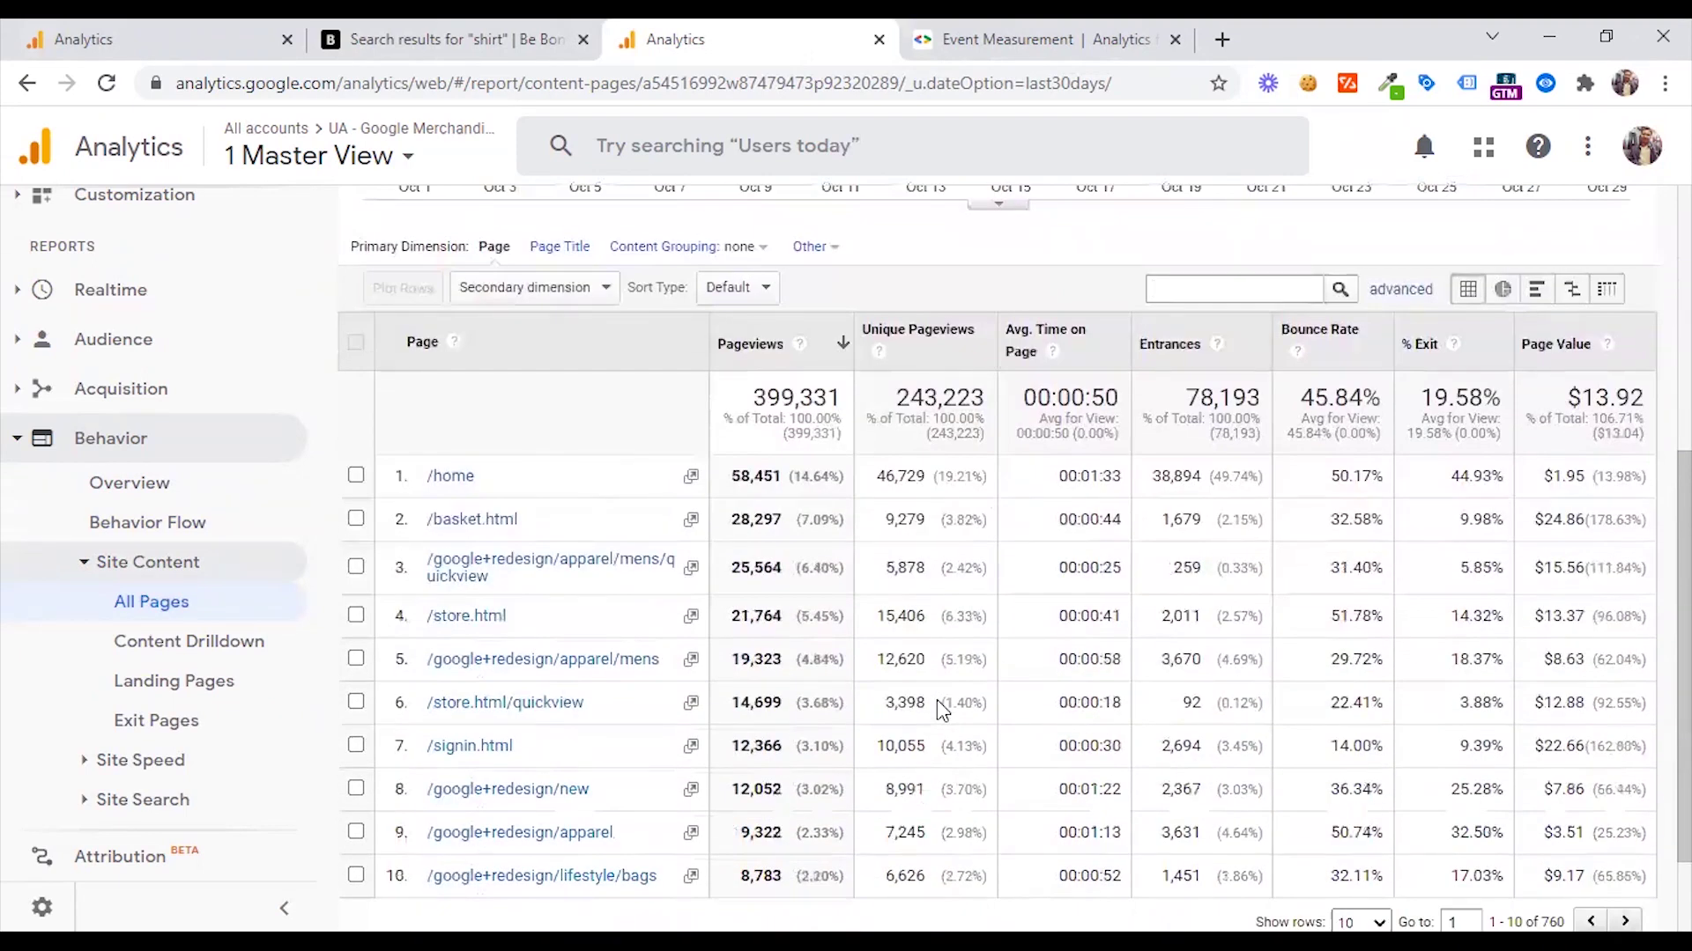
{"action": "scroll", "coordinate": [938, 699], "scroll_direction": "up", "scroll_amount": 2}
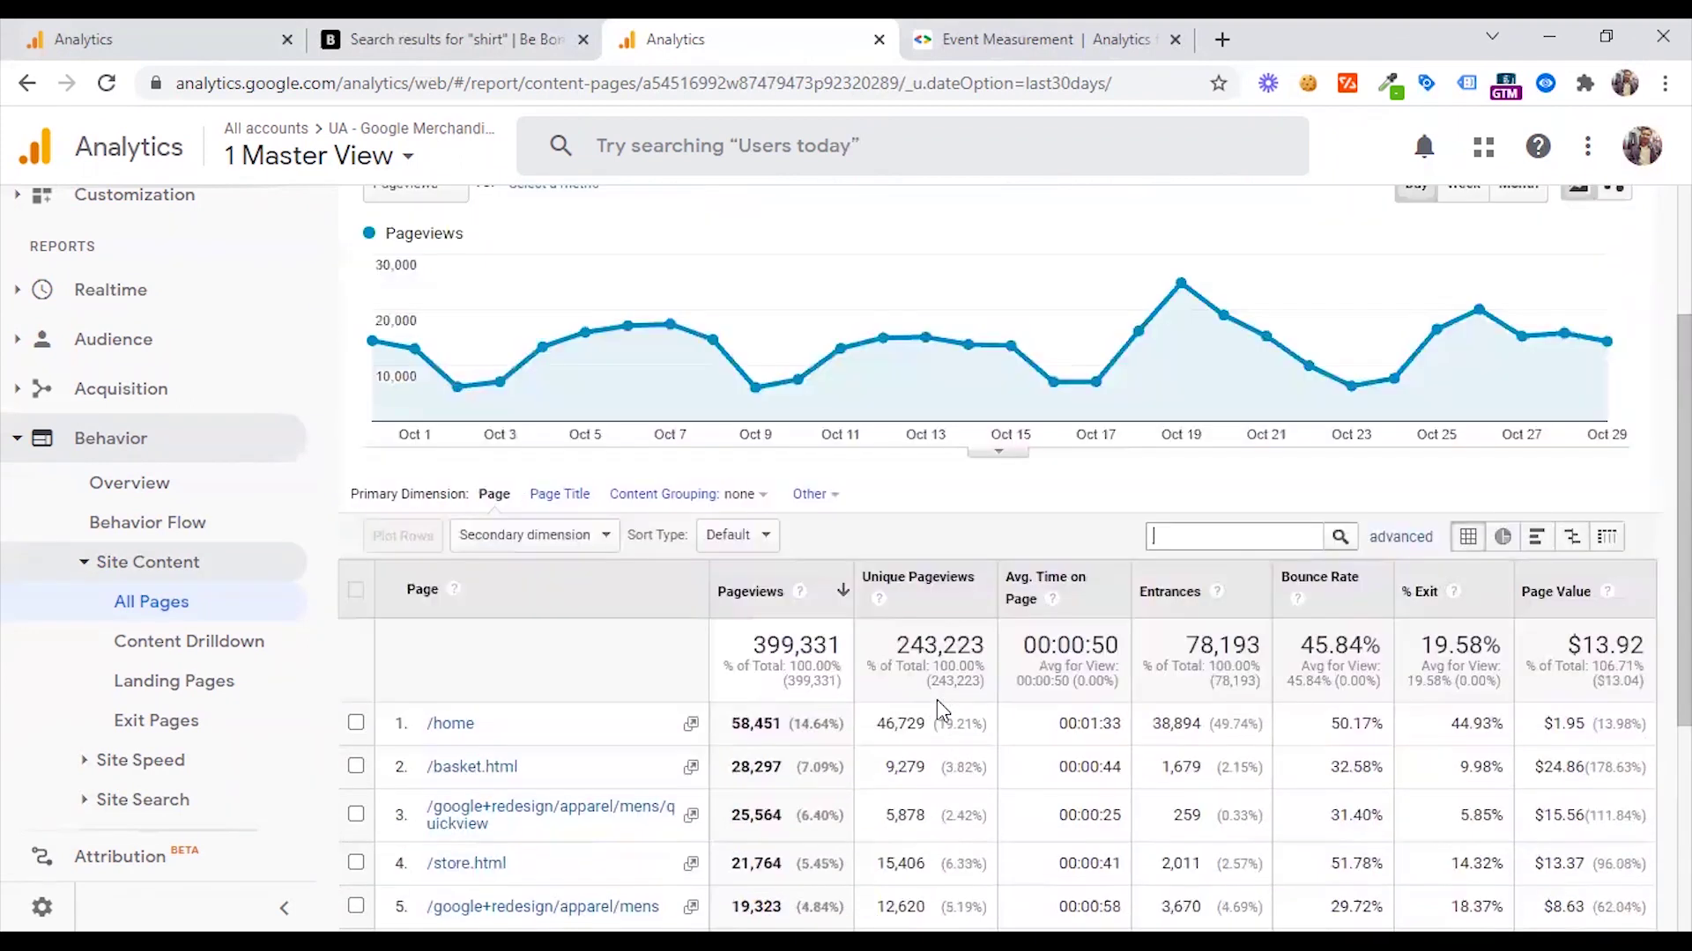
{"action": "type", "text": "bags"}
{"action": "left_click", "coordinate": [1339, 535]}
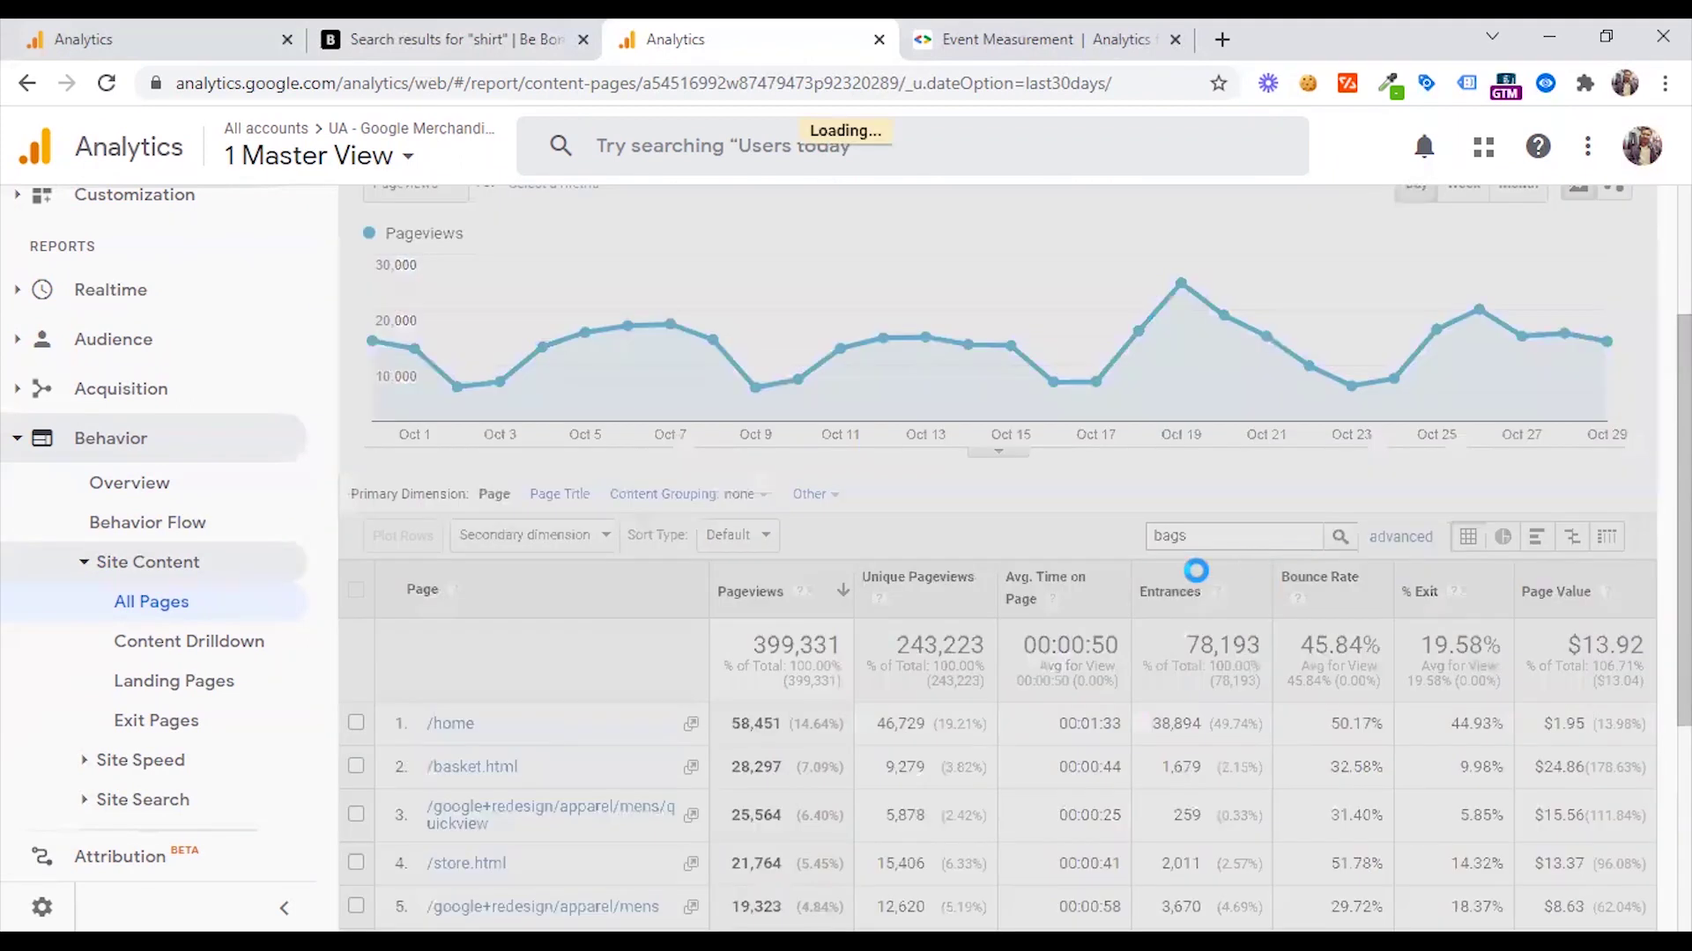
{"action": "scroll", "coordinate": [836, 731], "scroll_direction": "down", "scroll_amount": 2}
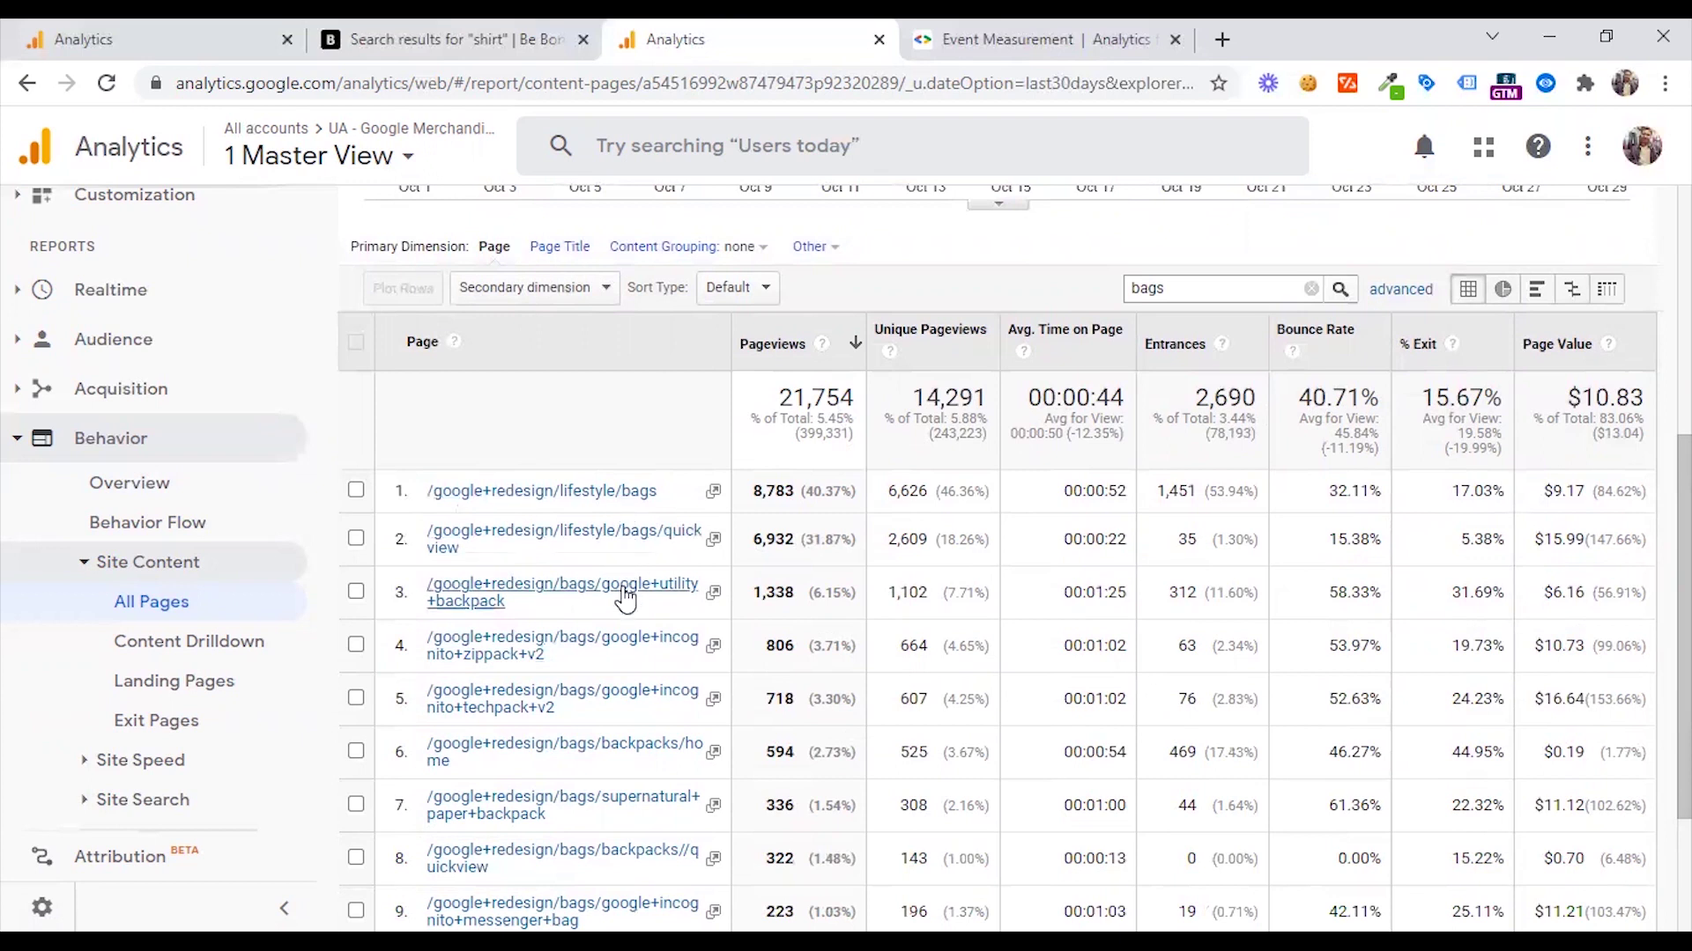
{"action": "scroll", "coordinate": [622, 658], "scroll_direction": "down", "scroll_amount": 3}
{"action": "scroll", "coordinate": [623, 653], "scroll_direction": "up", "scroll_amount": 4}
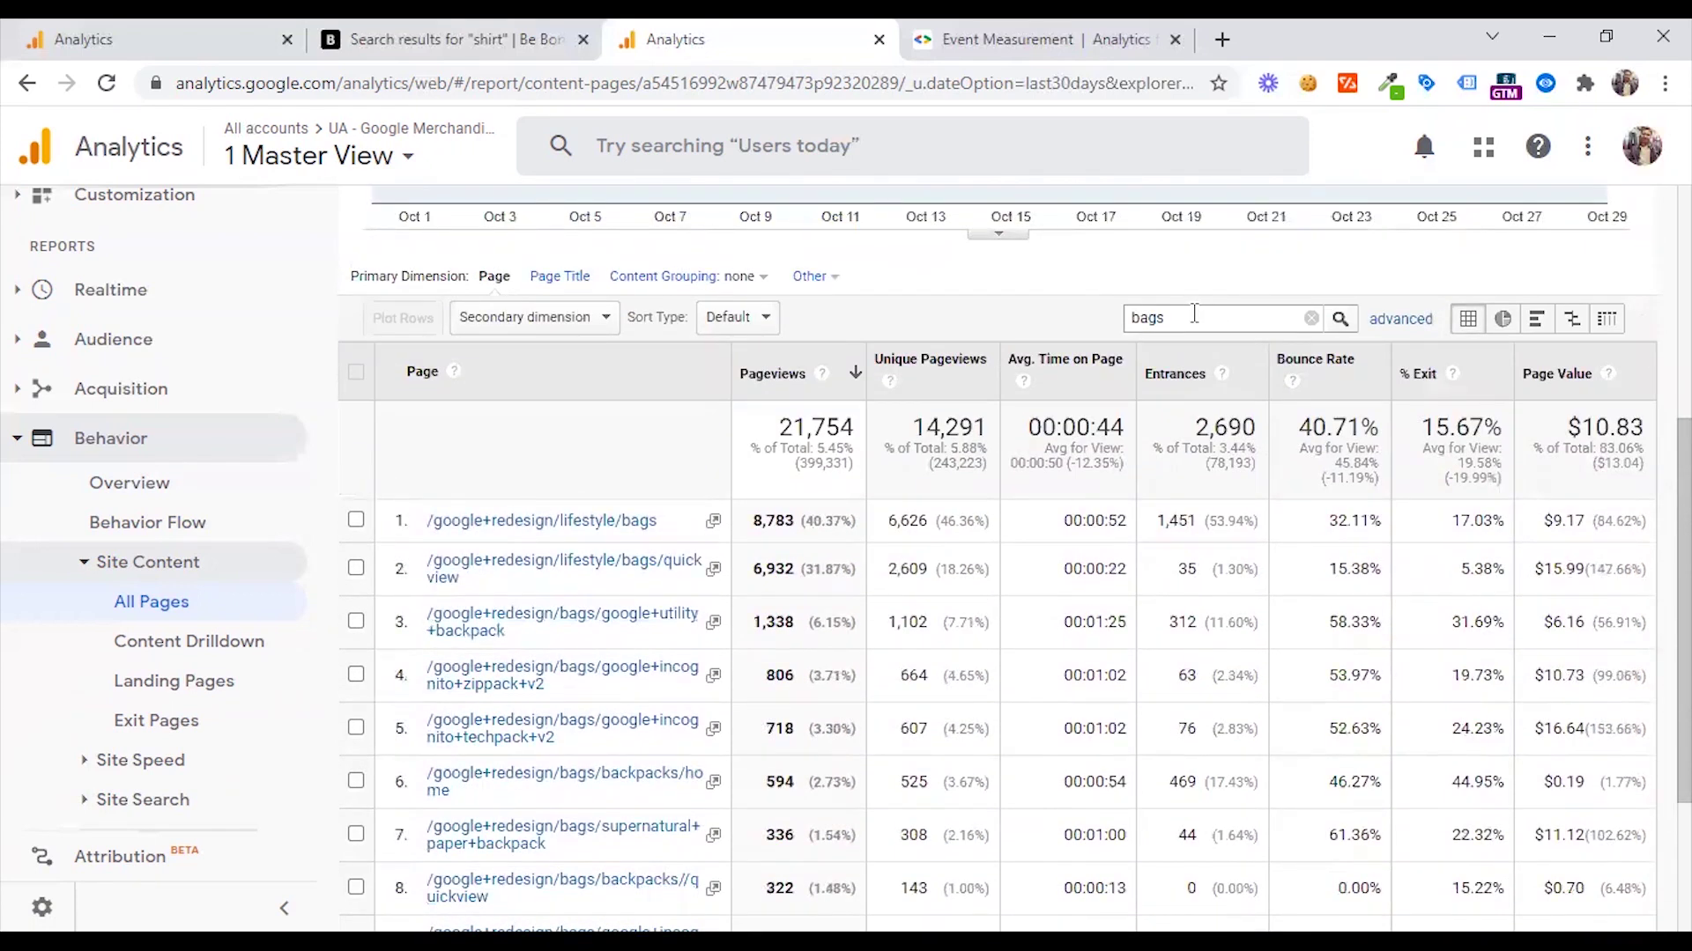
{"action": "scroll", "coordinate": [997, 556], "scroll_direction": "up", "scroll_amount": 2}
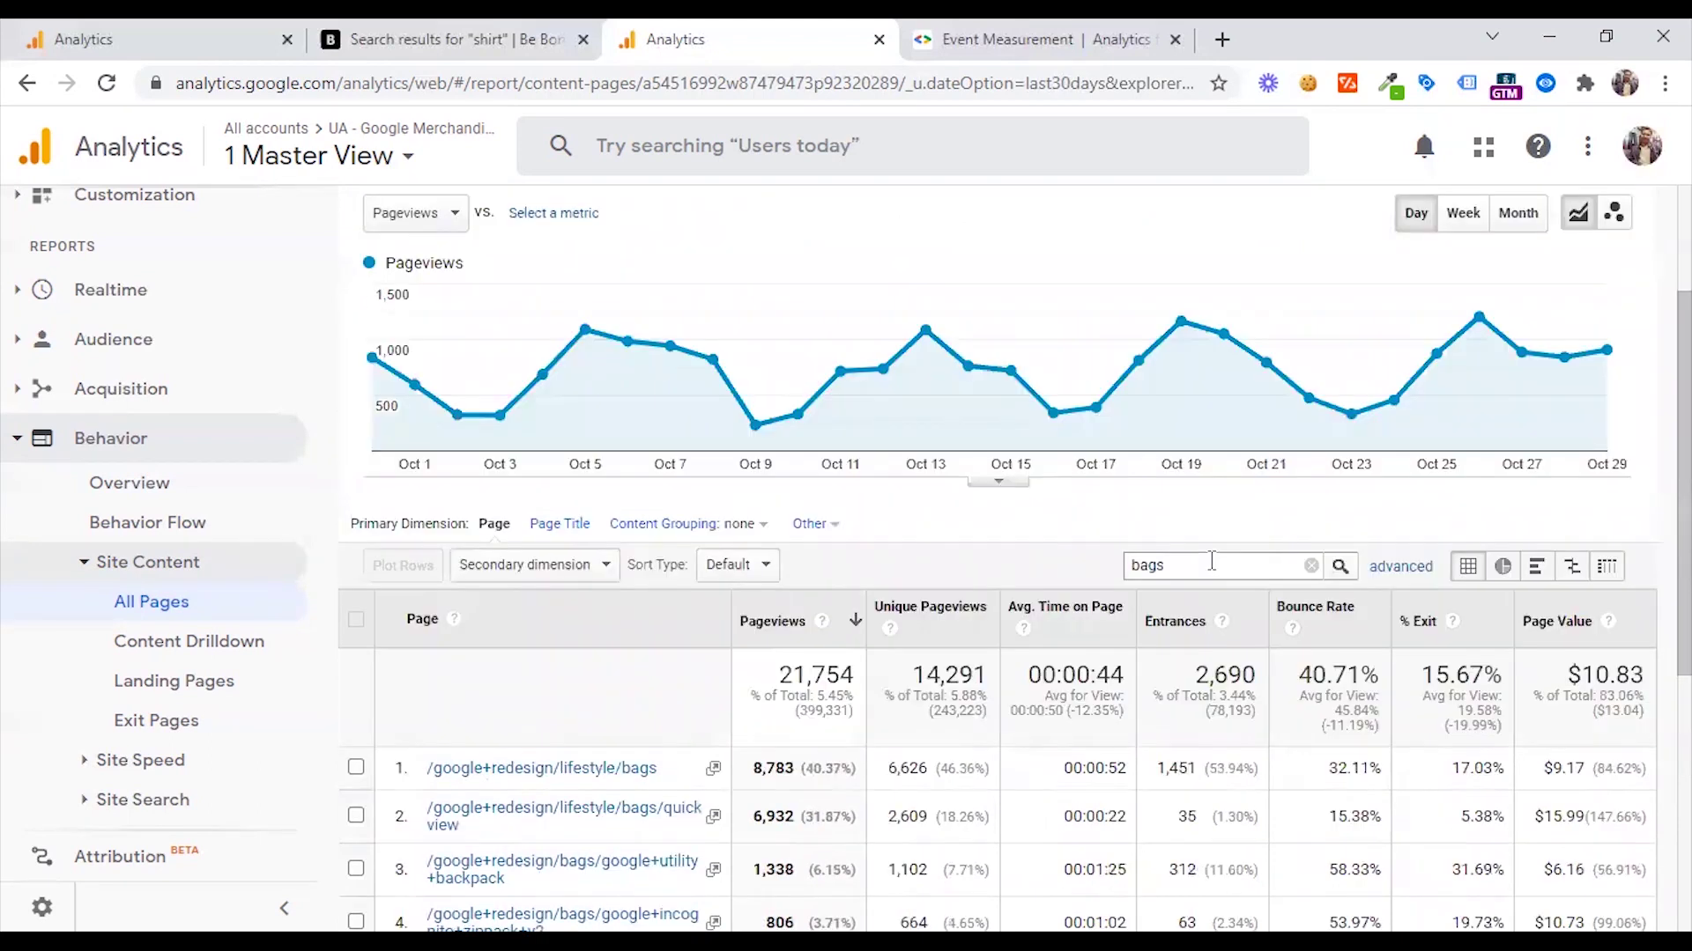
{"action": "left_click", "coordinate": [1310, 566]}
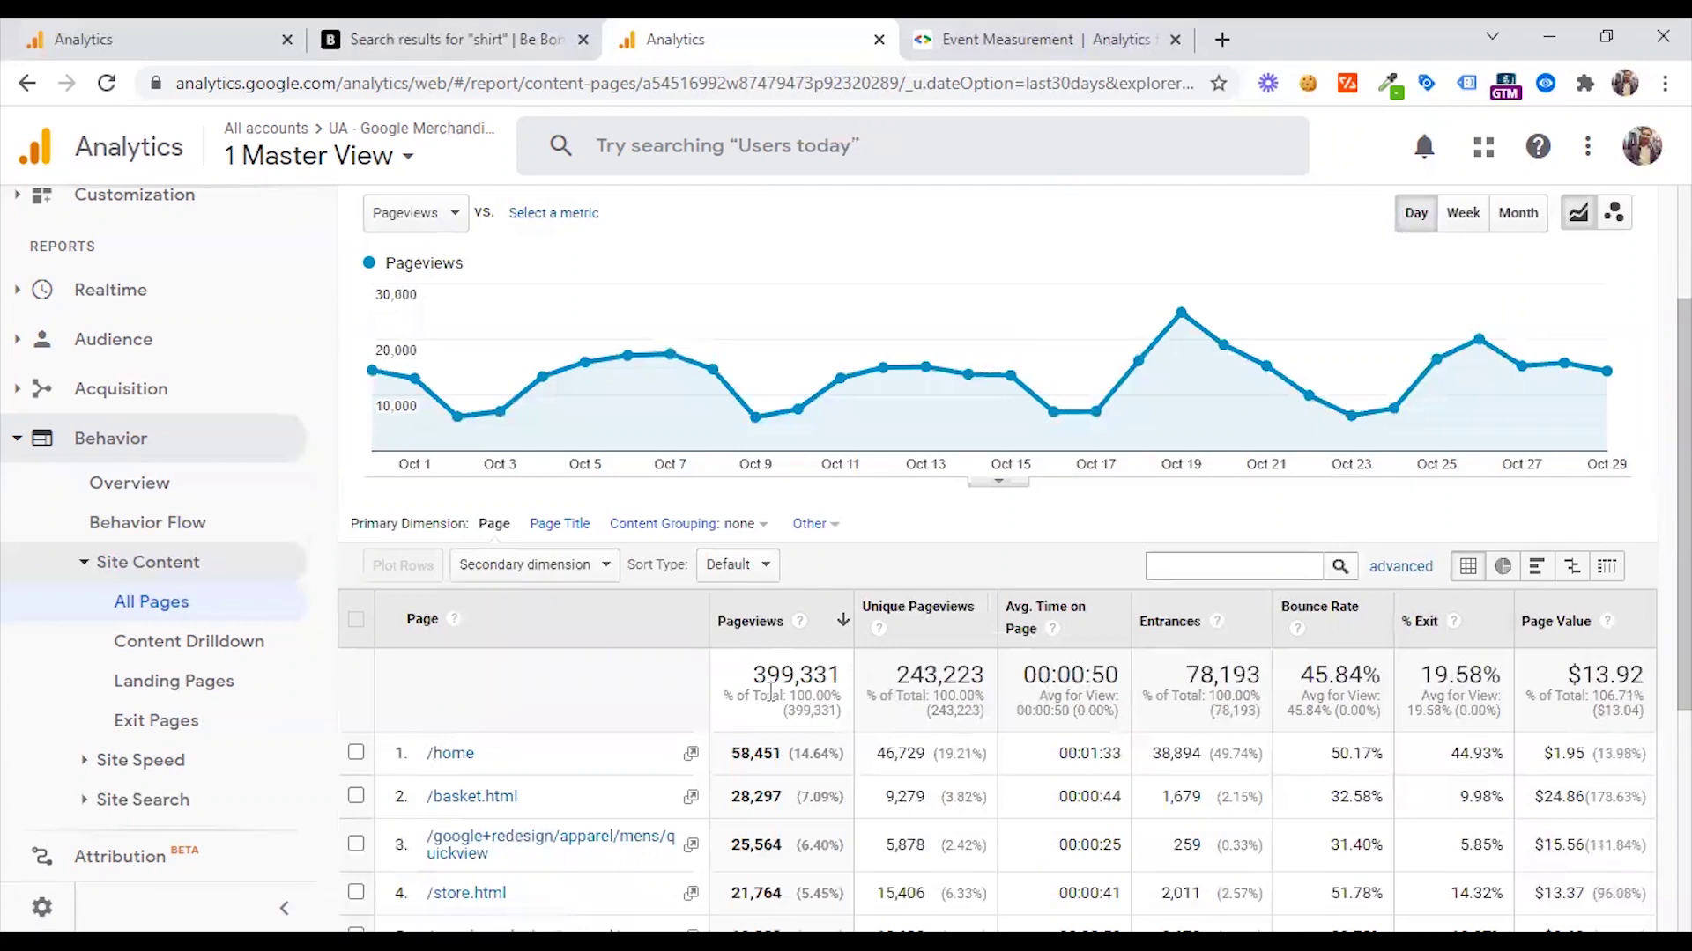
Step: Add Medium from Acquisition as the secondary dimension on the All Pages table
{"action": "left_click", "coordinate": [571, 567]}
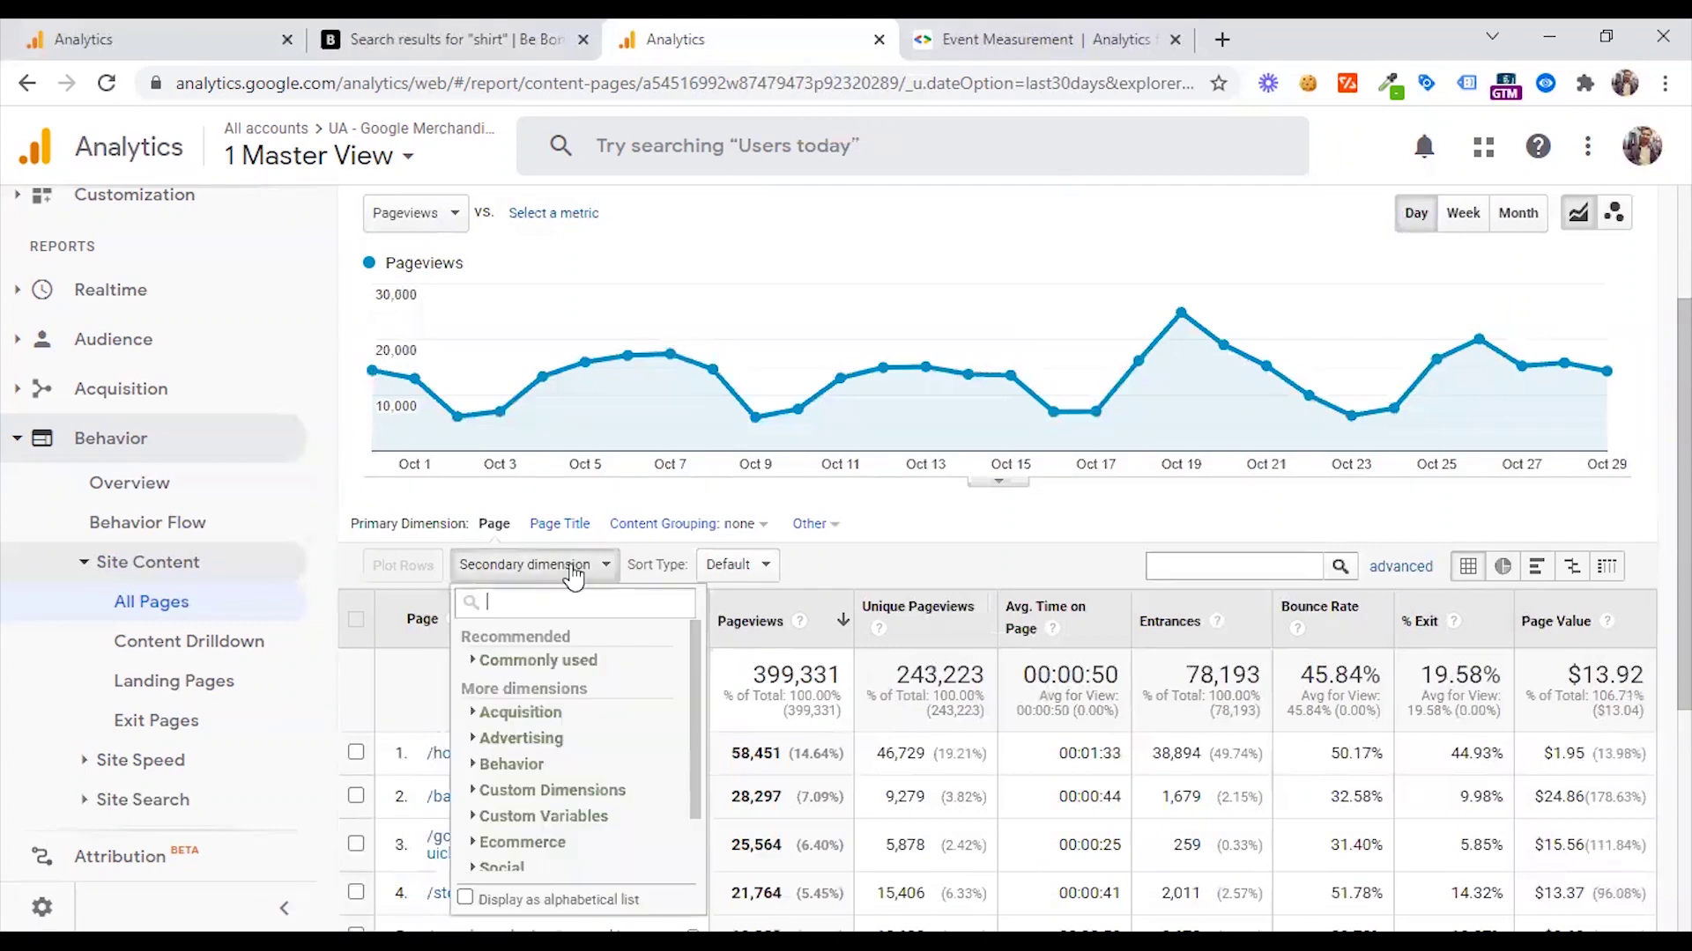
{"action": "left_click", "coordinate": [539, 715]}
{"action": "left_click", "coordinate": [540, 714]}
{"action": "left_click", "coordinate": [907, 520]}
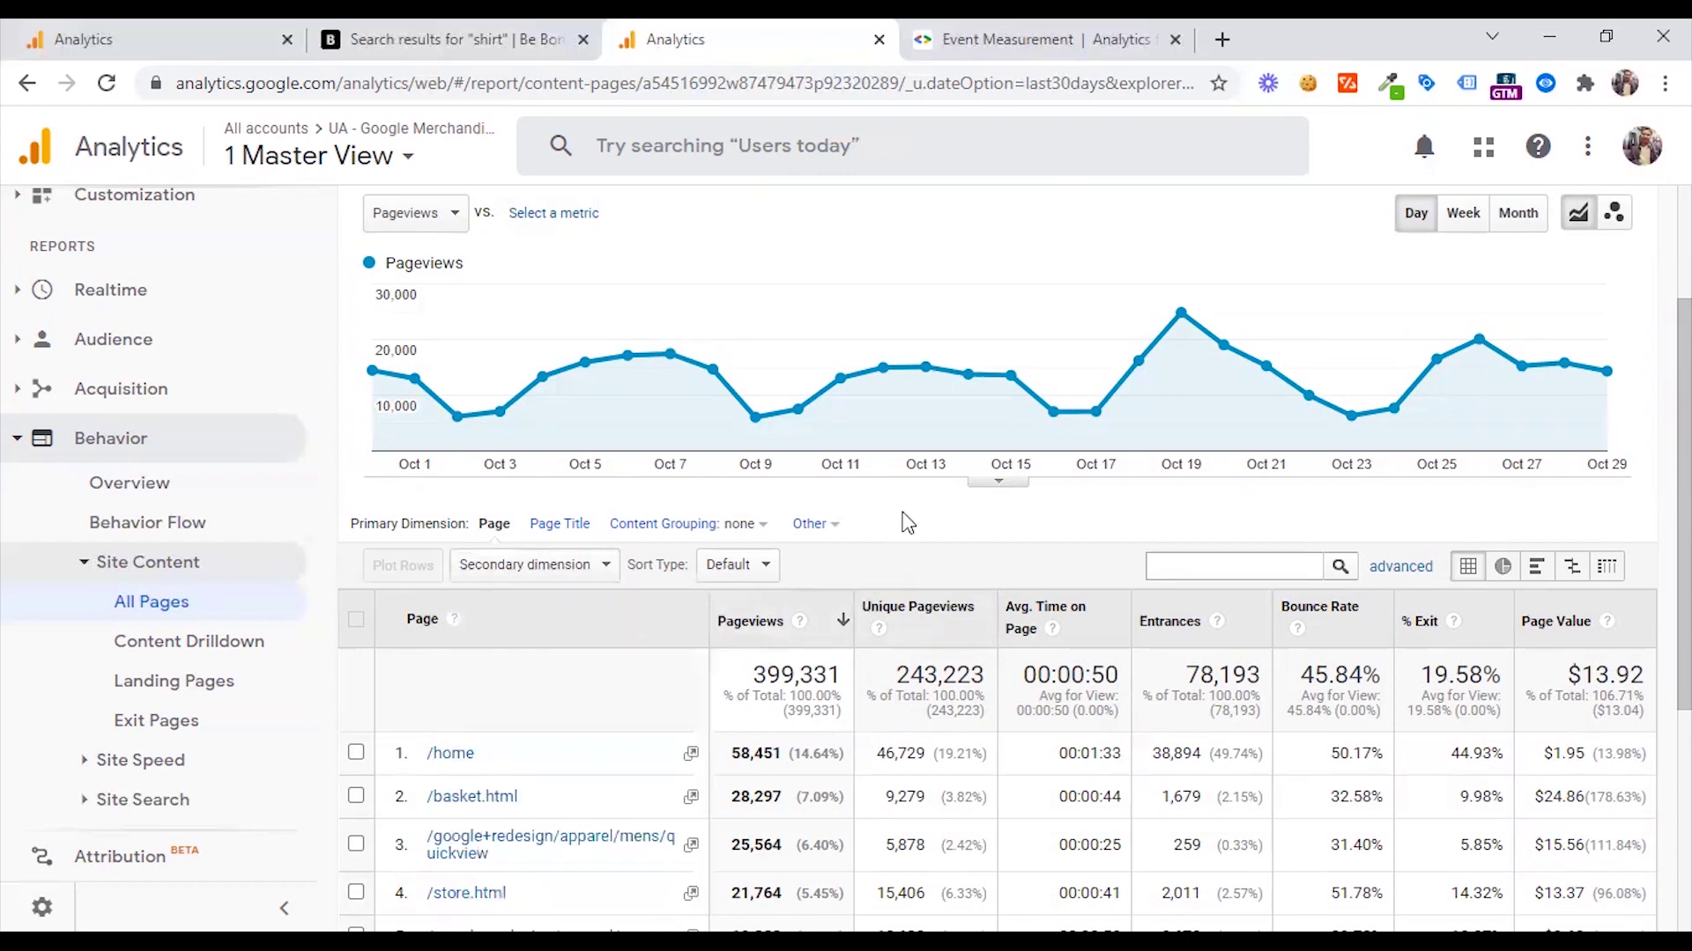
{"action": "left_click", "coordinate": [555, 569]}
{"action": "left_click", "coordinate": [528, 714]}
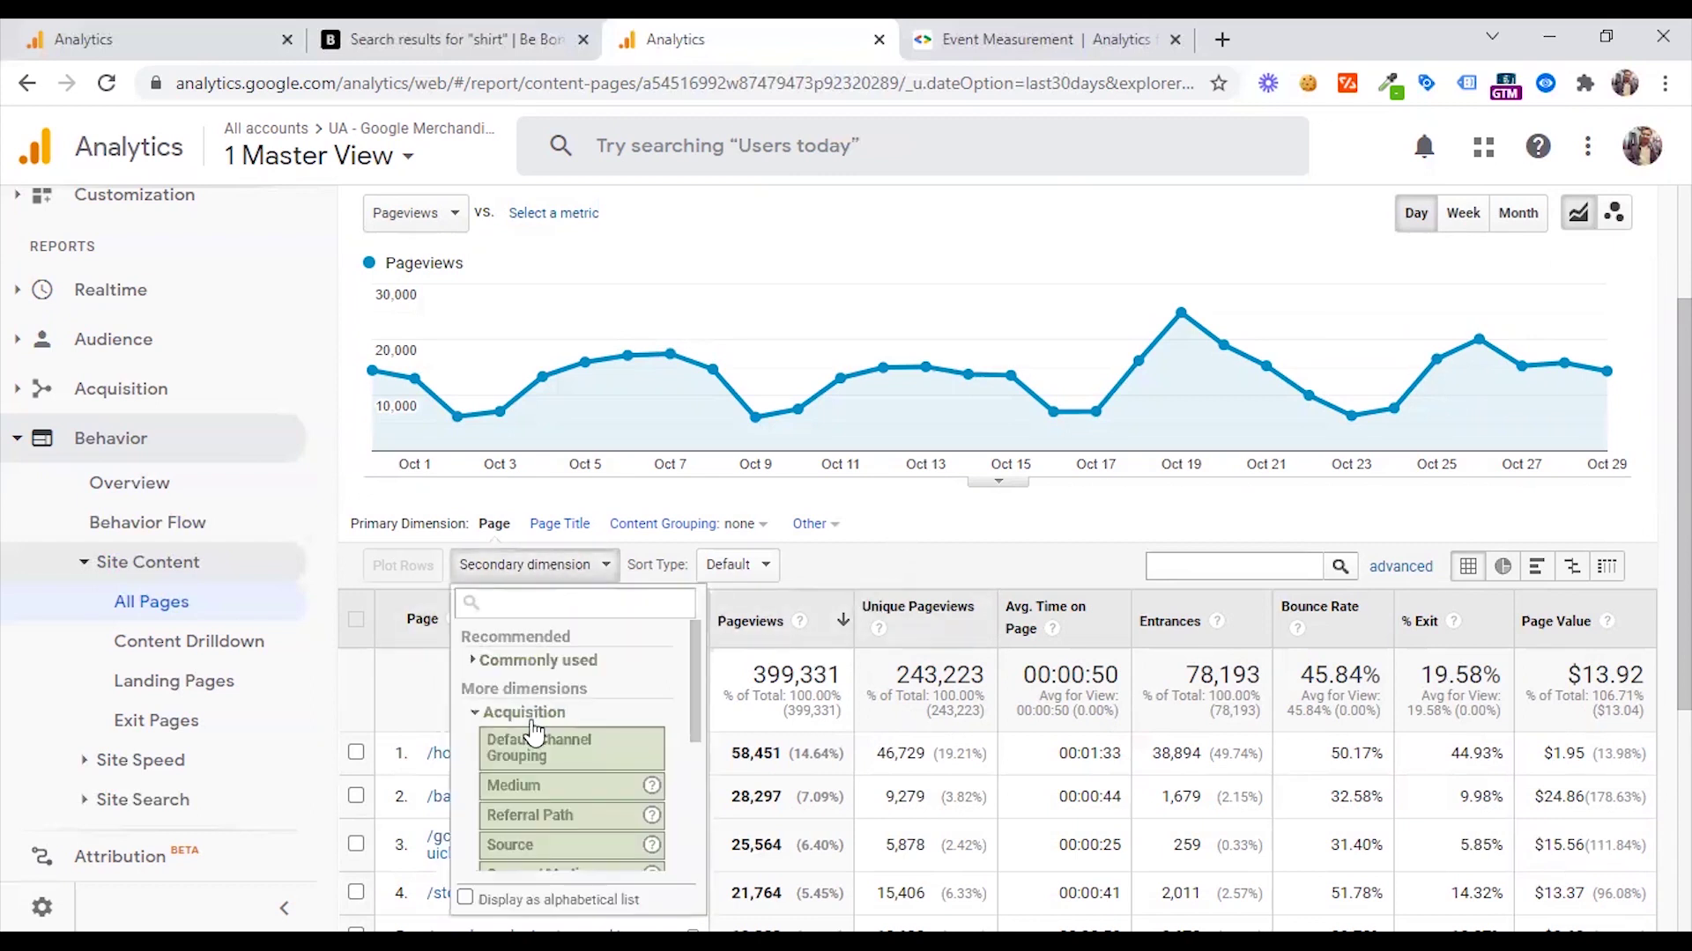
{"action": "left_click", "coordinate": [542, 789]}
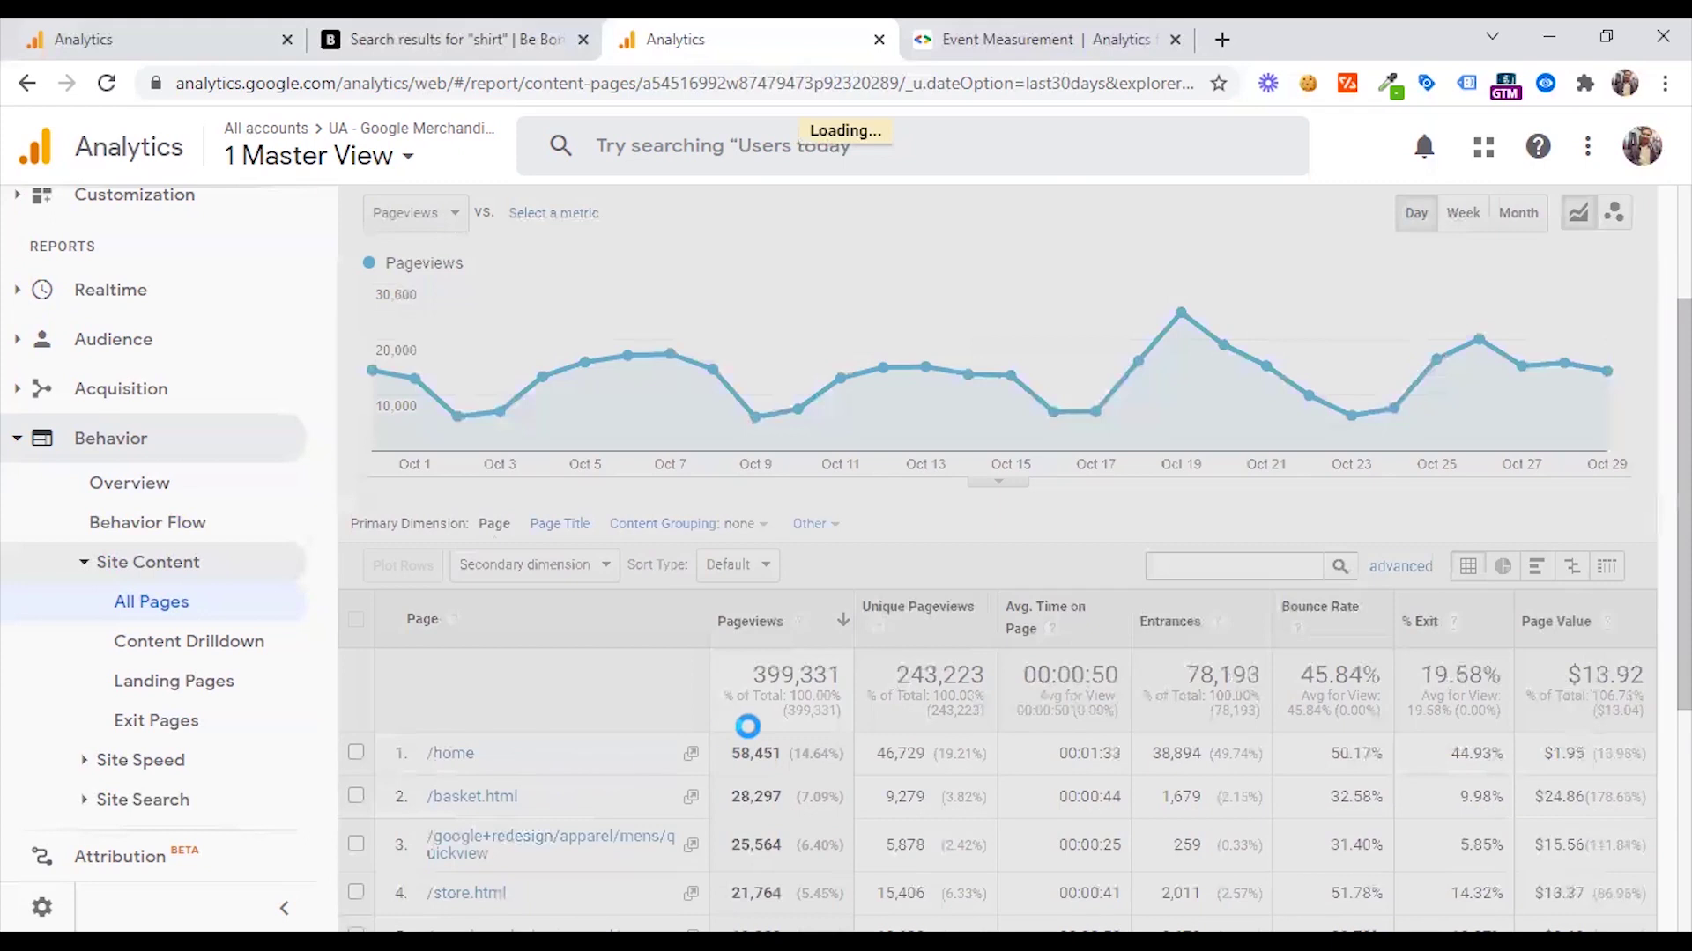
{"action": "scroll", "coordinate": [755, 662], "scroll_direction": "down", "scroll_amount": 2}
{"action": "scroll", "coordinate": [821, 618], "scroll_direction": "up", "scroll_amount": 2}
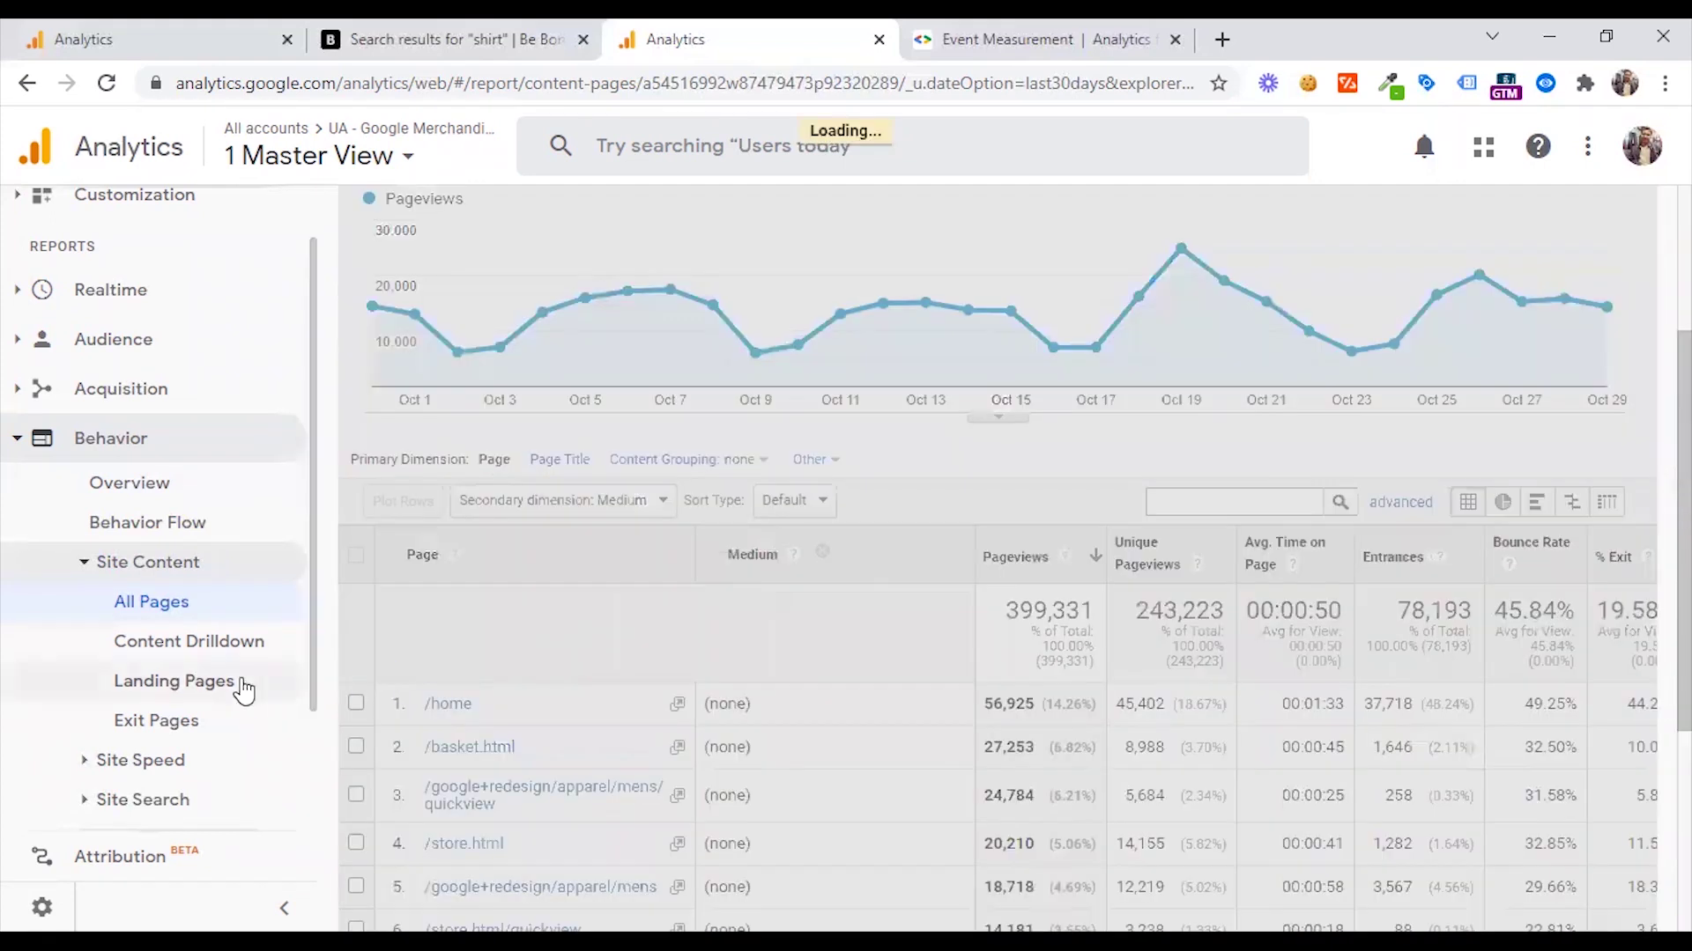
Step: View Content Drilldown, toggling primary dimension to Page and back to Page path level 1
{"action": "left_click", "coordinate": [196, 642]}
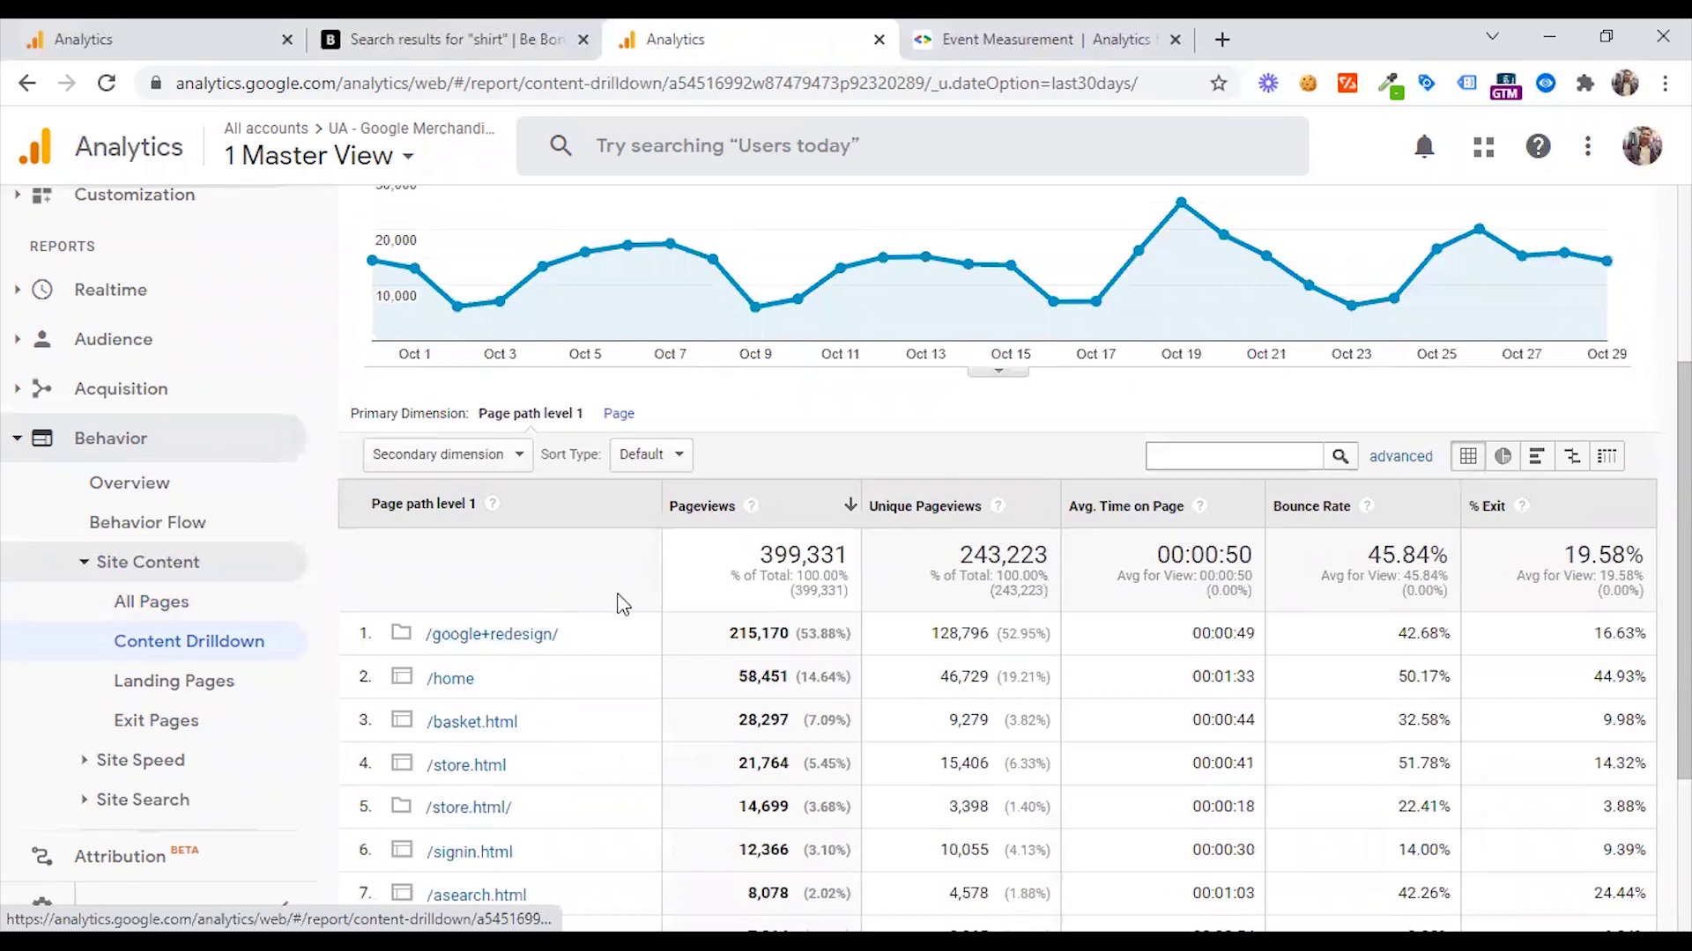
{"action": "scroll", "coordinate": [616, 604], "scroll_direction": "down", "scroll_amount": 2}
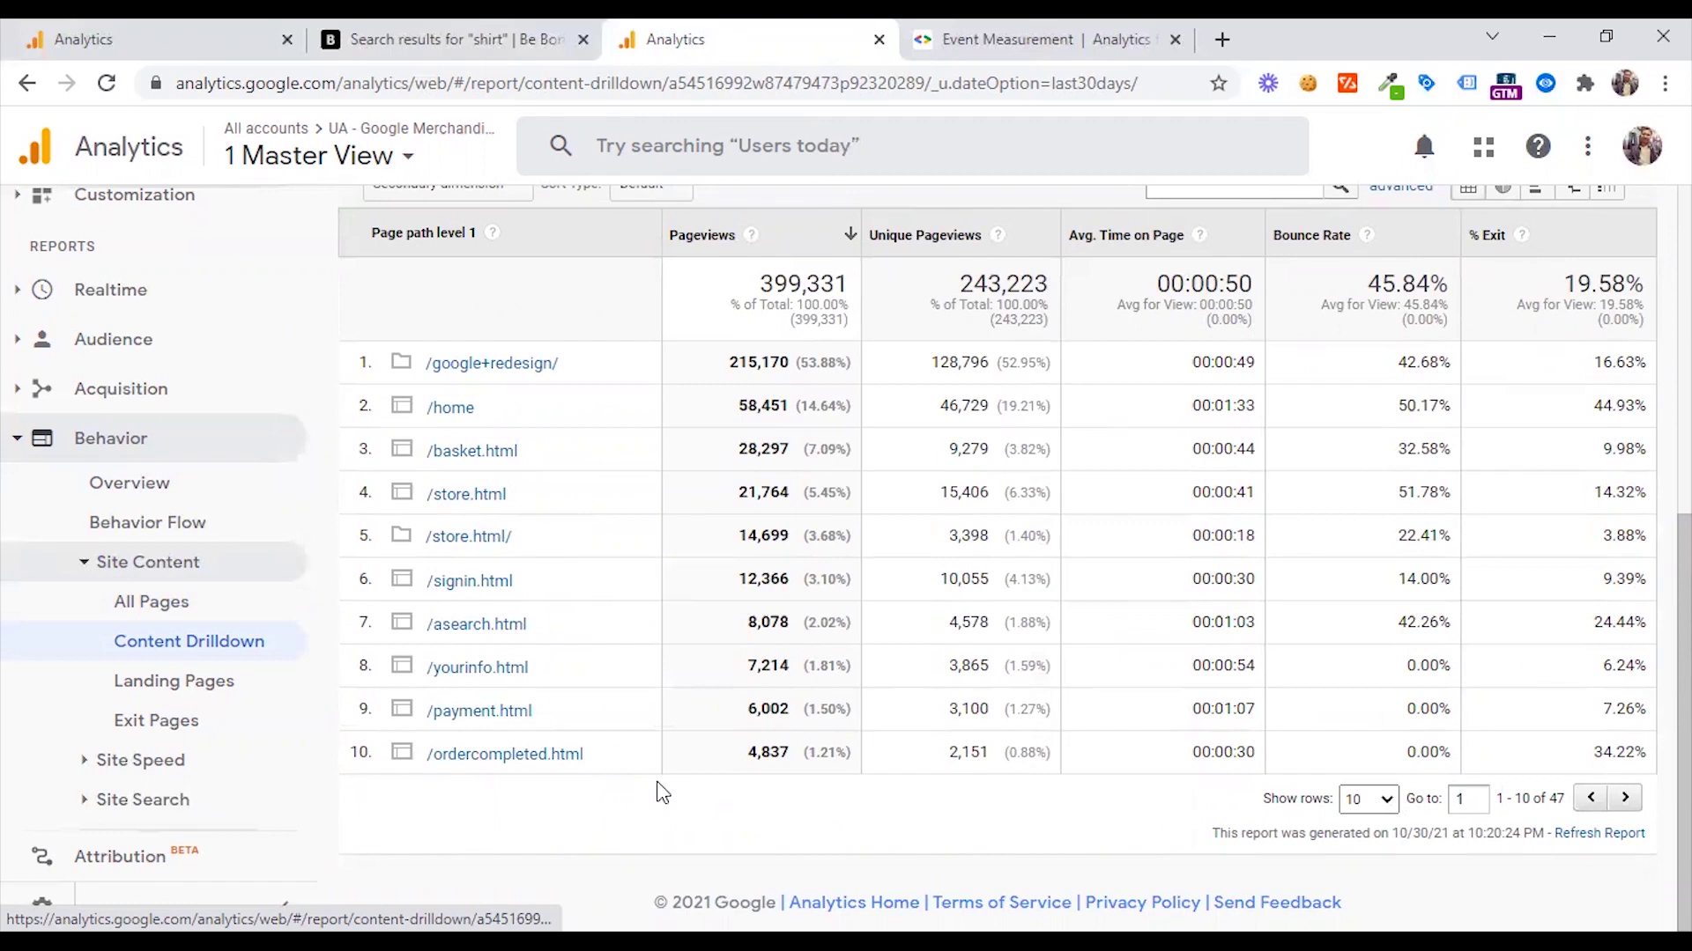
{"action": "scroll", "coordinate": [657, 791], "scroll_direction": "up", "scroll_amount": 1}
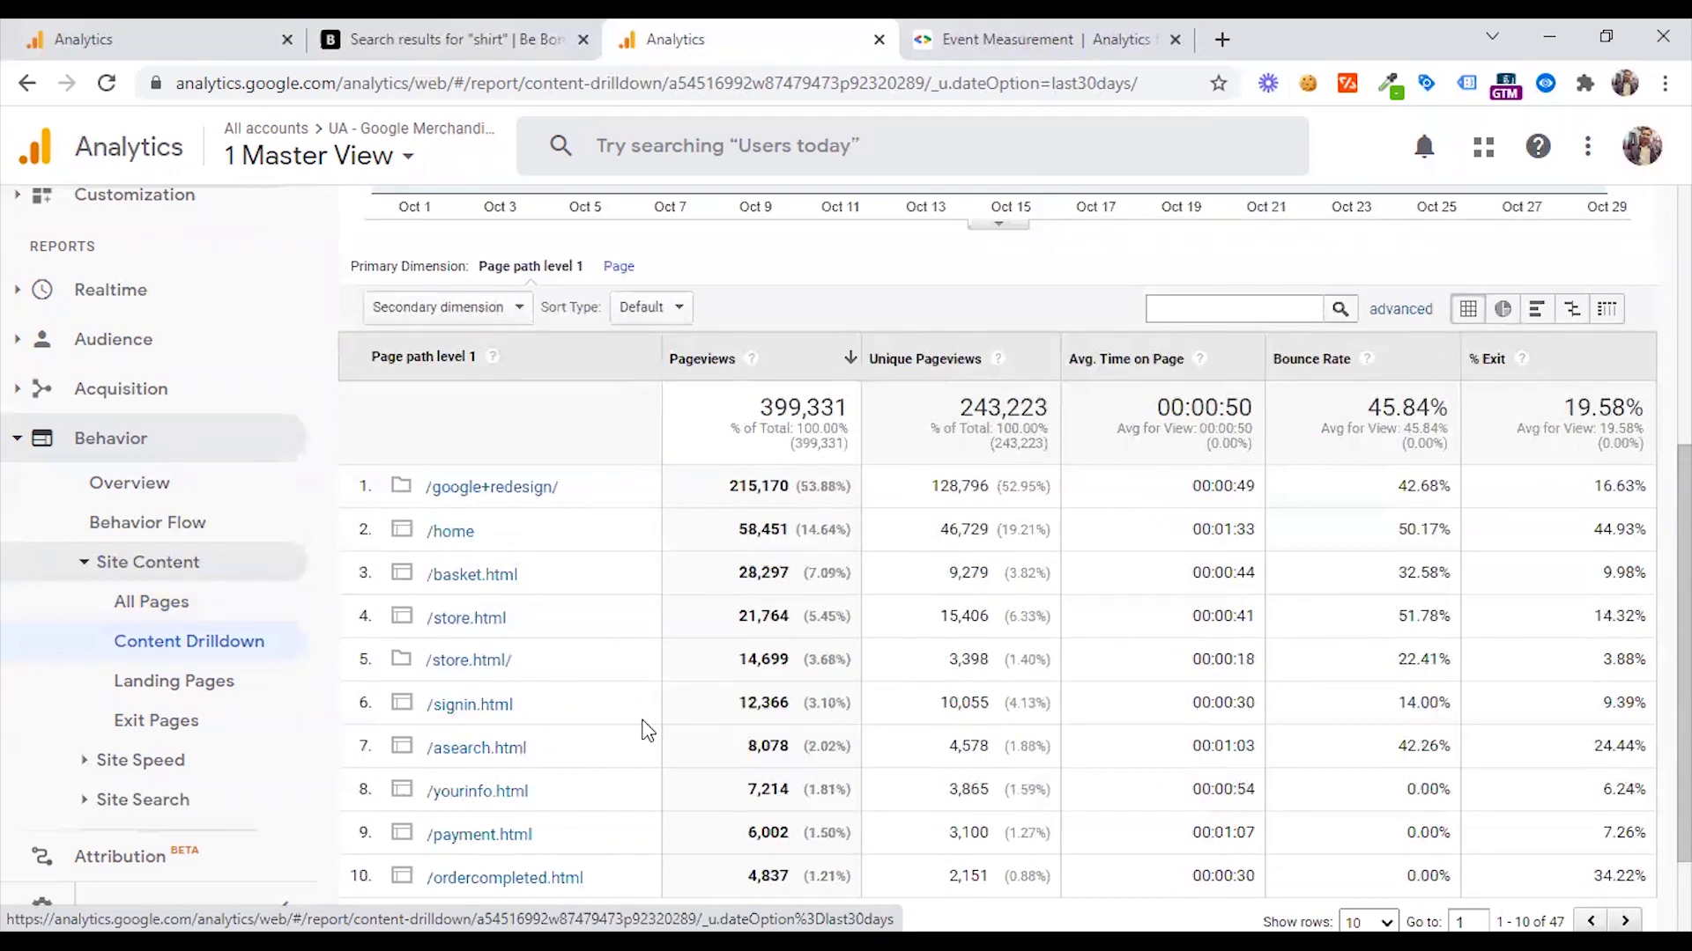
{"action": "scroll", "coordinate": [641, 689], "scroll_direction": "up", "scroll_amount": 1}
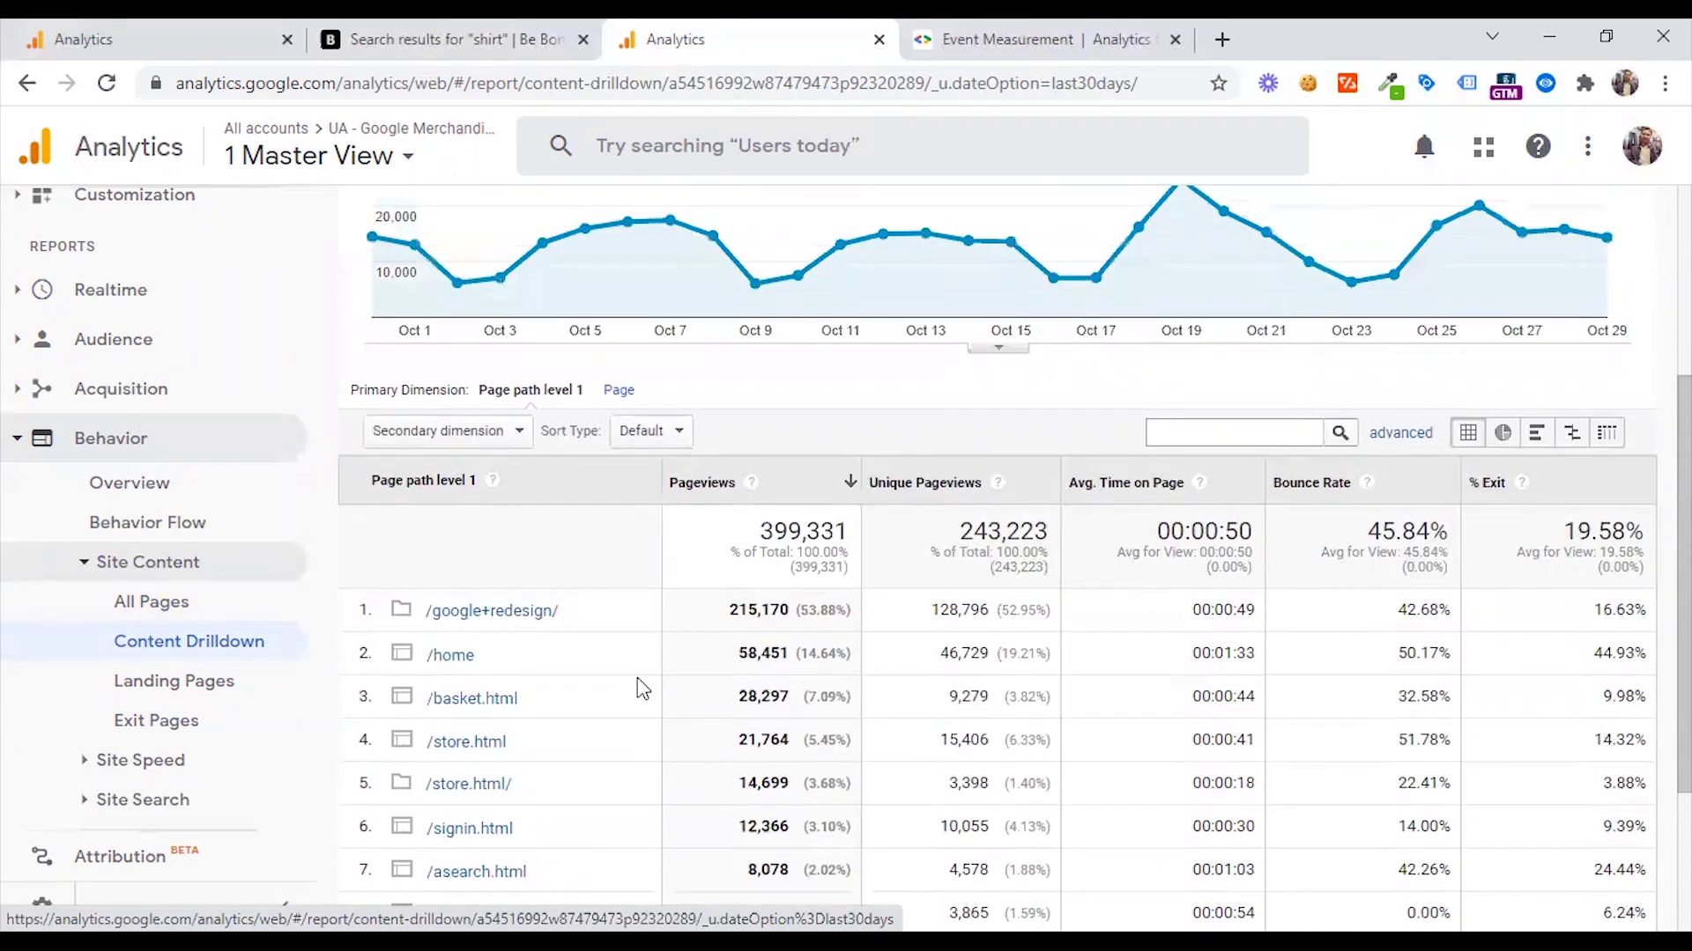
{"action": "left_click", "coordinate": [618, 391]}
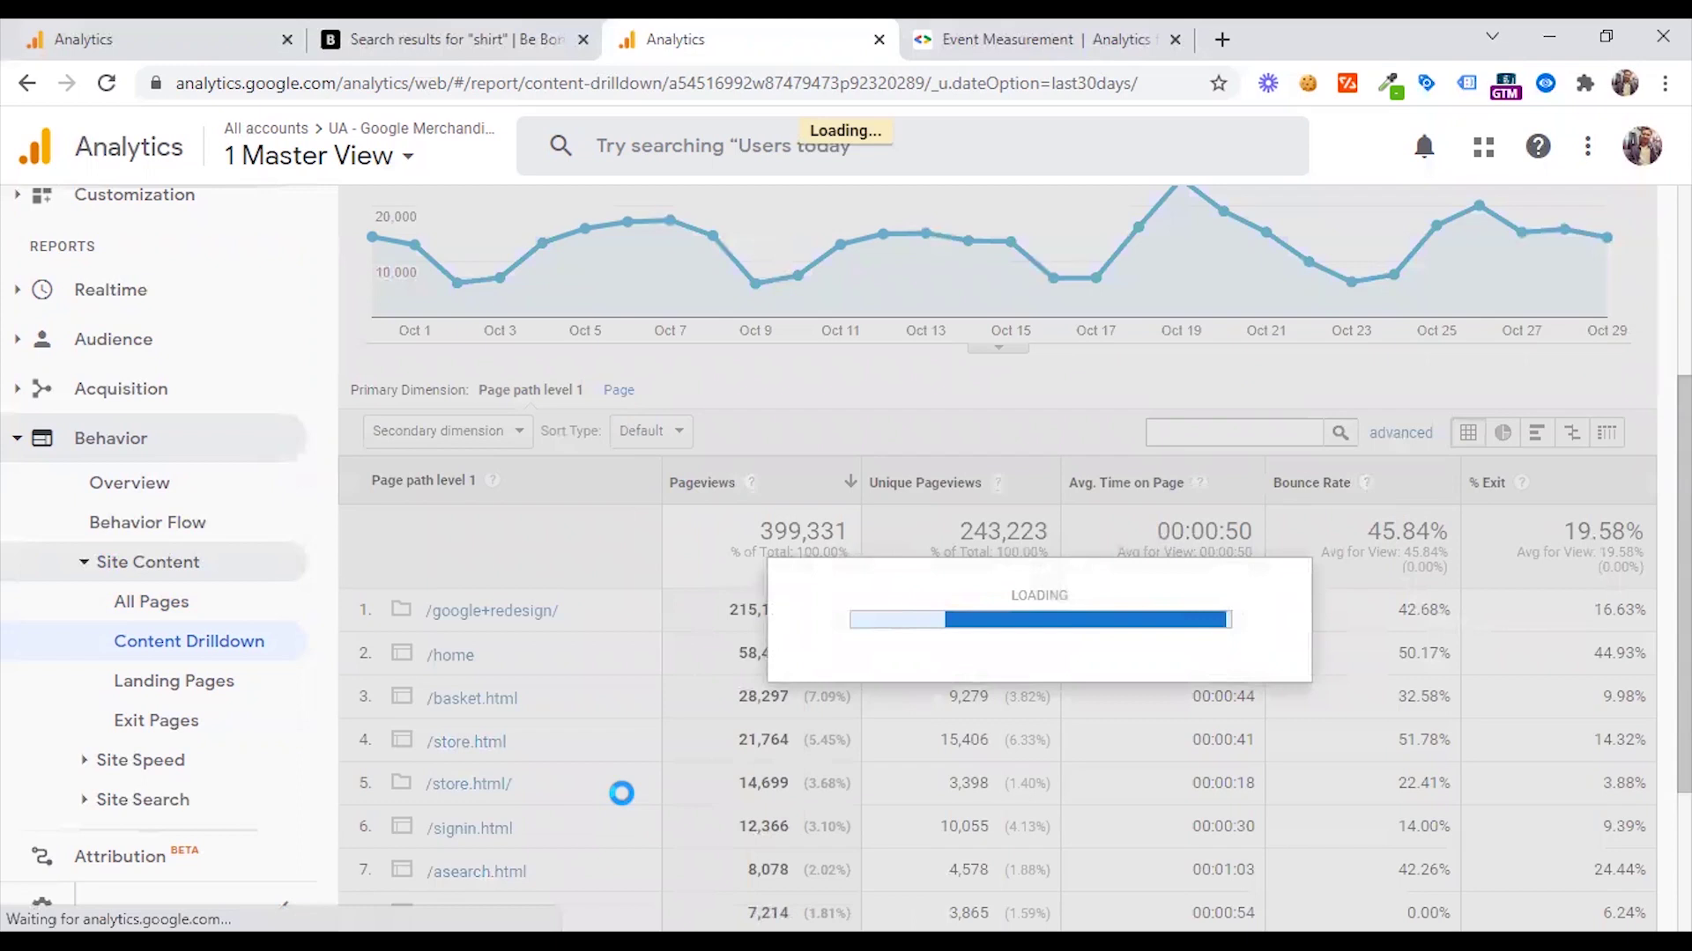
{"action": "scroll", "coordinate": [649, 729], "scroll_direction": "down", "scroll_amount": 2}
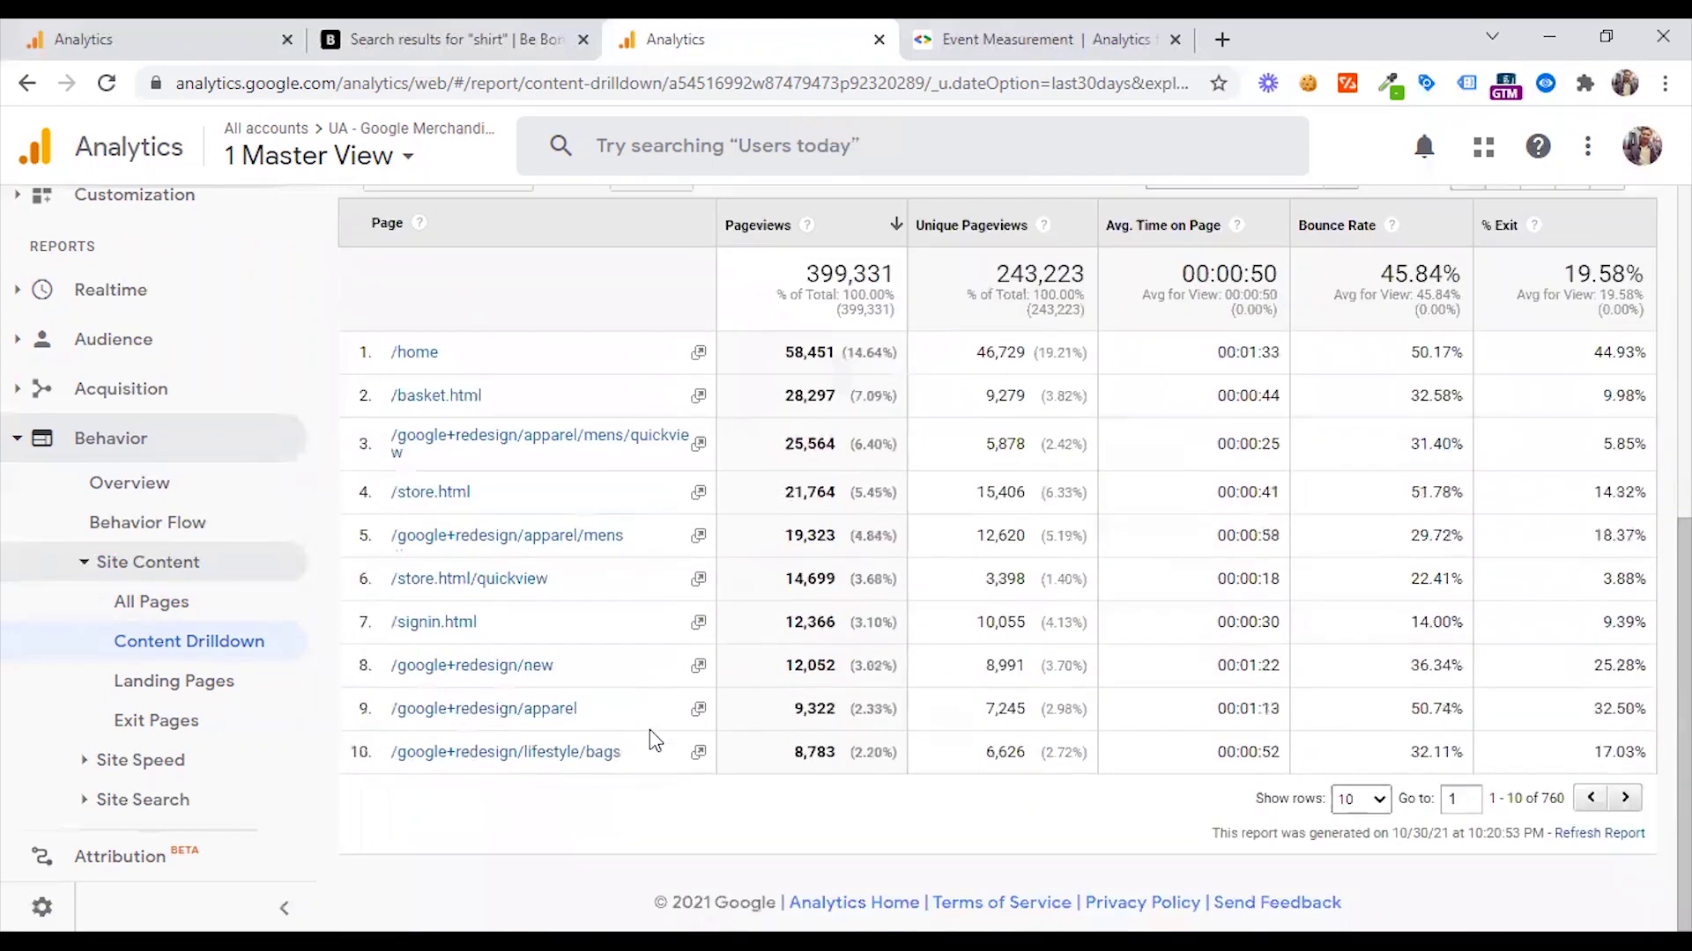
{"action": "scroll", "coordinate": [718, 752], "scroll_direction": "up", "scroll_amount": 2}
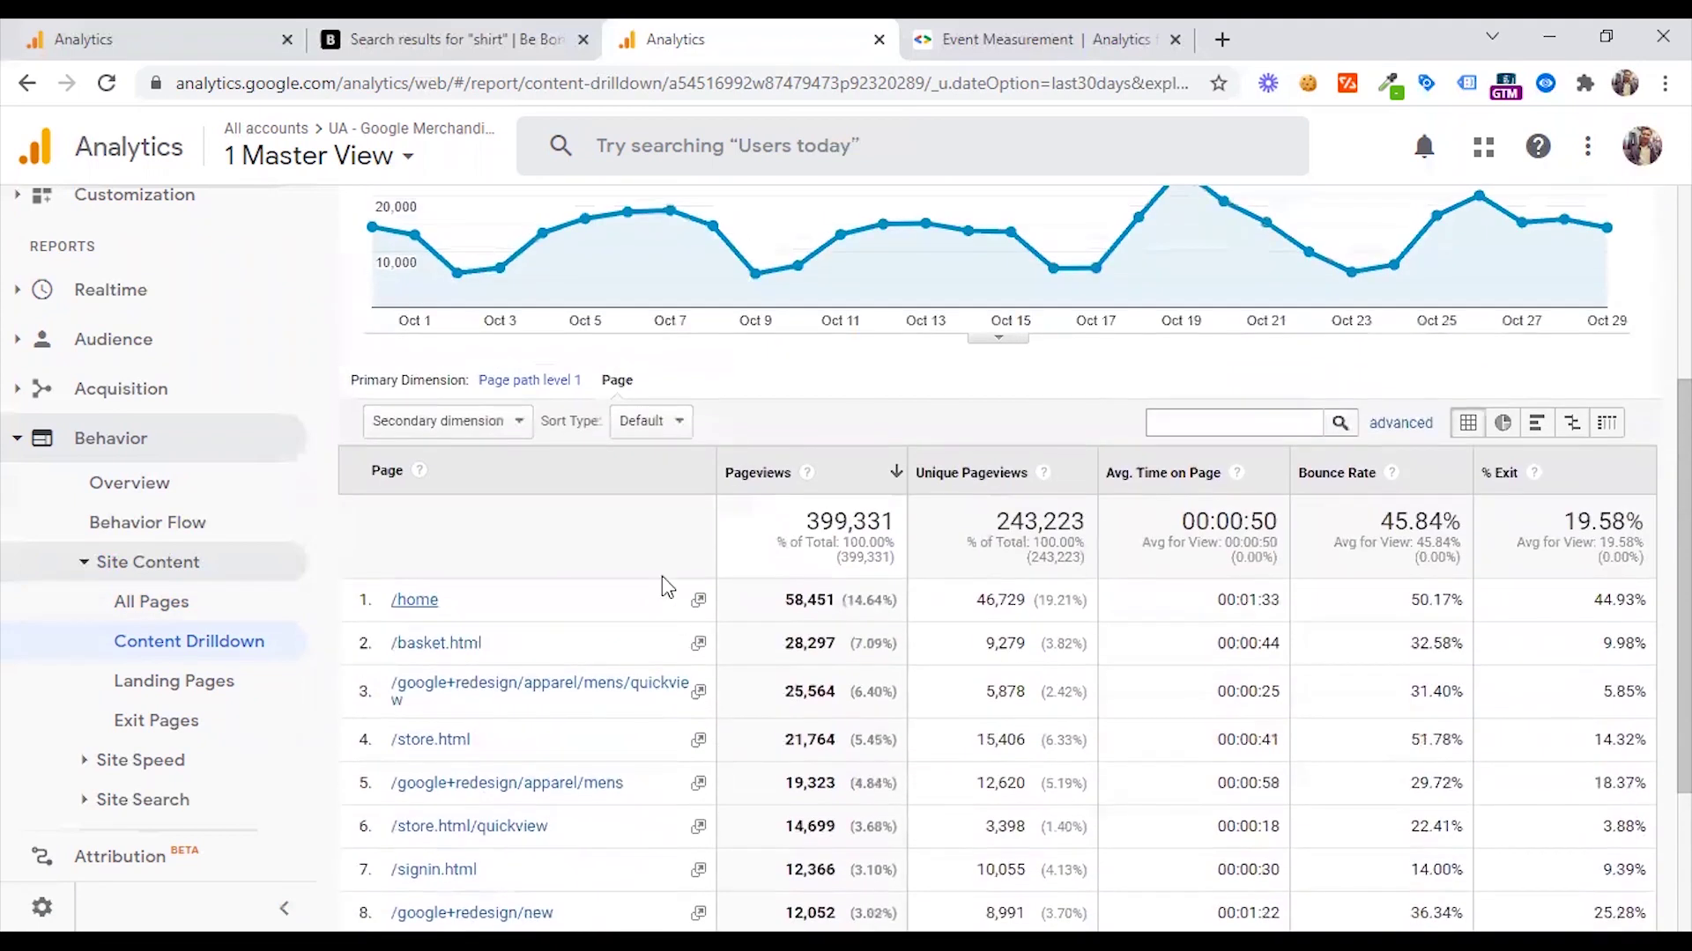
{"action": "left_click", "coordinate": [542, 383]}
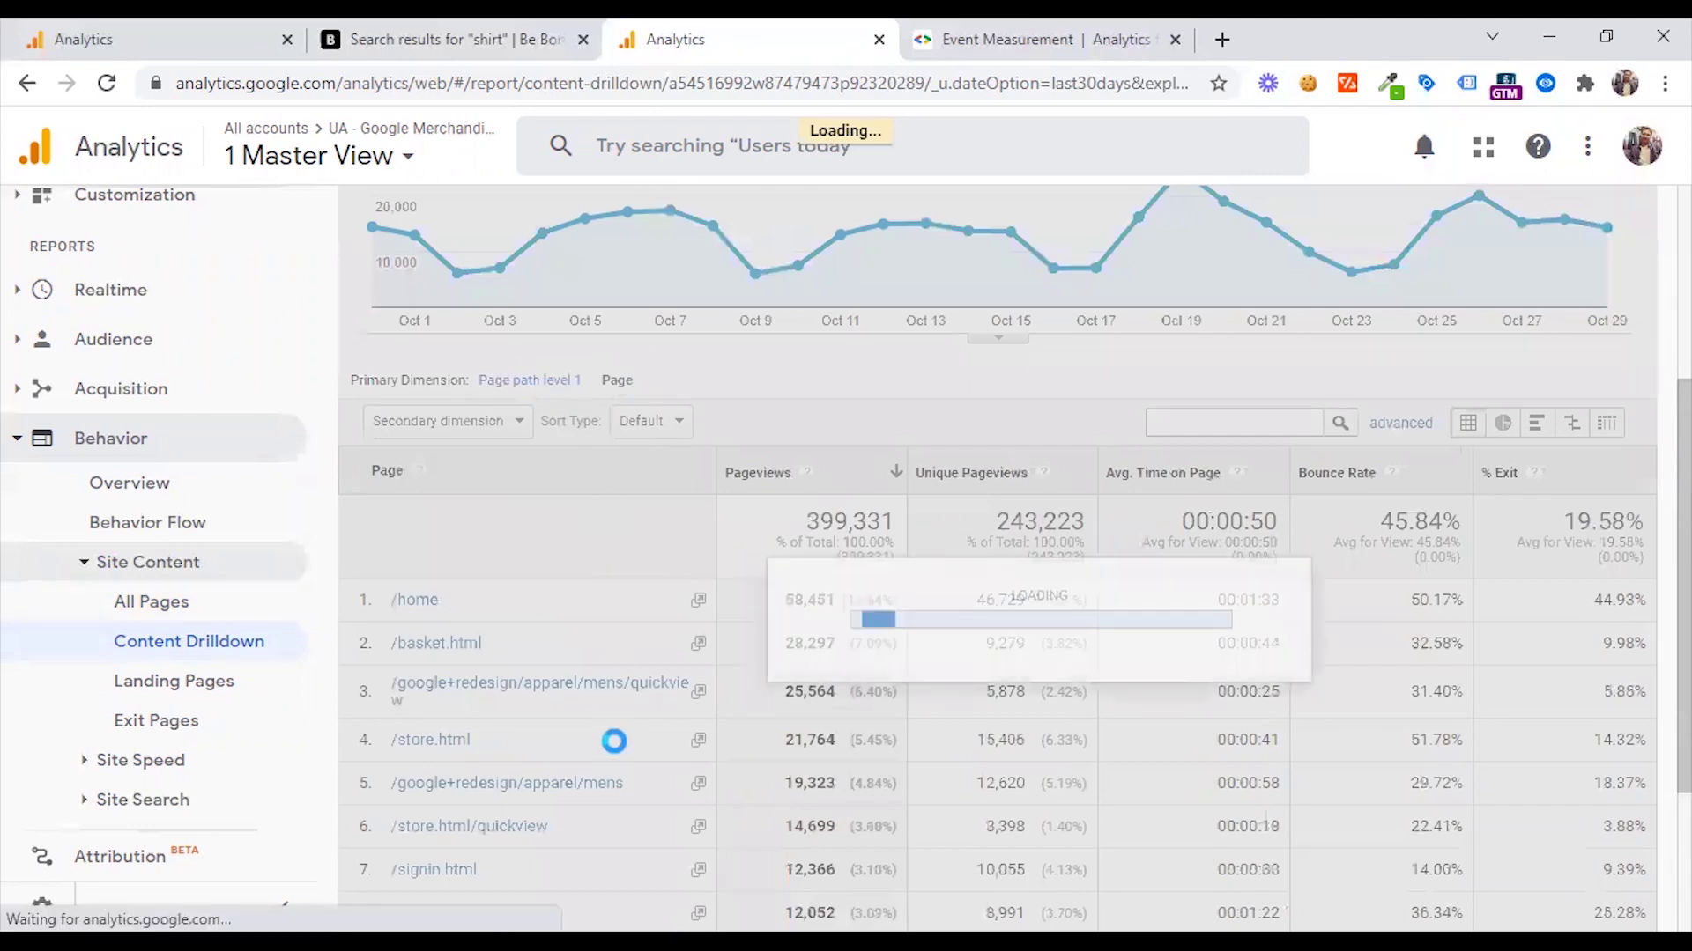
{"action": "scroll", "coordinate": [519, 730], "scroll_direction": "down", "scroll_amount": 1}
{"action": "scroll", "coordinate": [543, 779], "scroll_direction": "down", "scroll_amount": 1}
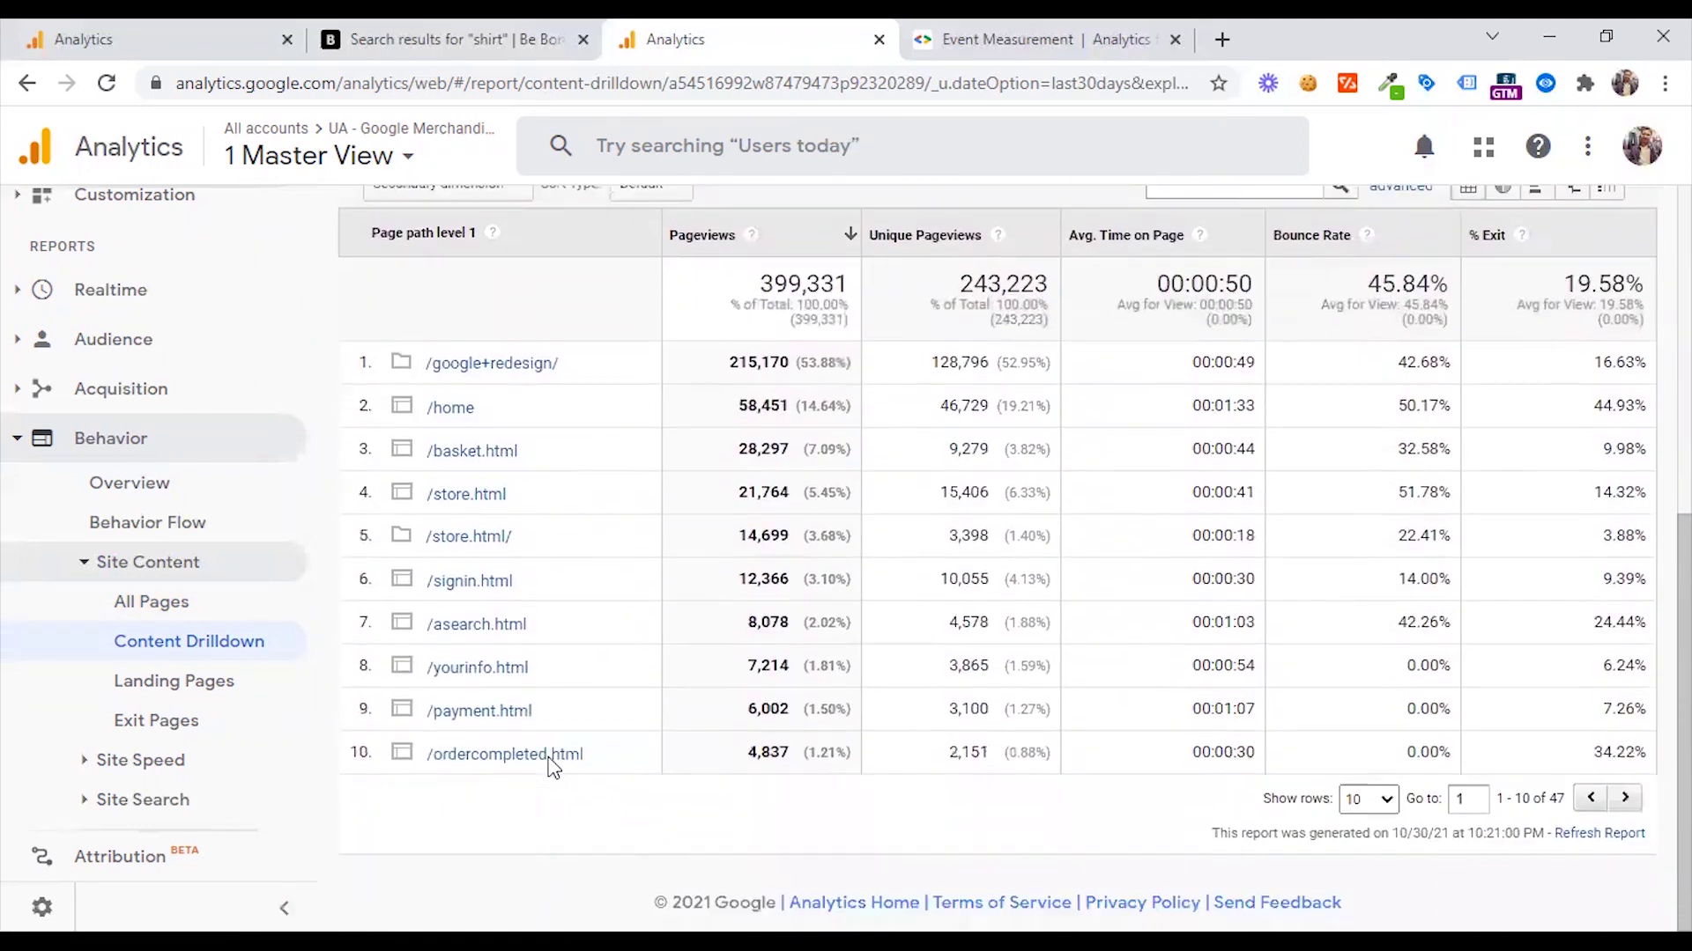
Step: Show 50 rows per page so all 47 top-level paths fit on one table page
{"action": "left_click", "coordinate": [1368, 798]}
{"action": "left_click", "coordinate": [1352, 671]}
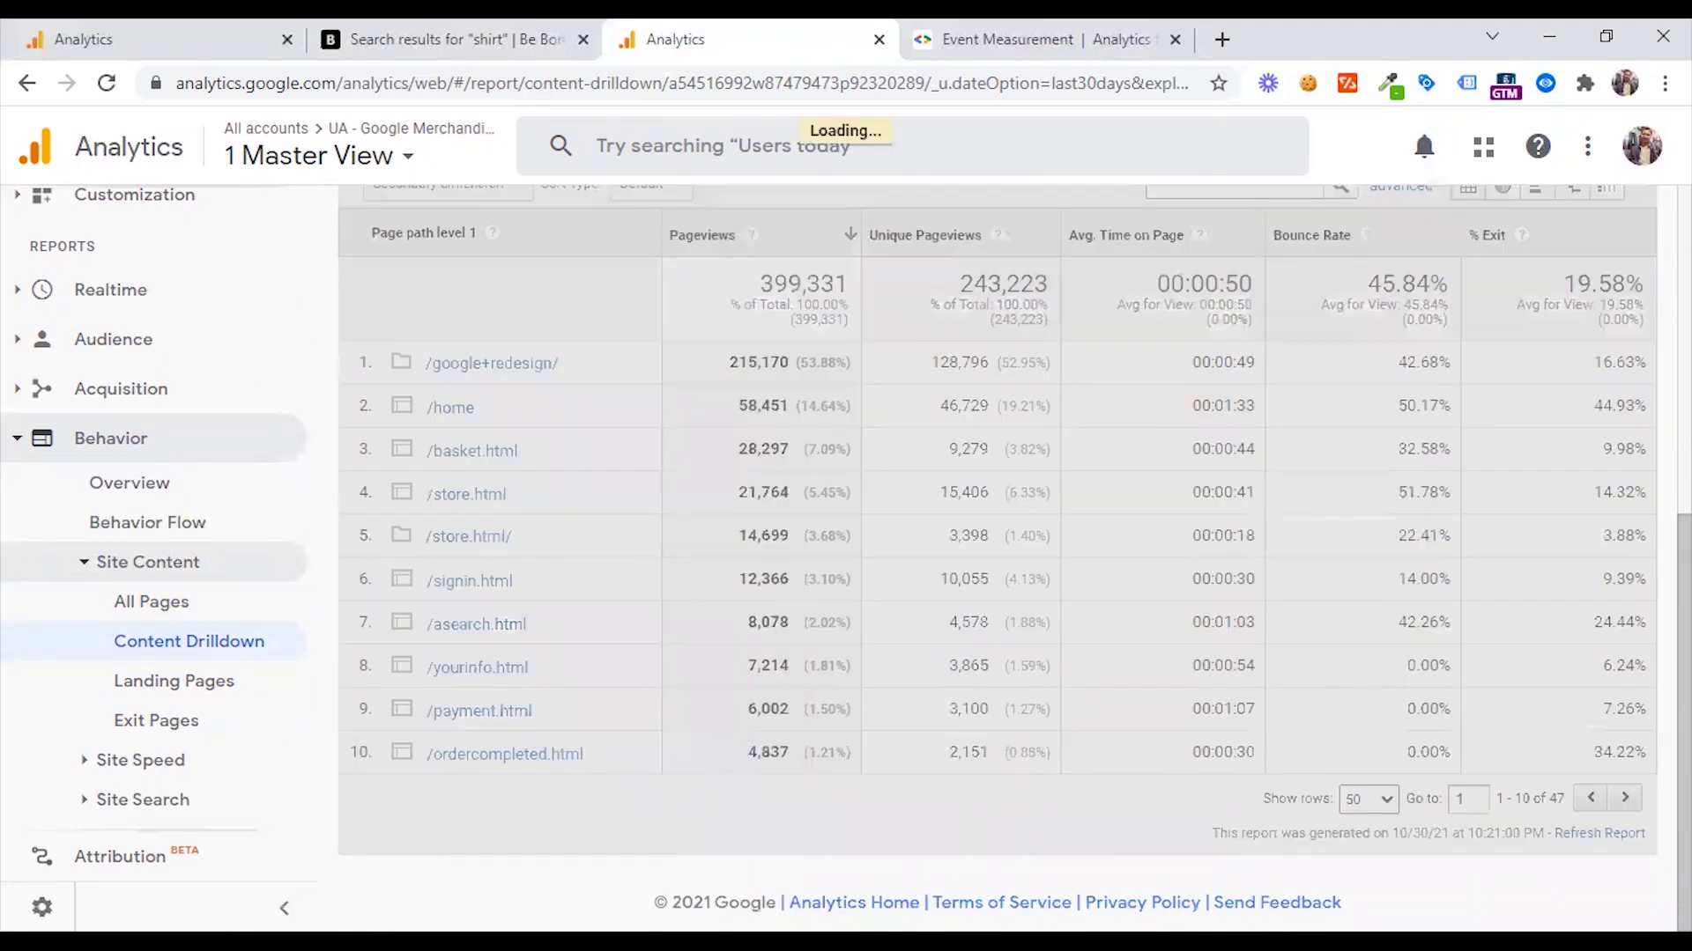
{"action": "scroll", "coordinate": [664, 757], "scroll_direction": "down", "scroll_amount": 2}
{"action": "scroll", "coordinate": [663, 758], "scroll_direction": "down", "scroll_amount": 1}
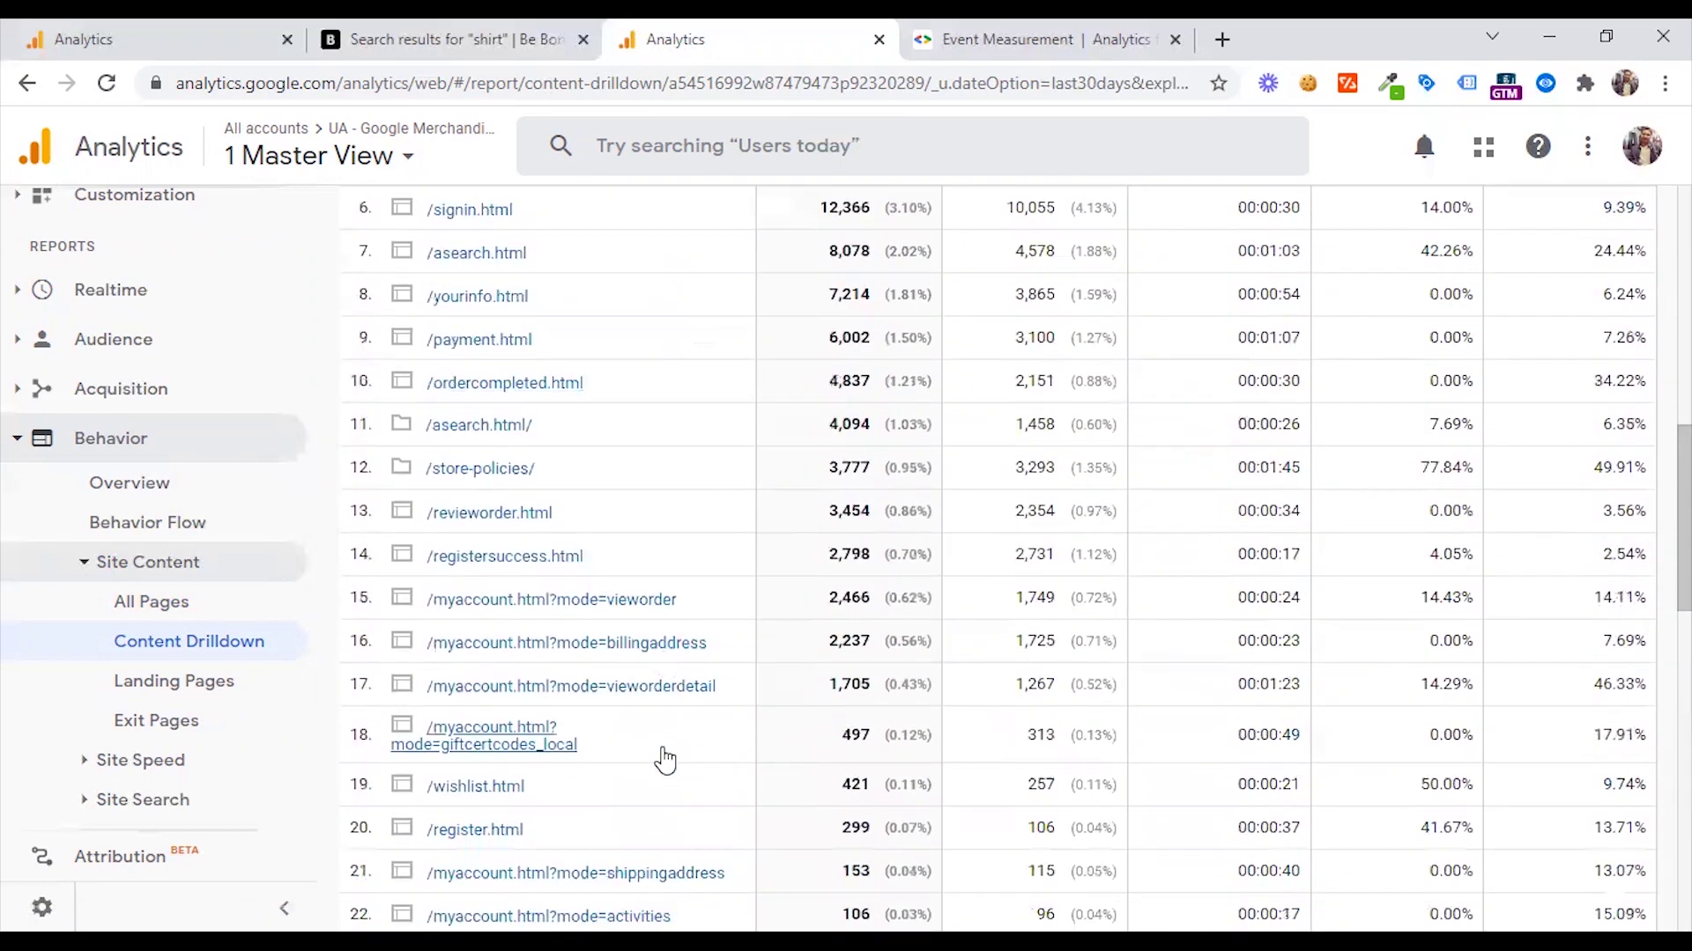
{"action": "scroll", "coordinate": [664, 757], "scroll_direction": "down", "scroll_amount": 1}
{"action": "scroll", "coordinate": [664, 757], "scroll_direction": "down", "scroll_amount": 1}
{"action": "scroll", "coordinate": [663, 757], "scroll_direction": "down", "scroll_amount": 2}
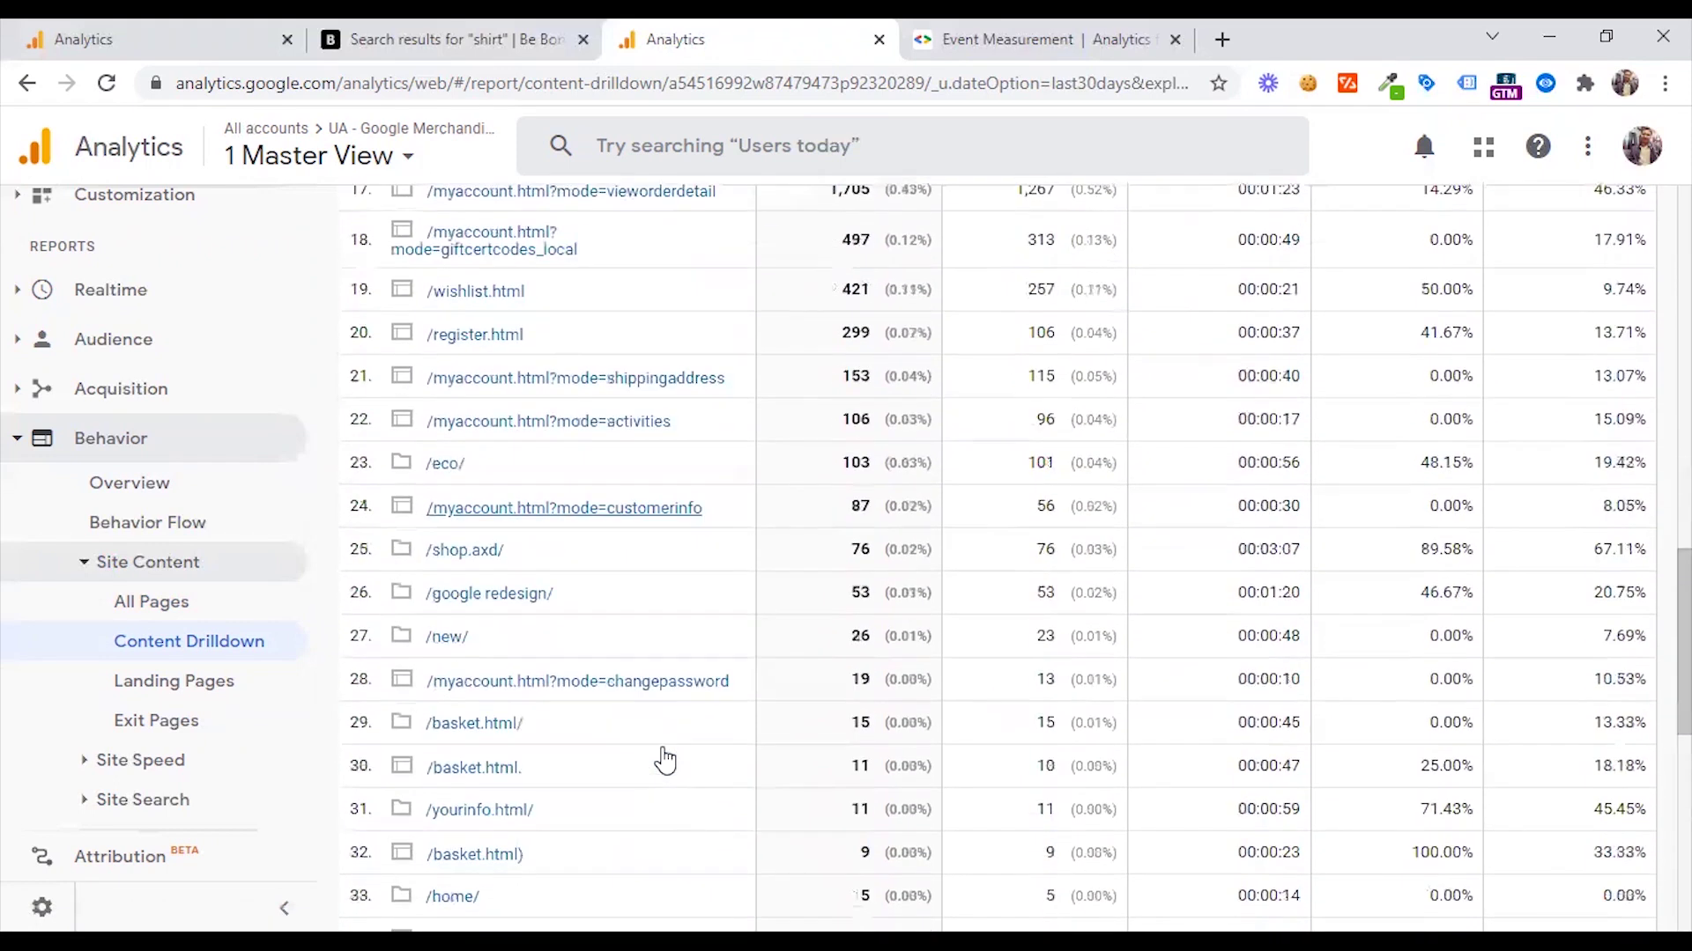
{"action": "scroll", "coordinate": [664, 758], "scroll_direction": "down", "scroll_amount": 3}
{"action": "scroll", "coordinate": [663, 757], "scroll_direction": "down", "scroll_amount": 3}
{"action": "scroll", "coordinate": [664, 757], "scroll_direction": "down", "scroll_amount": 1}
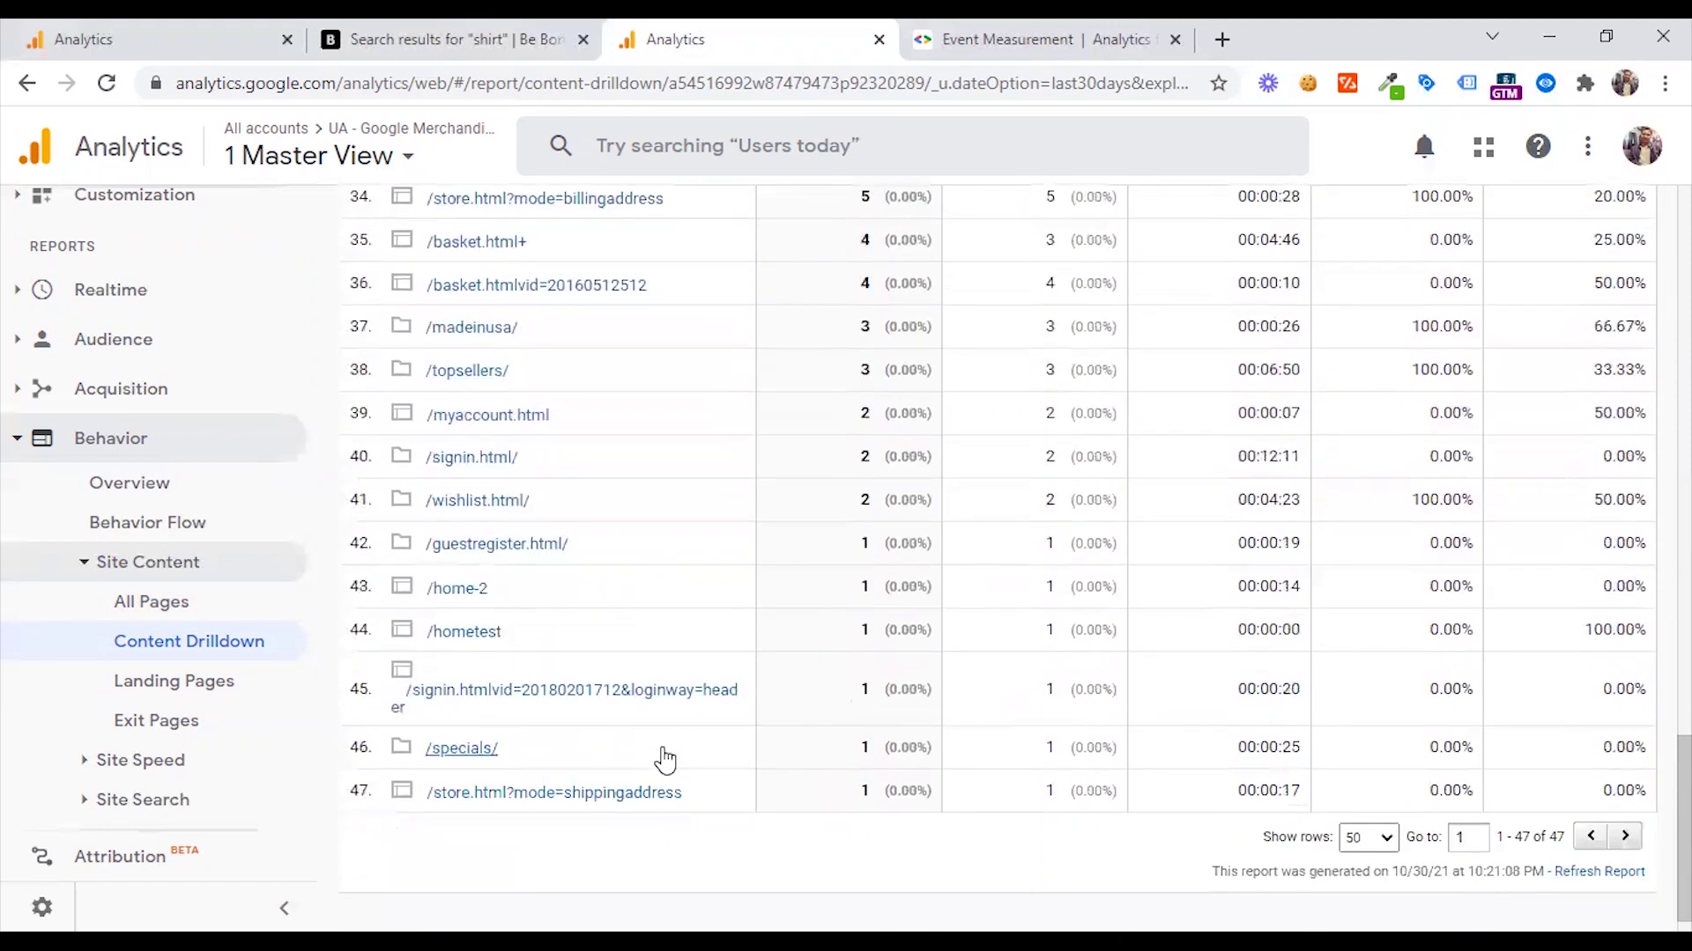
{"action": "scroll", "coordinate": [664, 757], "scroll_direction": "up", "scroll_amount": 4}
{"action": "scroll", "coordinate": [664, 758], "scroll_direction": "up", "scroll_amount": 3}
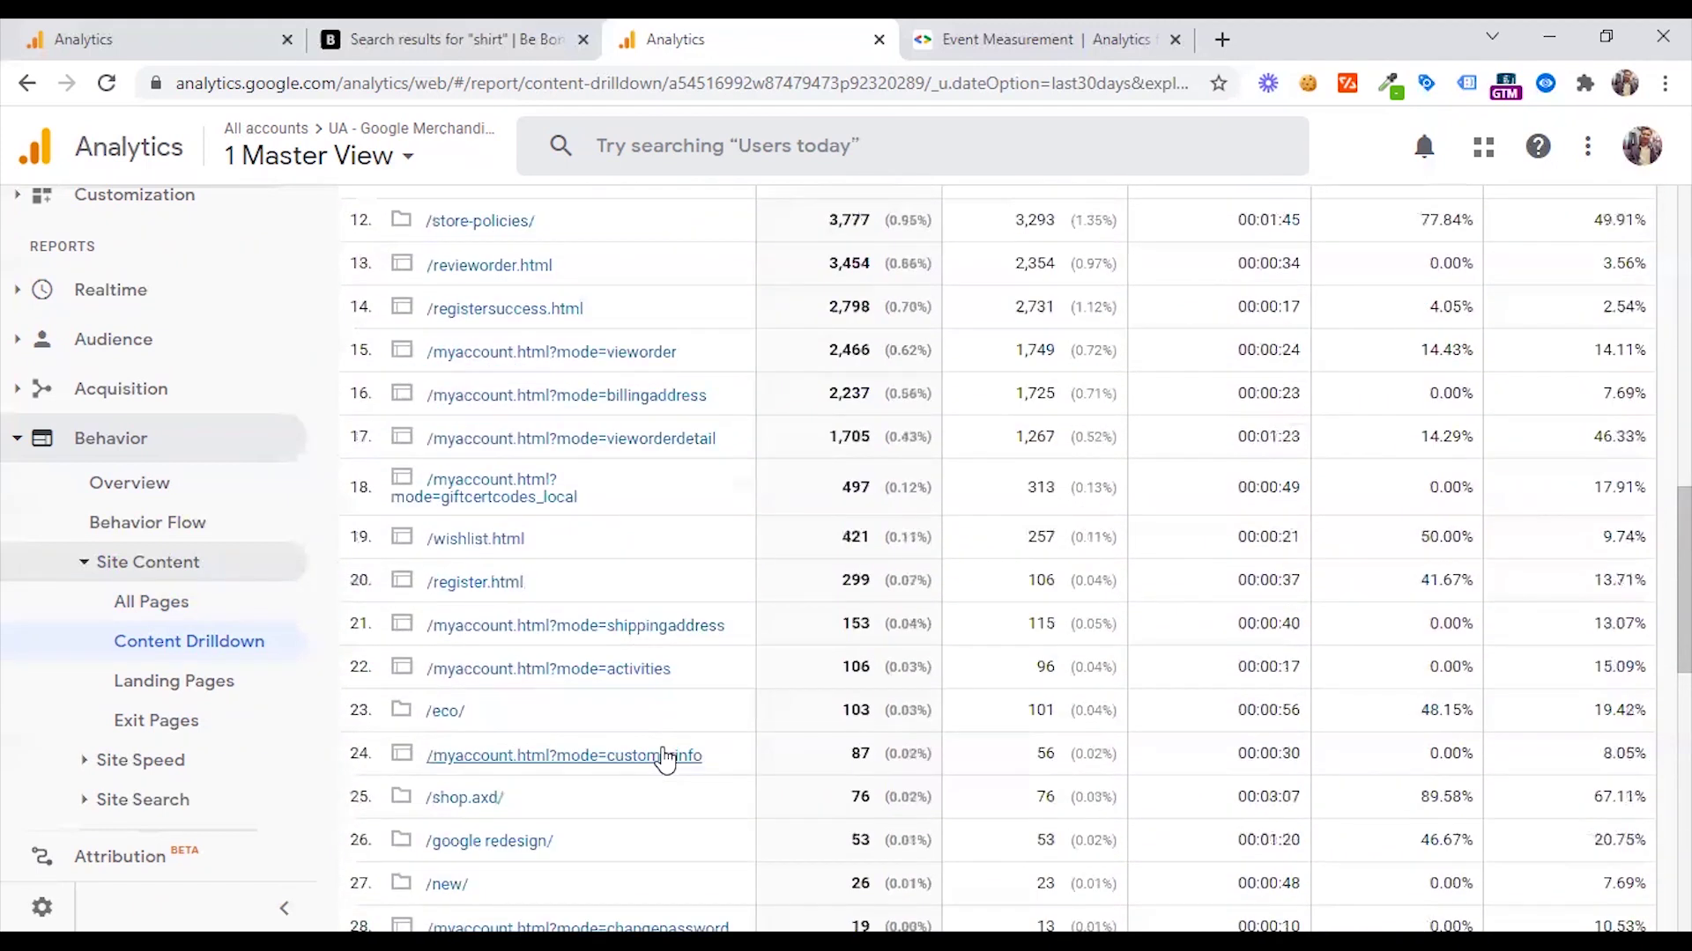
{"action": "scroll", "coordinate": [663, 761], "scroll_direction": "up", "scroll_amount": 3}
{"action": "scroll", "coordinate": [663, 759], "scroll_direction": "up", "scroll_amount": 3}
{"action": "scroll", "coordinate": [662, 747], "scroll_direction": "up", "scroll_amount": 1}
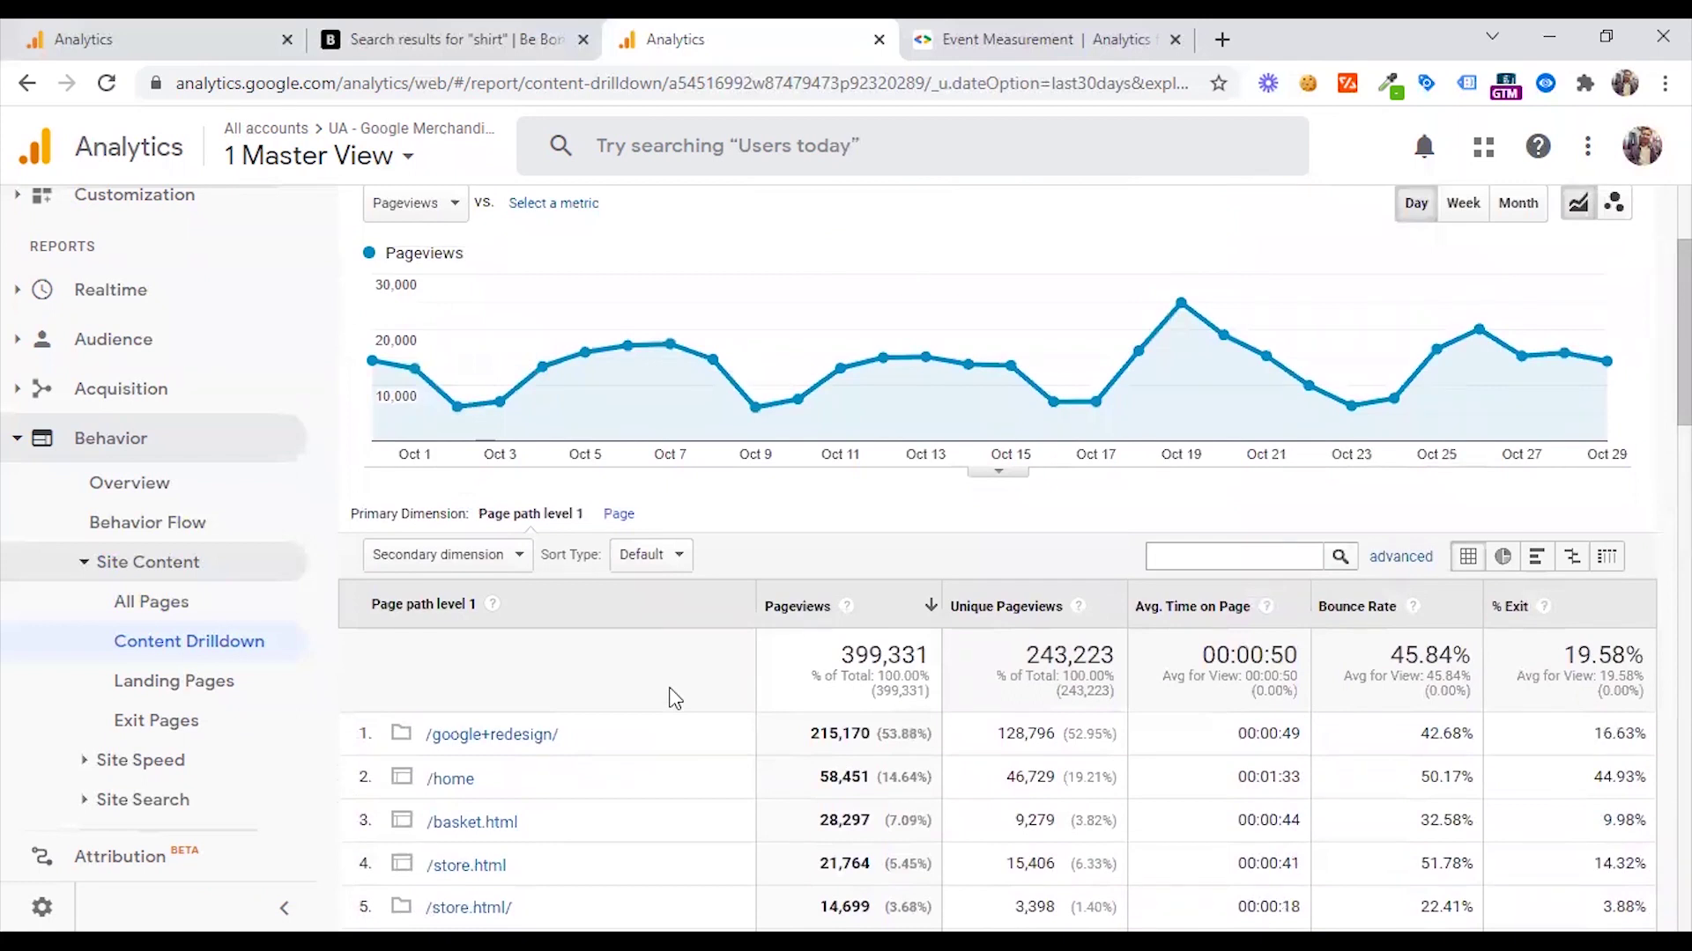
{"action": "scroll", "coordinate": [585, 736], "scroll_direction": "down", "scroll_amount": 2}
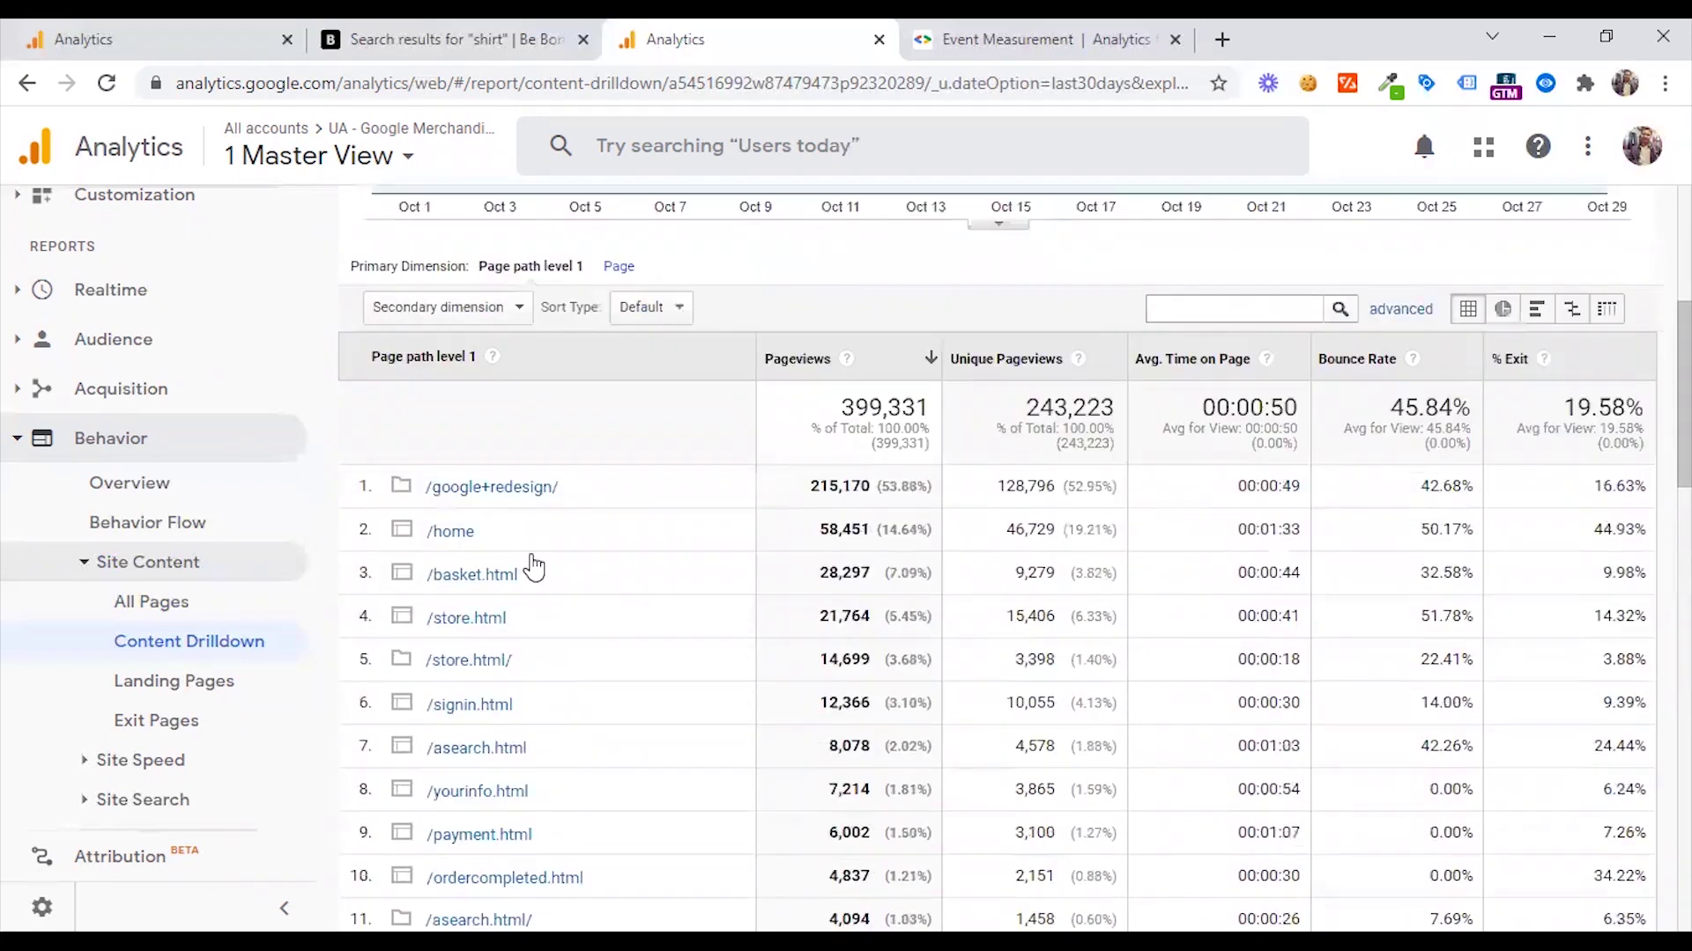
{"action": "scroll", "coordinate": [669, 563], "scroll_direction": "down", "scroll_amount": 1}
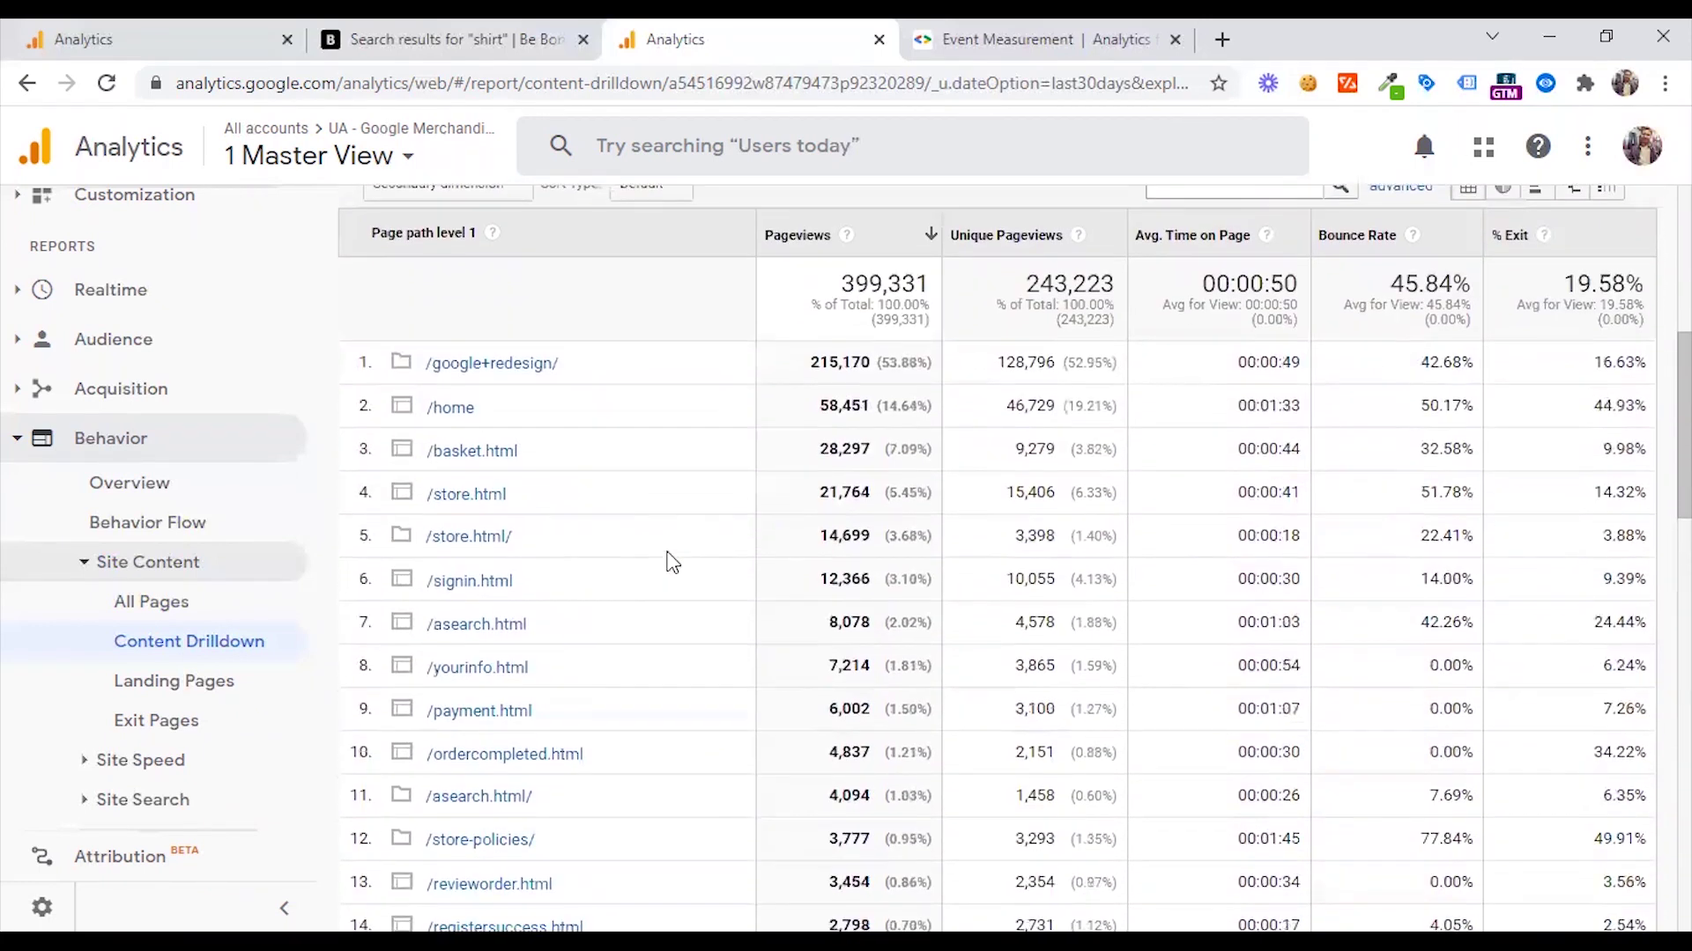
Step: View the Landing Pages report and browse the Content Grouping and Other dimension menus
{"action": "left_click", "coordinate": [226, 684]}
{"action": "scroll", "coordinate": [632, 650], "scroll_direction": "down", "scroll_amount": 2}
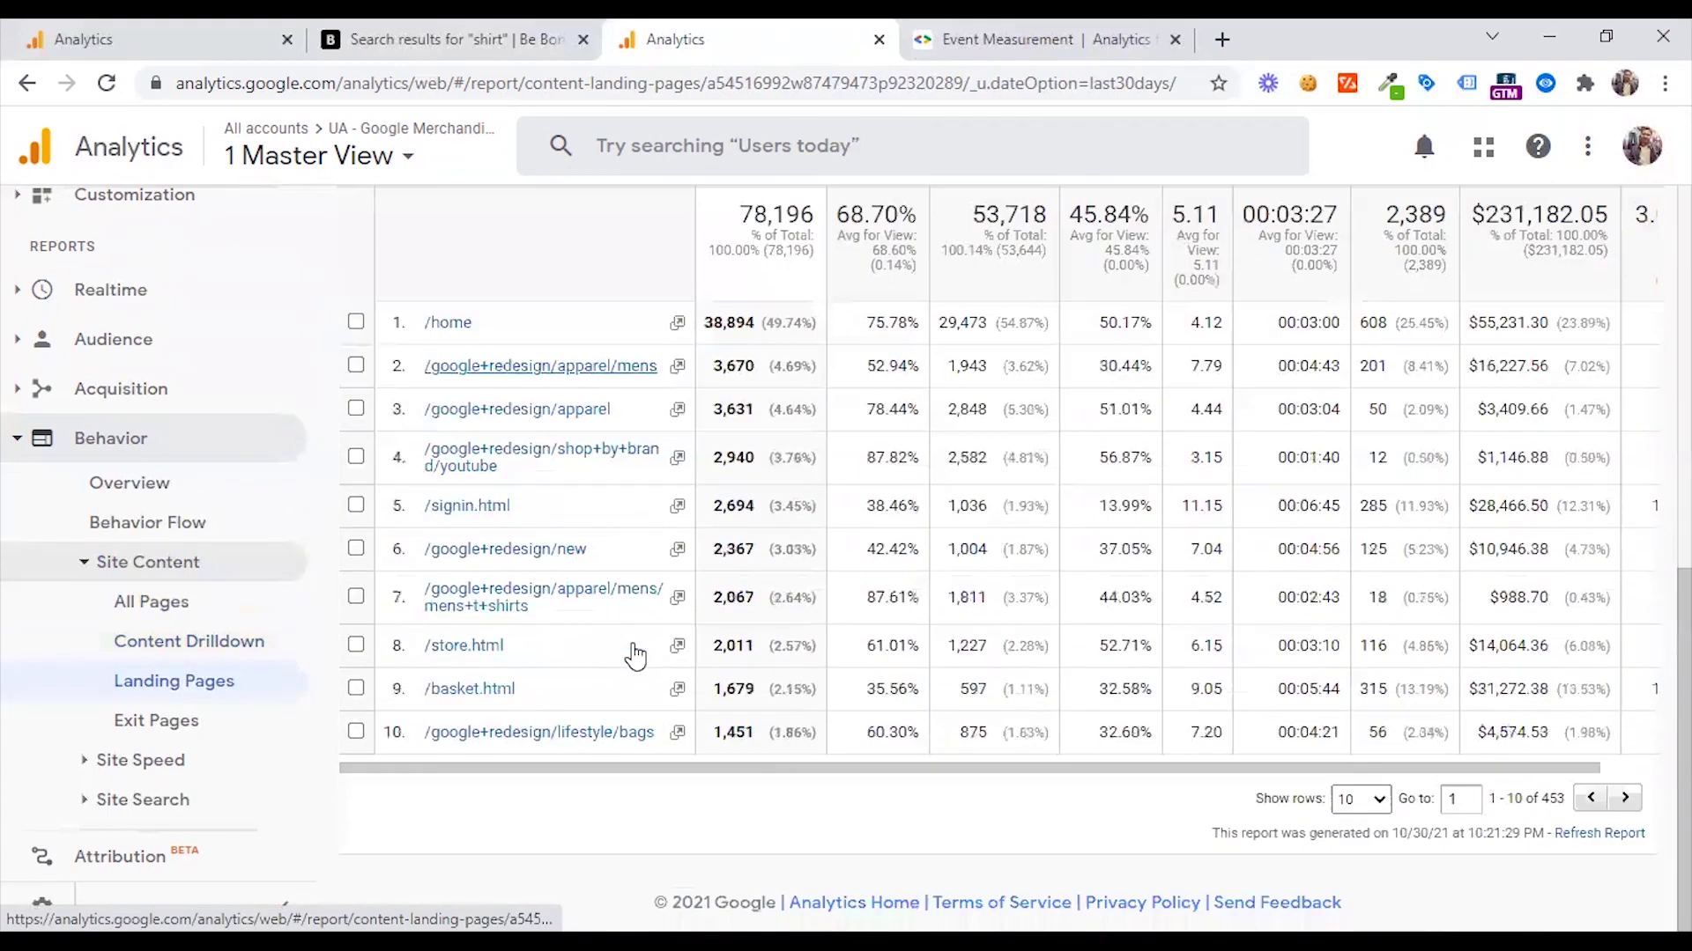
{"action": "scroll", "coordinate": [632, 651], "scroll_direction": "up", "scroll_amount": 2}
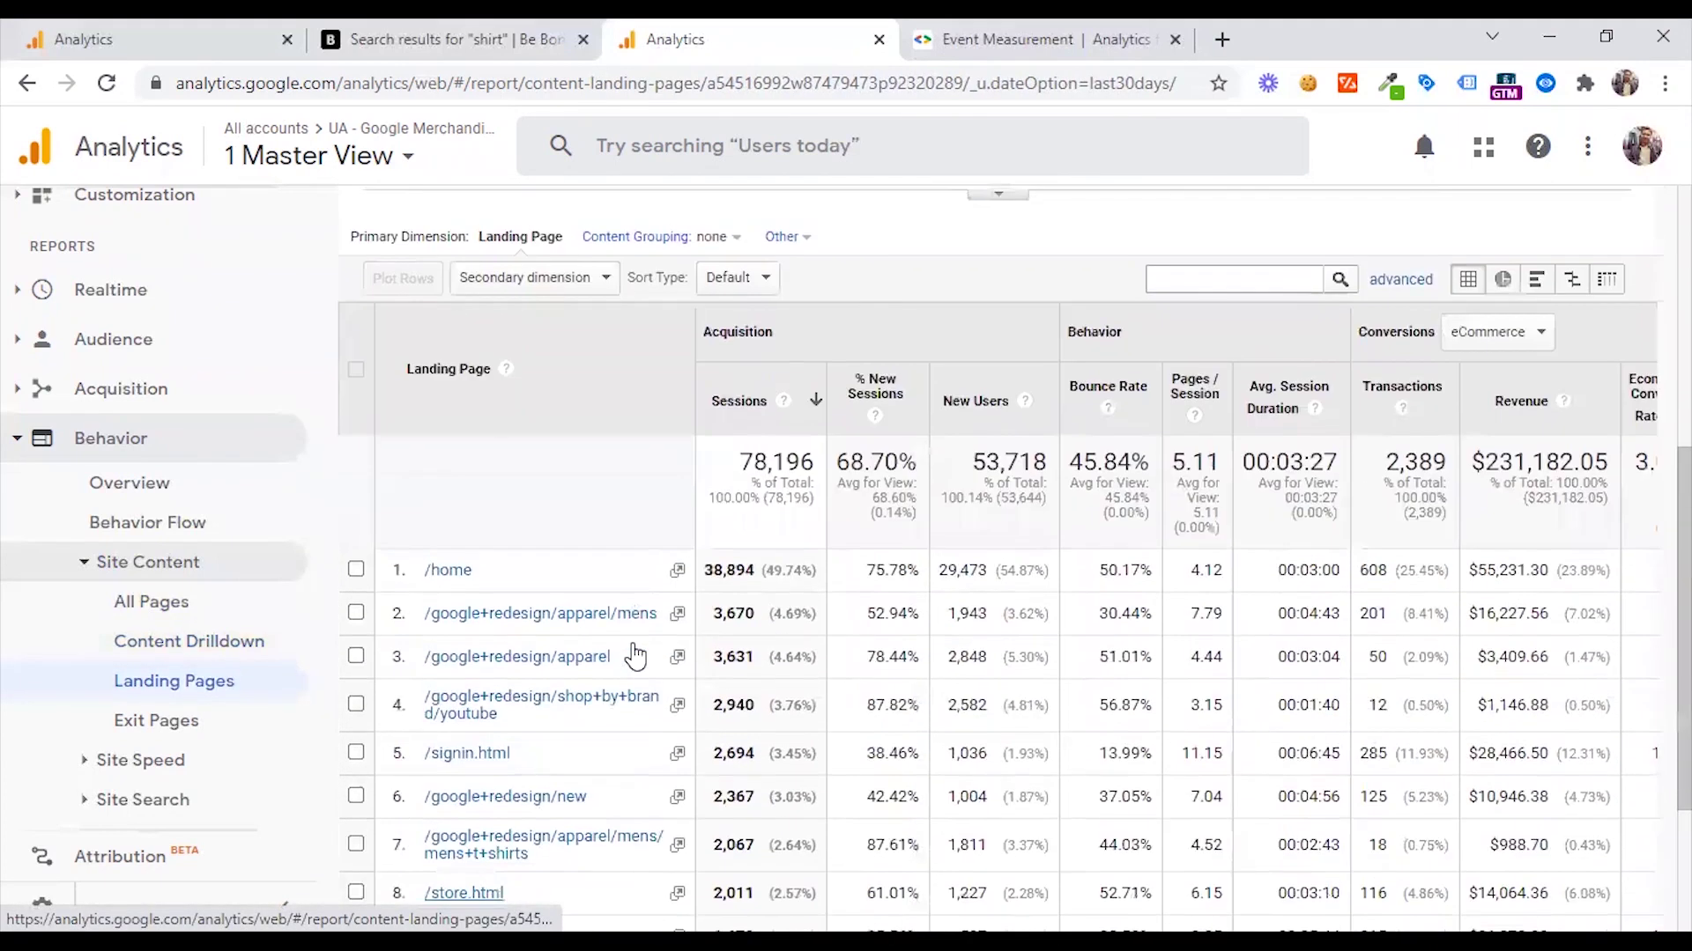
{"action": "scroll", "coordinate": [631, 652], "scroll_direction": "up", "scroll_amount": 2}
{"action": "left_click", "coordinate": [696, 485]}
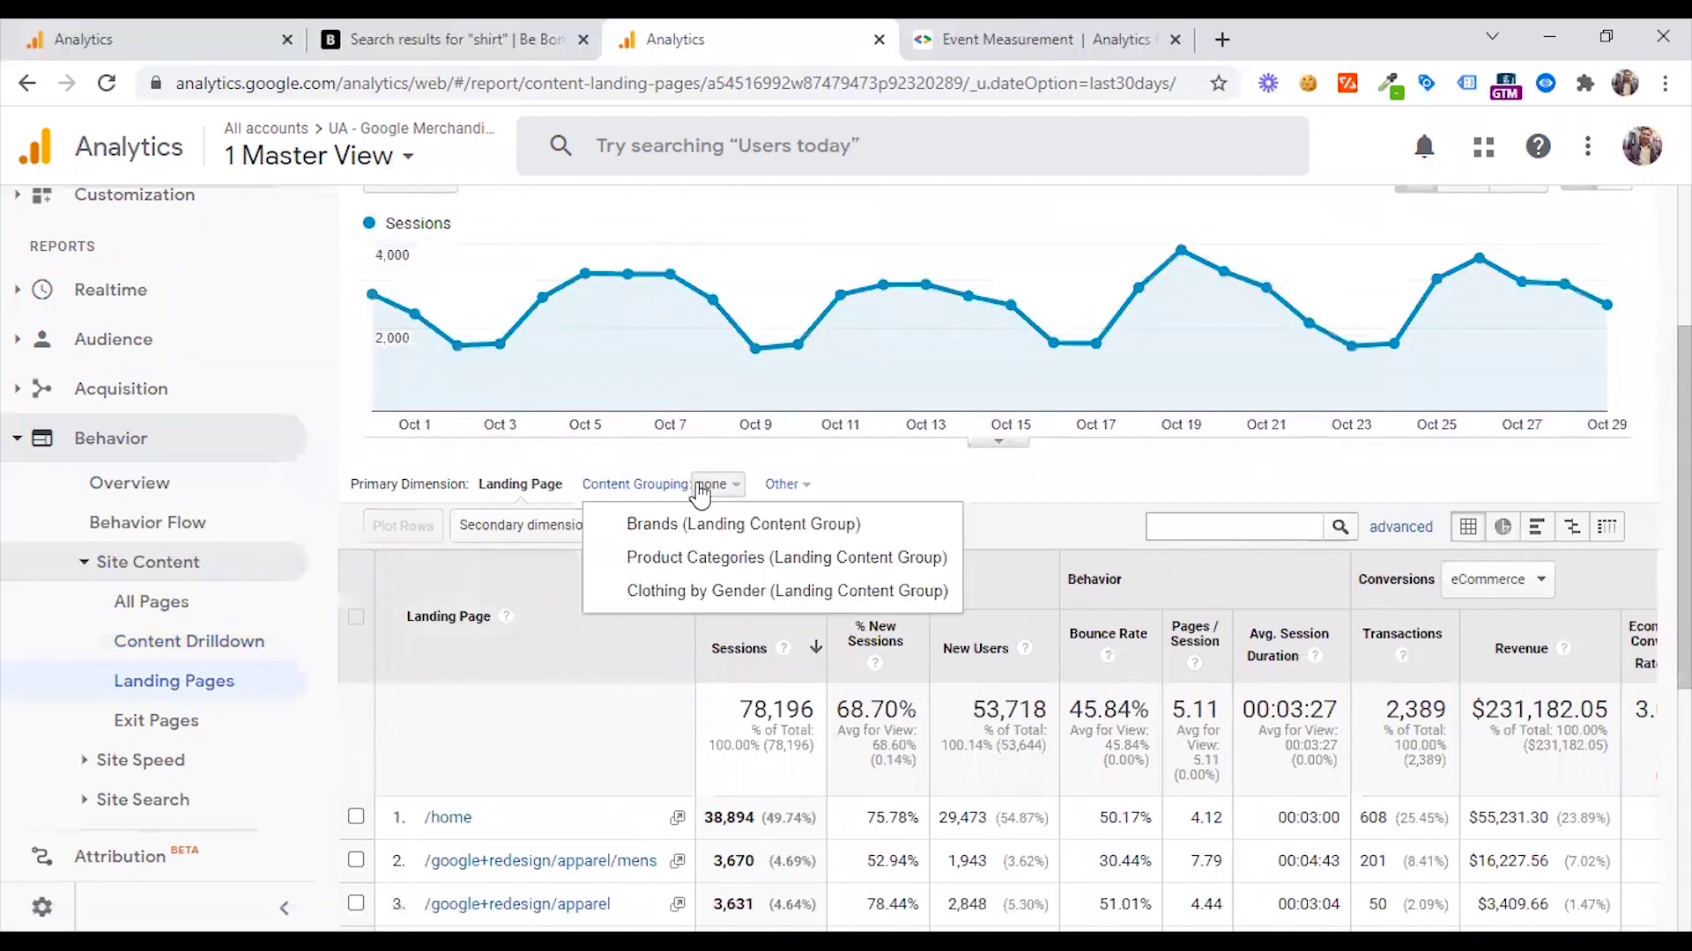
{"action": "left_click", "coordinate": [1035, 468]}
{"action": "left_click", "coordinate": [806, 484]}
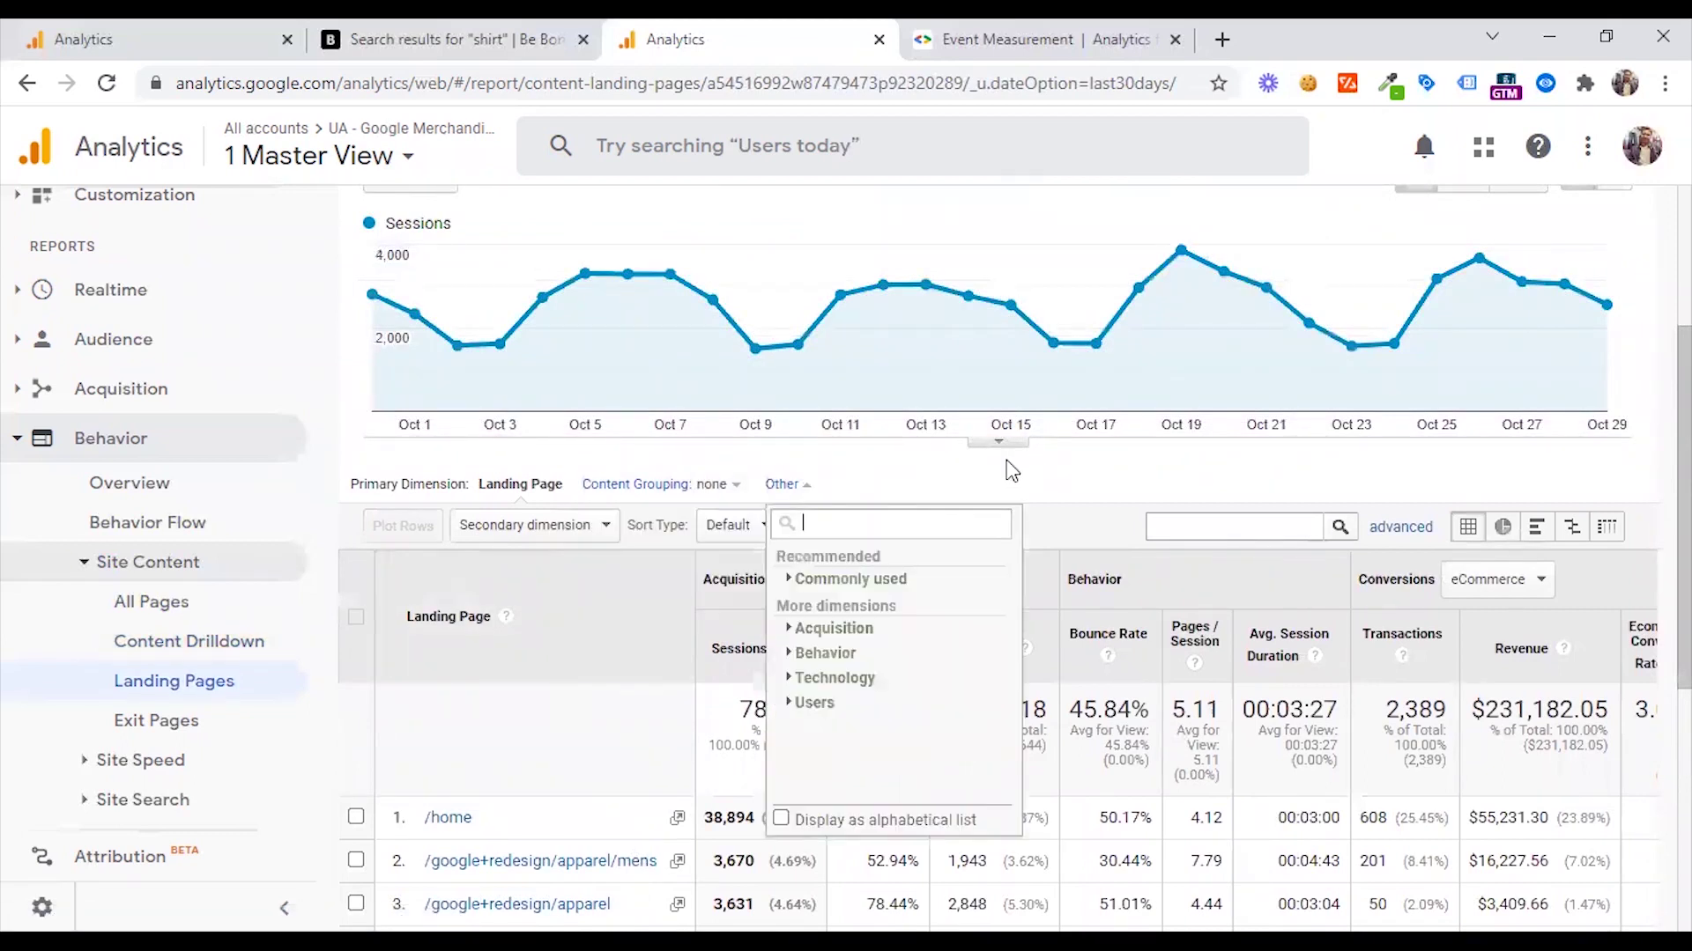
{"action": "left_click", "coordinate": [1009, 465]}
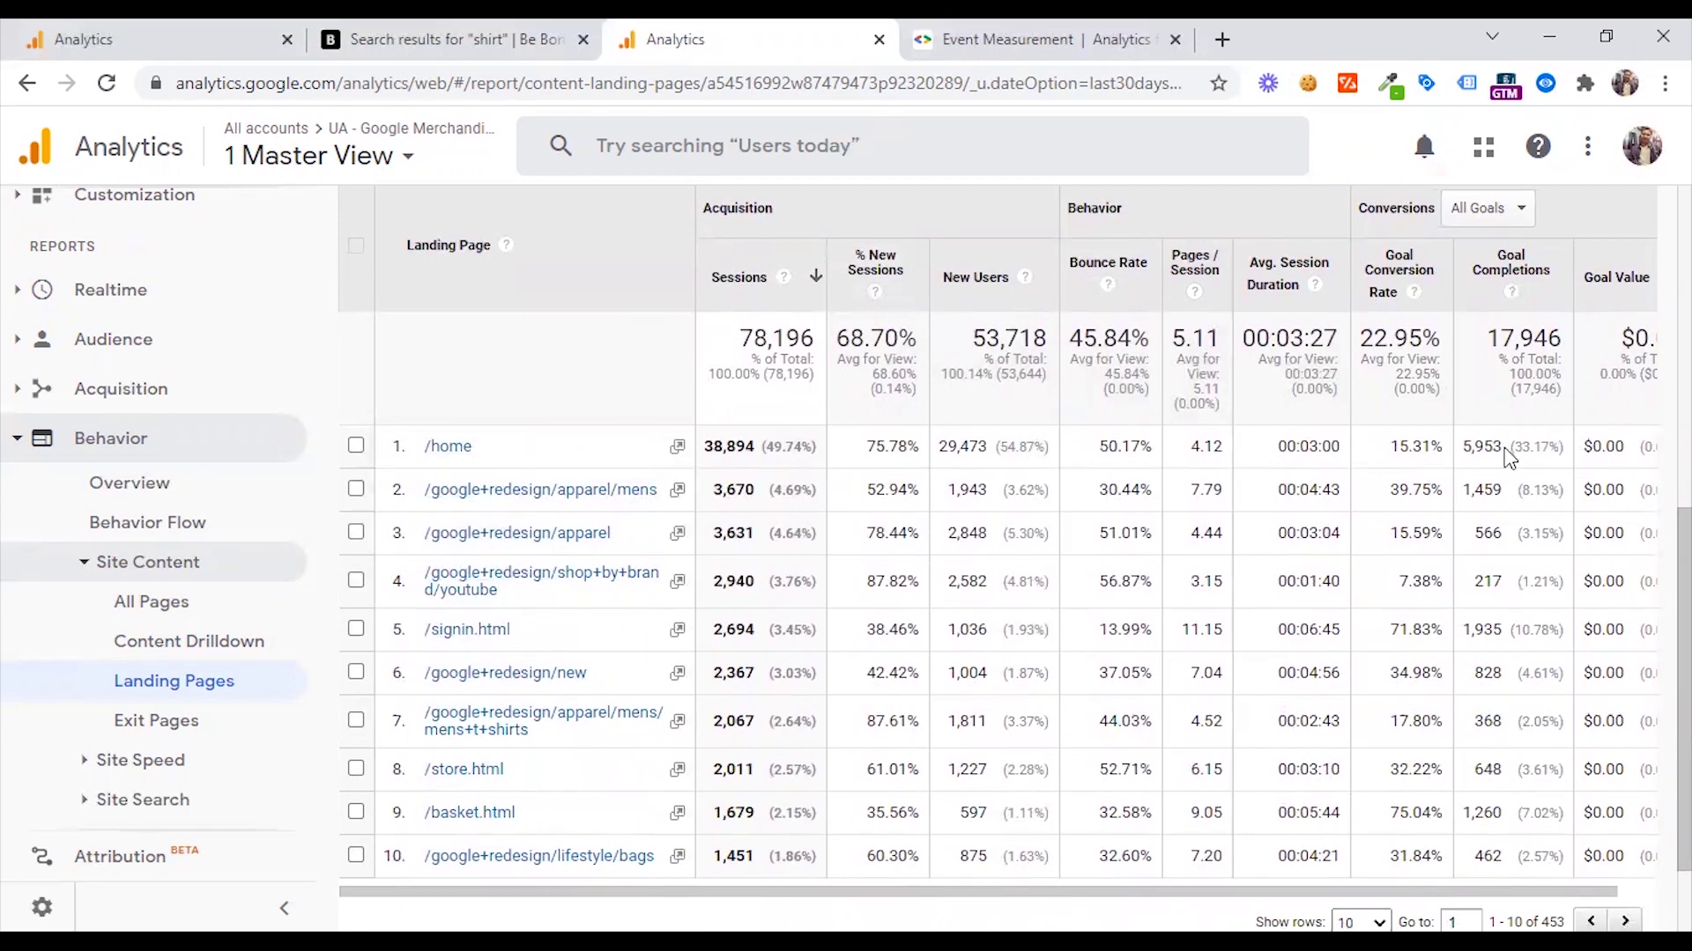
Step: Show conversions for Goal 1: Purchase Completed, then revisit Content Drilldown and All Pages
{"action": "left_click", "coordinate": [1491, 212]}
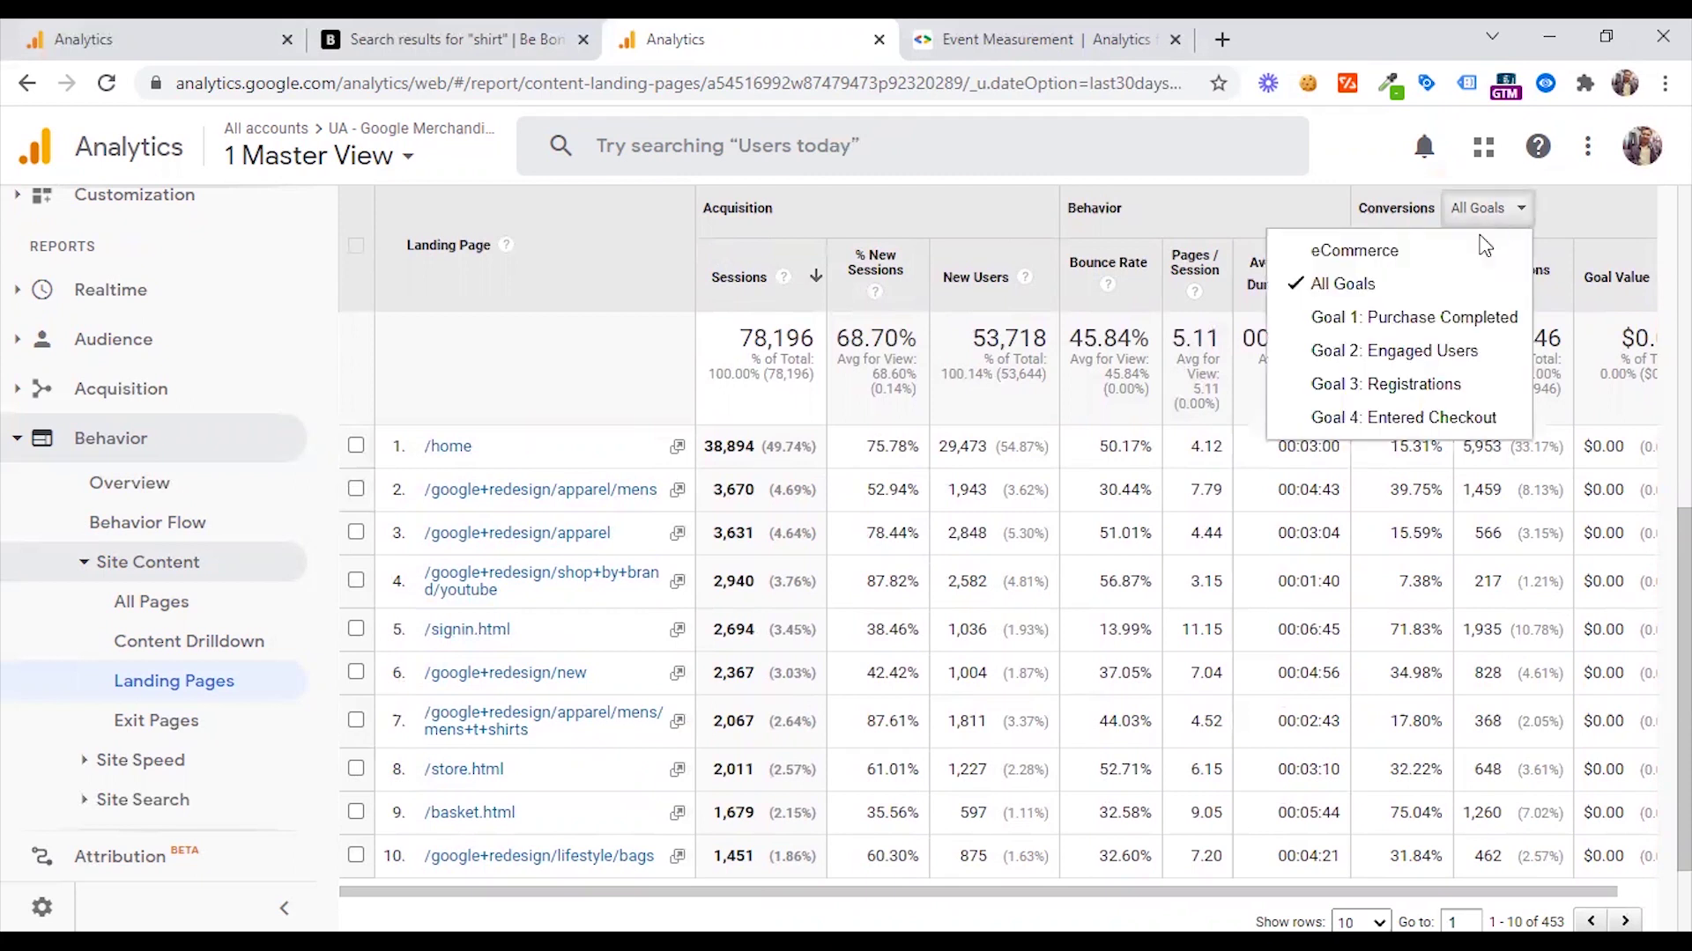
{"action": "left_click", "coordinate": [1411, 326]}
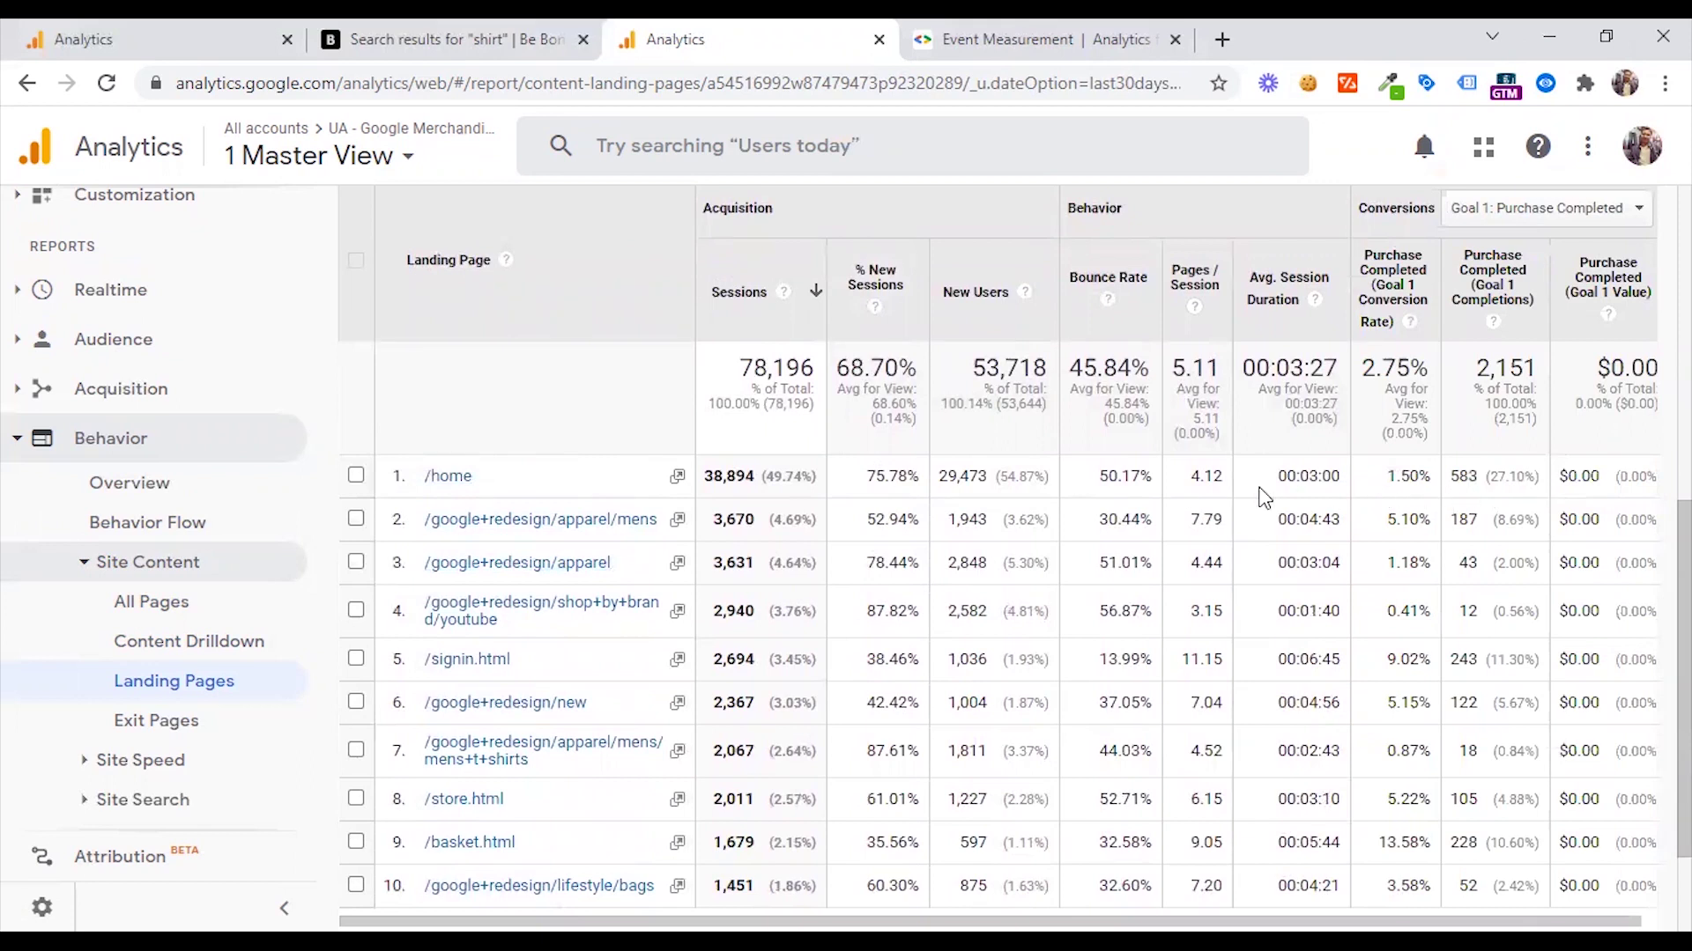
{"action": "left_click", "coordinate": [189, 641]}
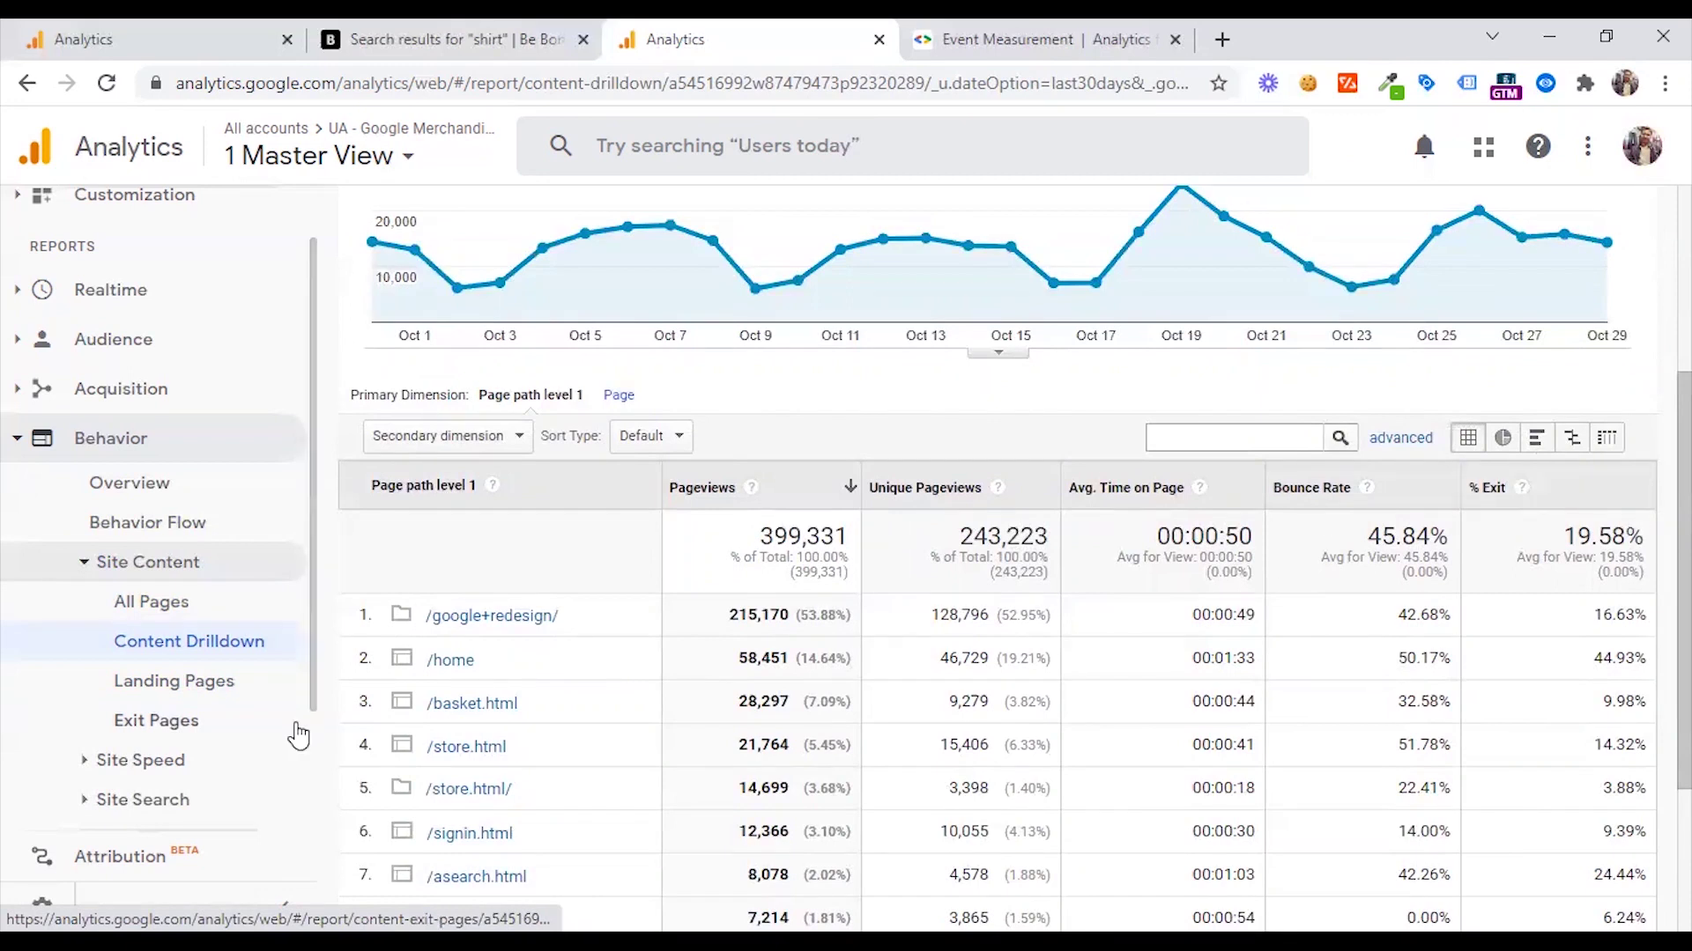
{"action": "left_click", "coordinate": [207, 606]}
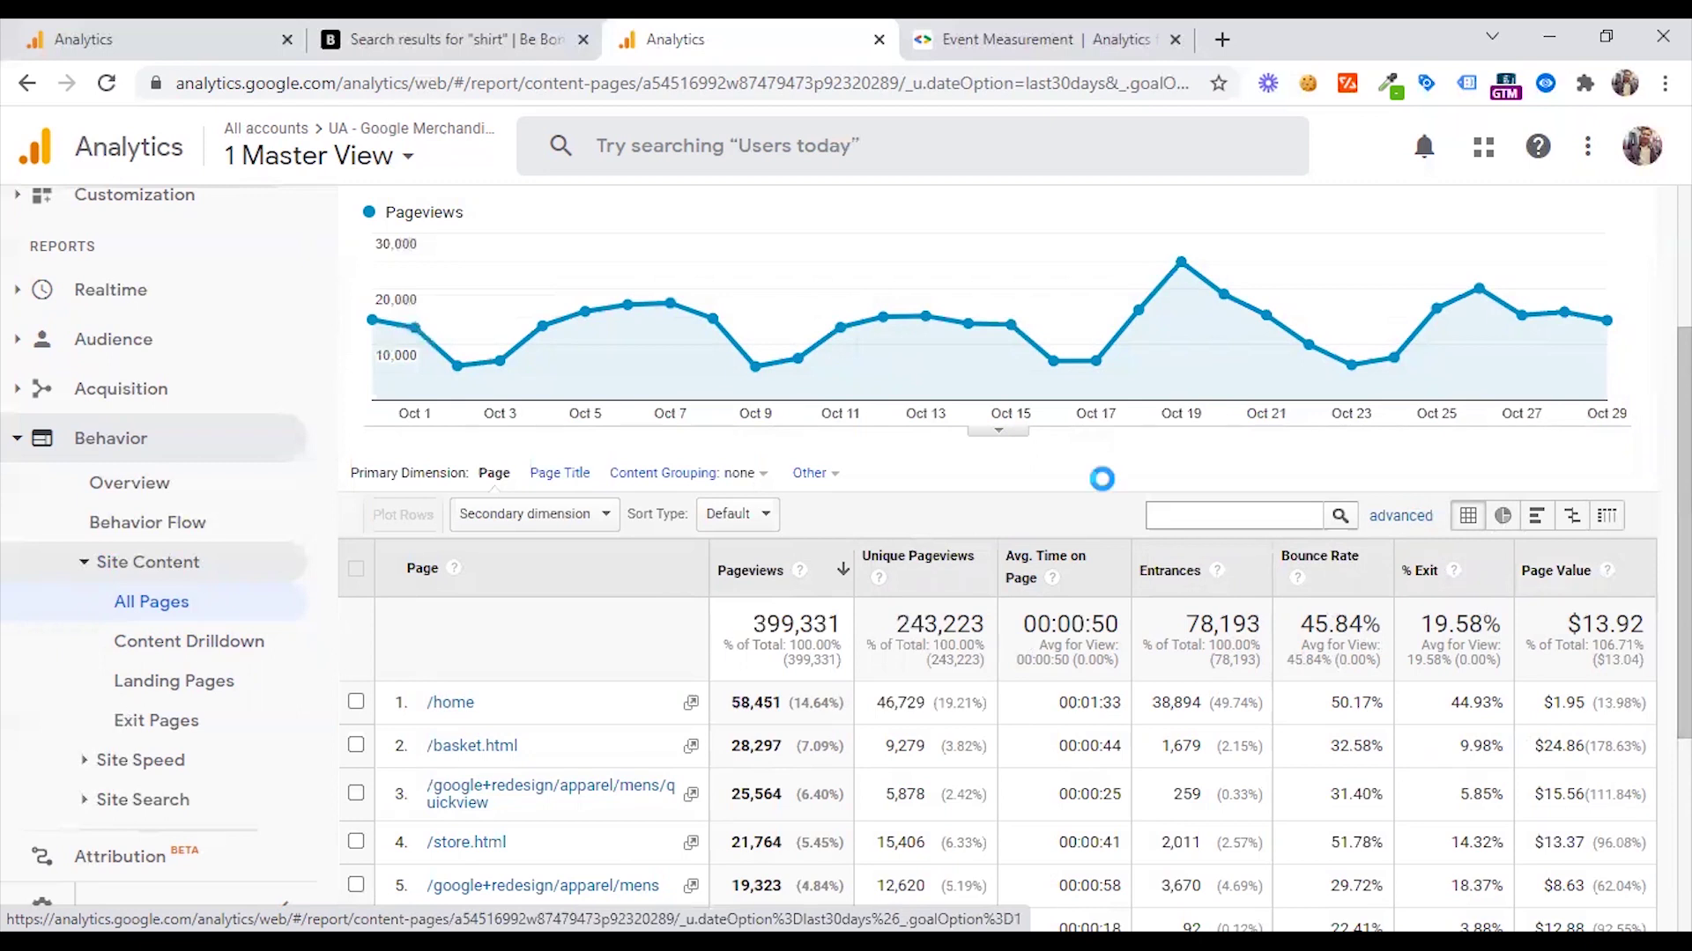
{"action": "scroll", "coordinate": [1164, 655], "scroll_direction": "down", "scroll_amount": 2}
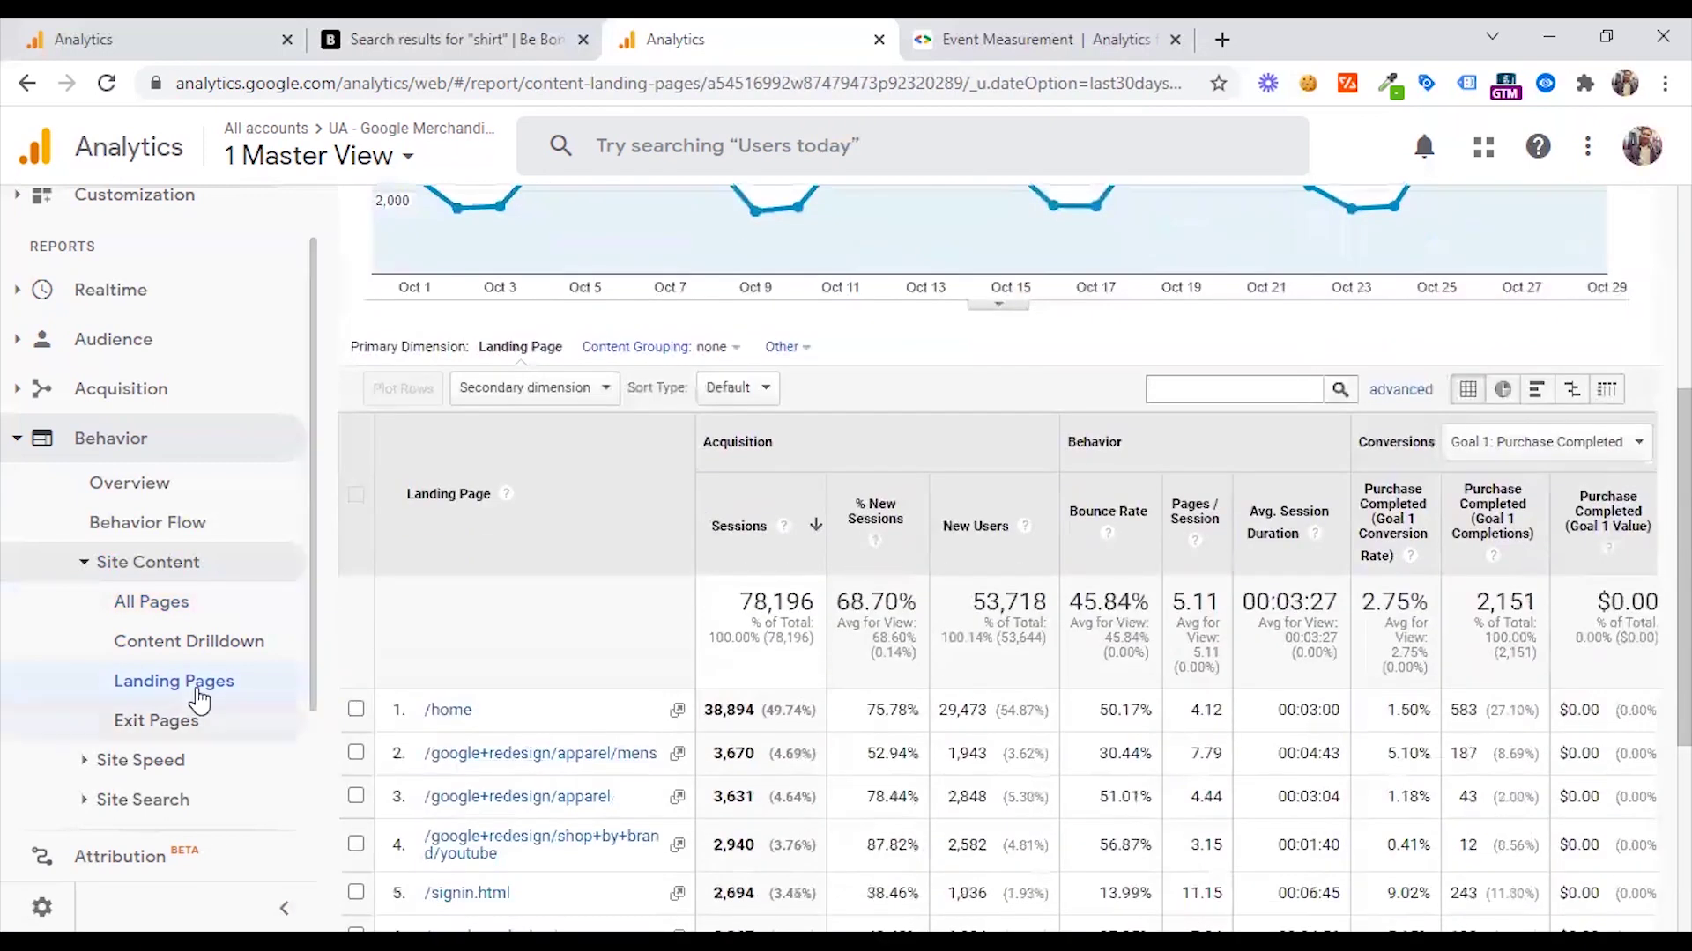
{"action": "scroll", "coordinate": [1335, 536], "scroll_direction": "down", "scroll_amount": 2}
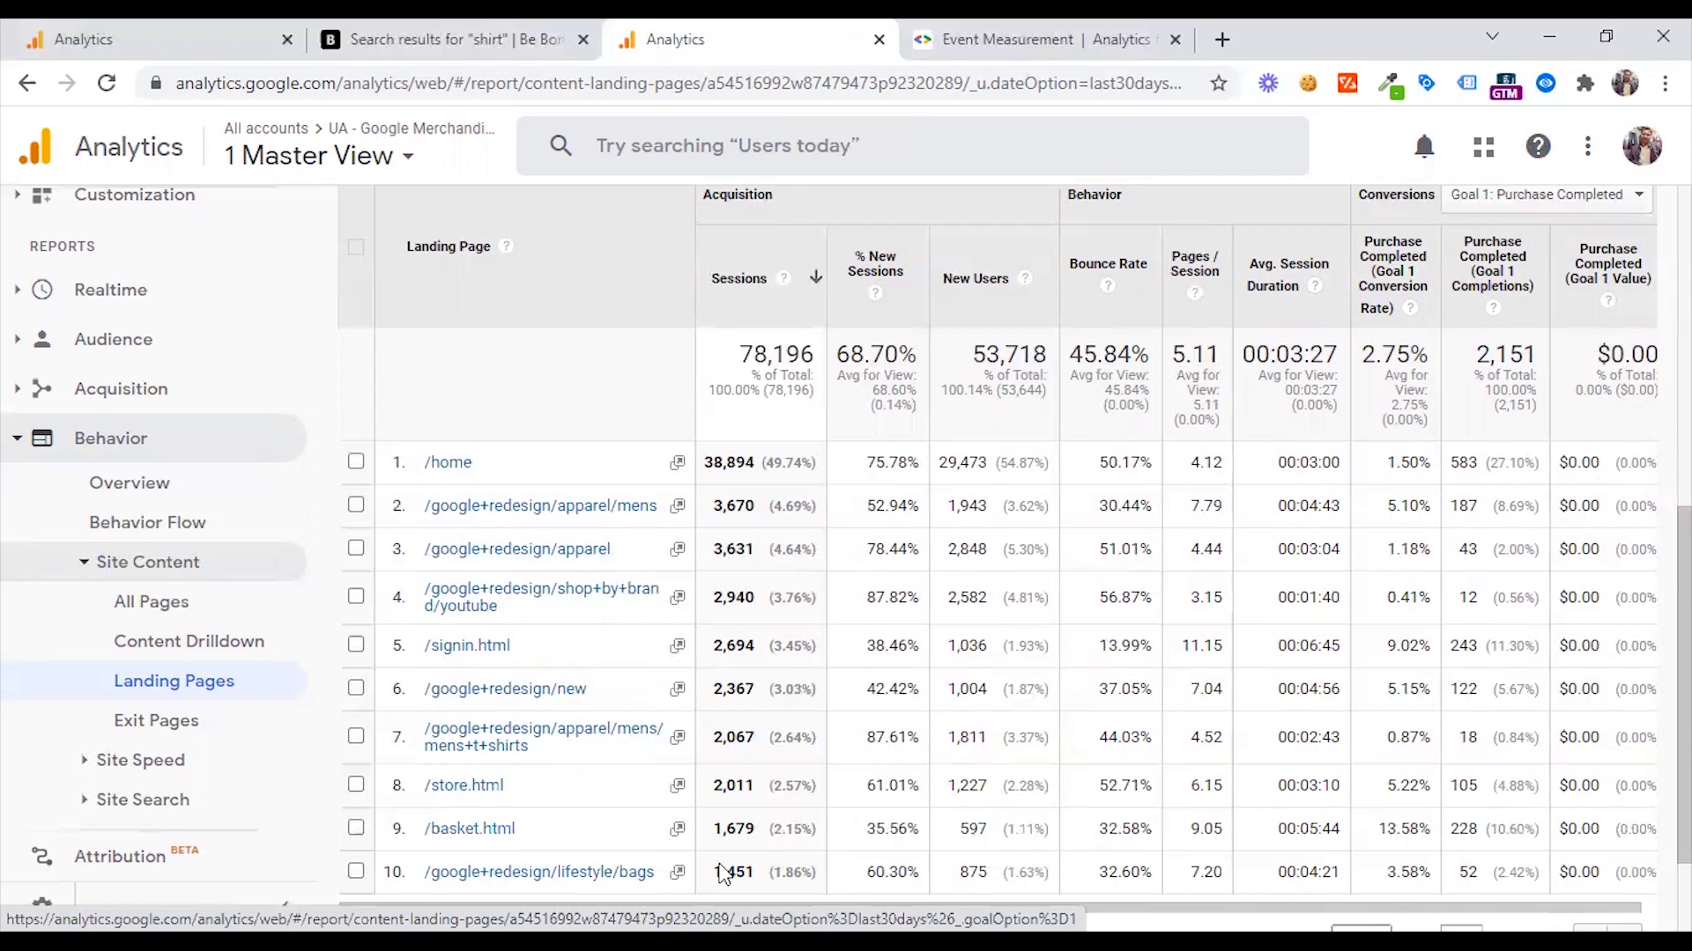
Step: View the Exit Pages report, then expand the Site Speed section
{"action": "left_click", "coordinate": [245, 723]}
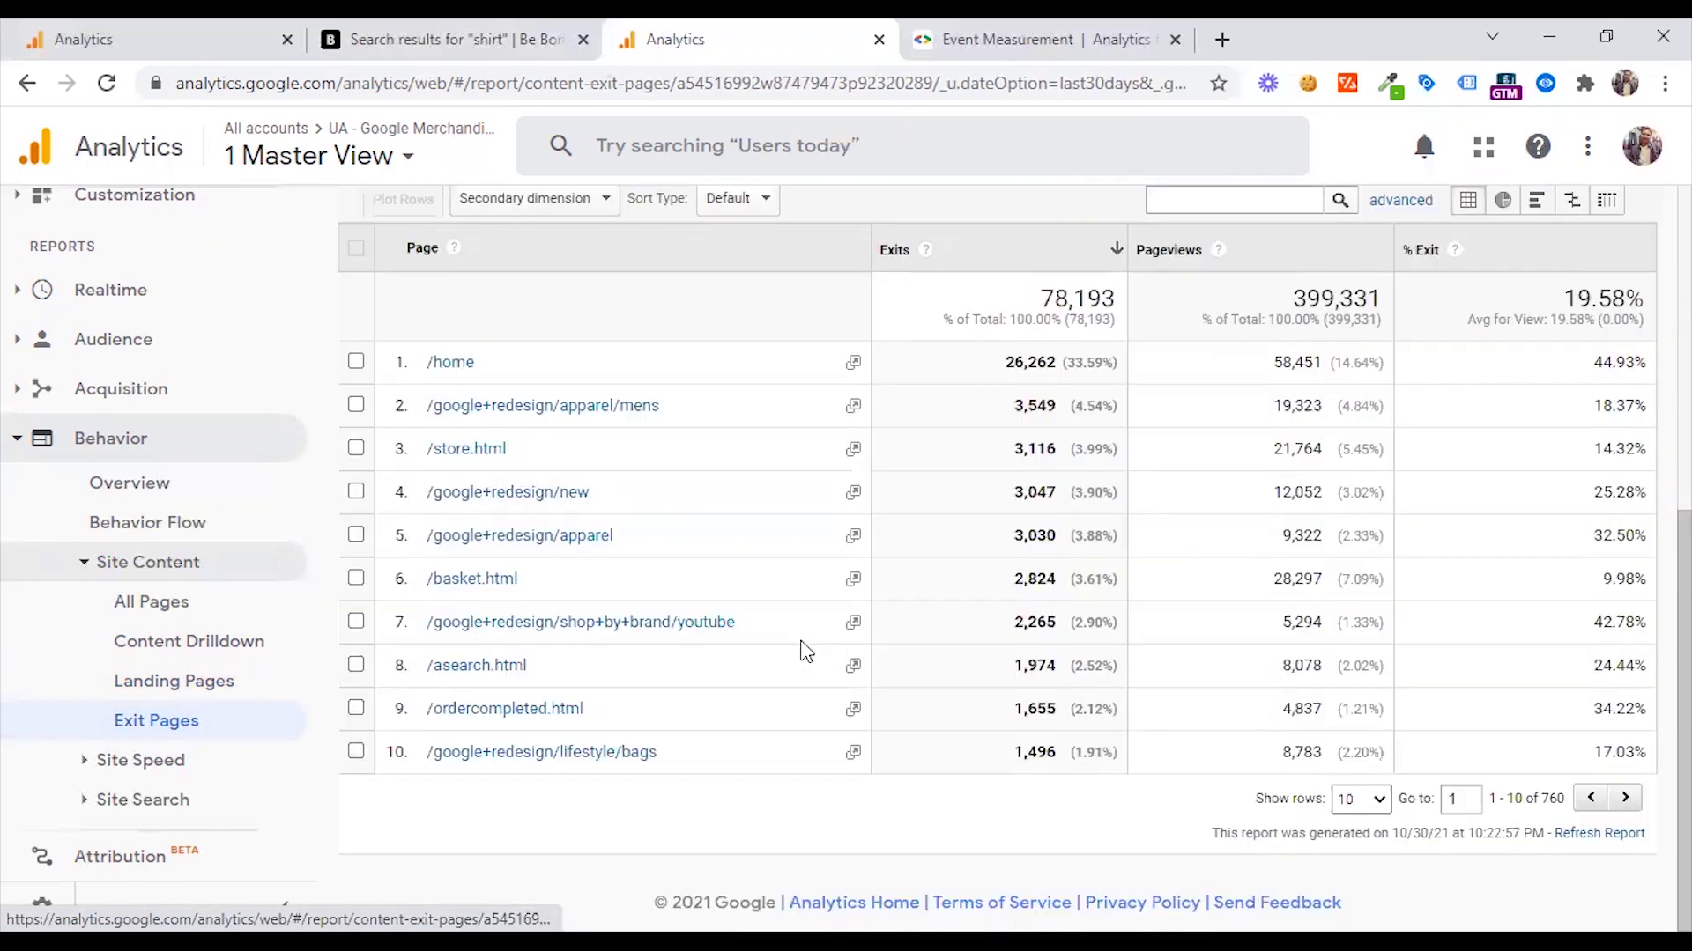
{"action": "scroll", "coordinate": [819, 637], "scroll_direction": "down", "scroll_amount": 2}
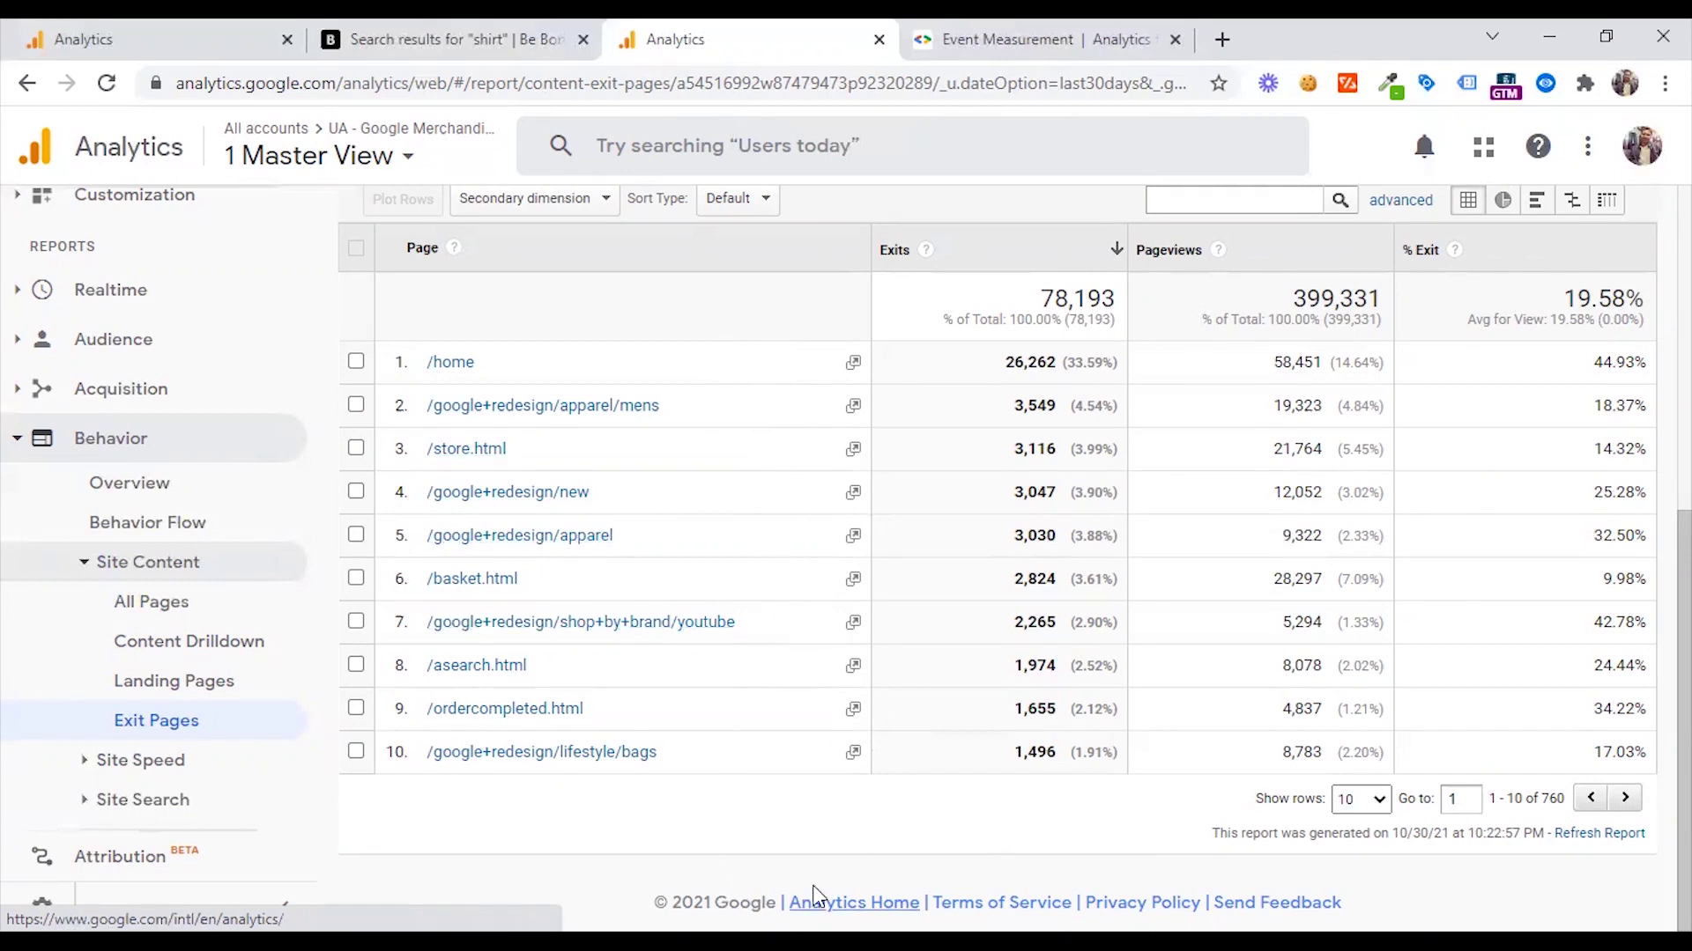
{"action": "left_click", "coordinate": [148, 756]}
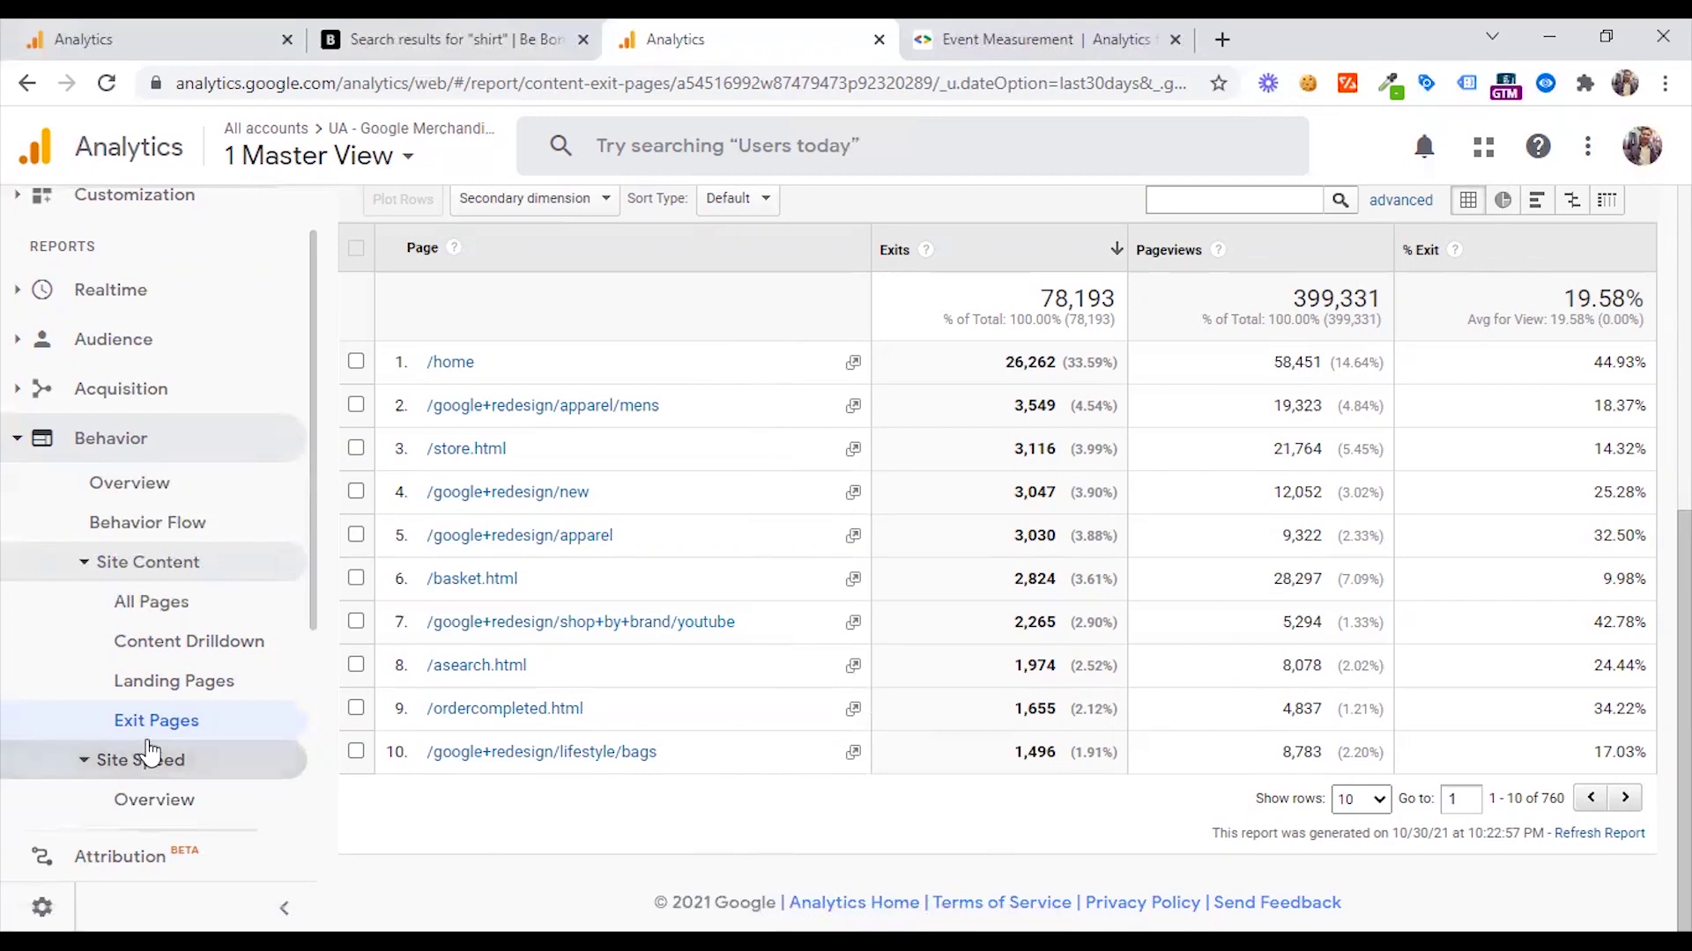
{"action": "scroll", "coordinate": [134, 688], "scroll_direction": "down", "scroll_amount": 2}
Step: View Site Speed Overview by Country and Page, then the full Page Timings report
{"action": "left_click", "coordinate": [167, 556]}
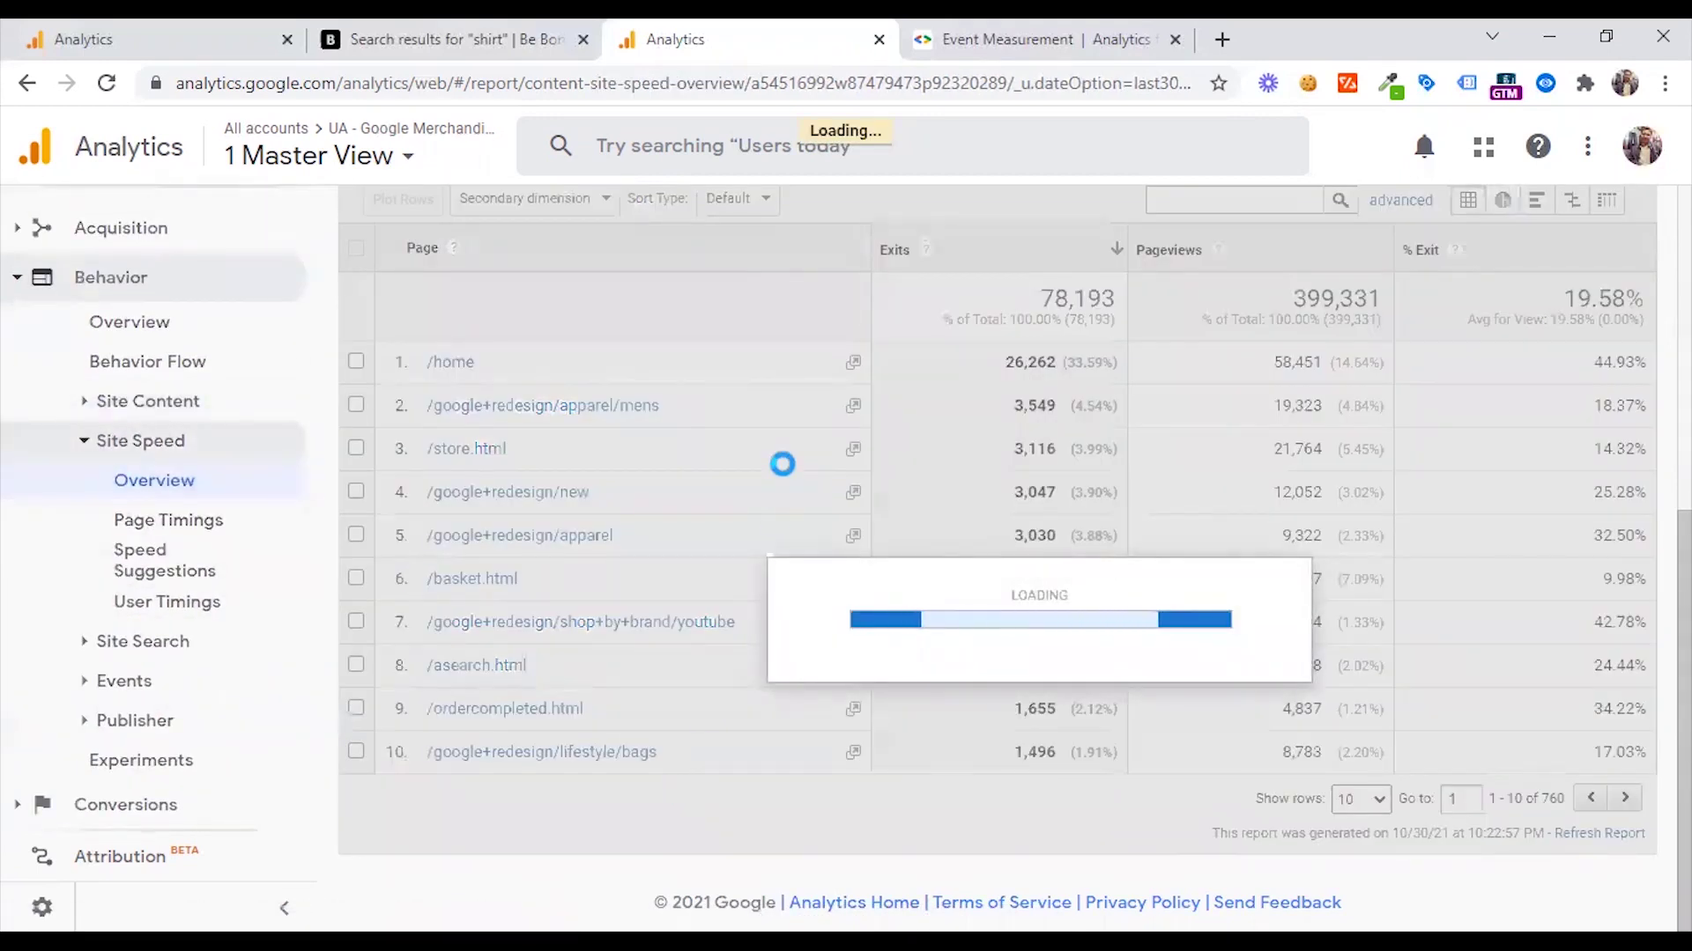
{"action": "scroll", "coordinate": [753, 569], "scroll_direction": "down", "scroll_amount": 3}
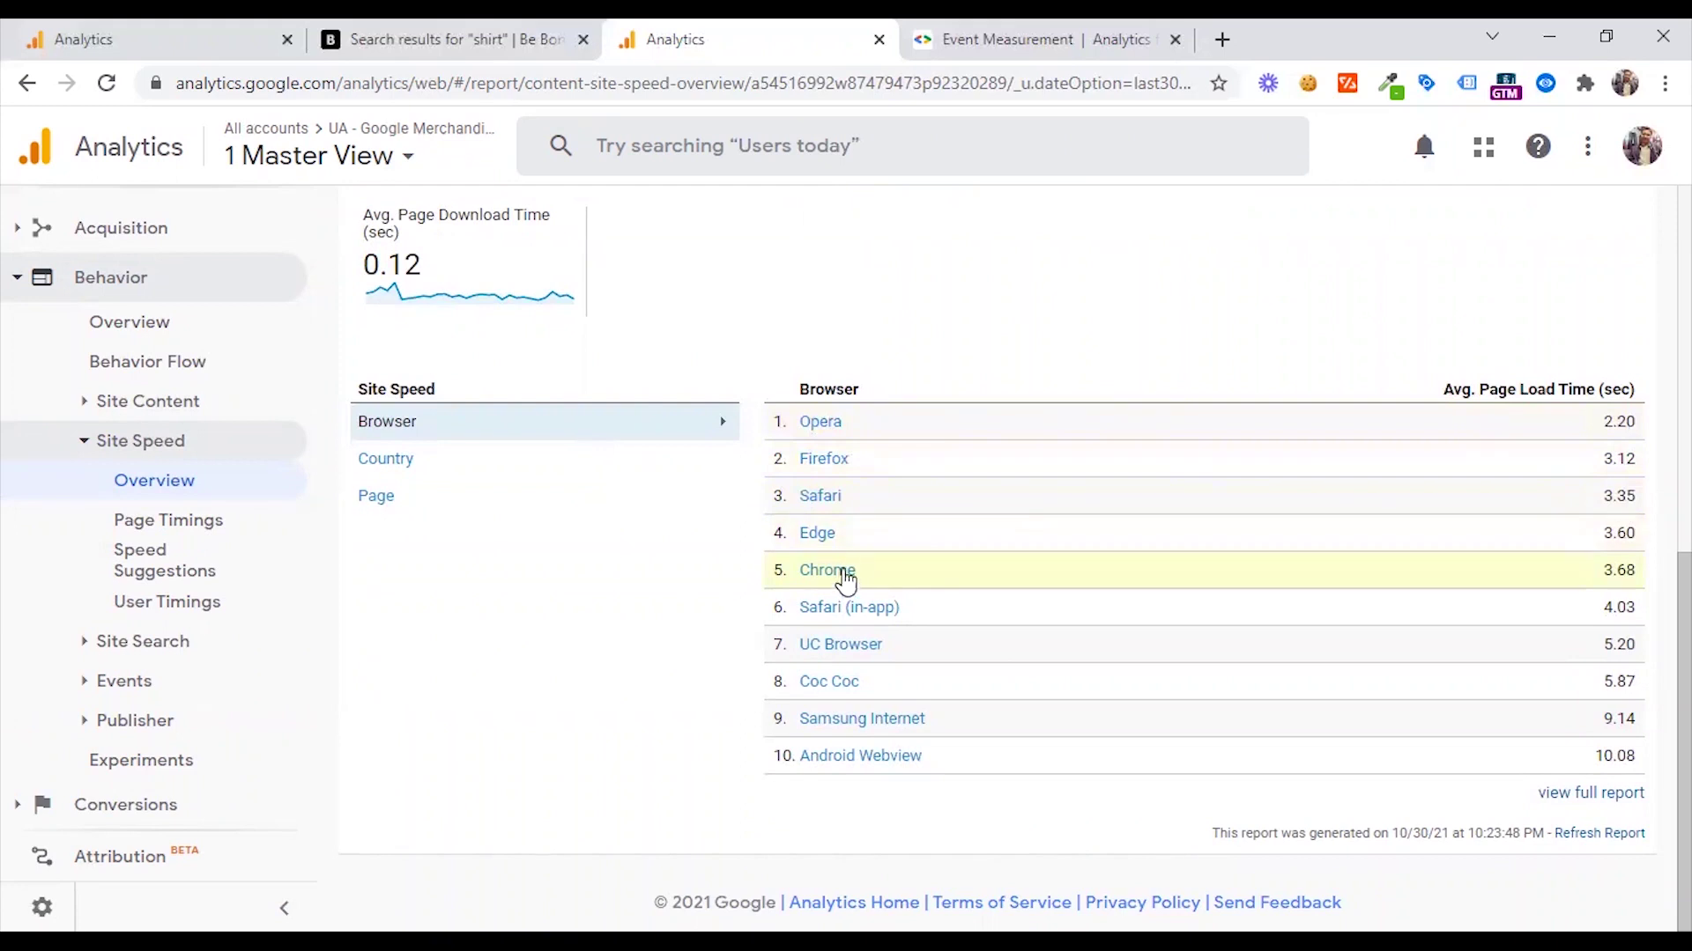
{"action": "left_click", "coordinate": [385, 459]}
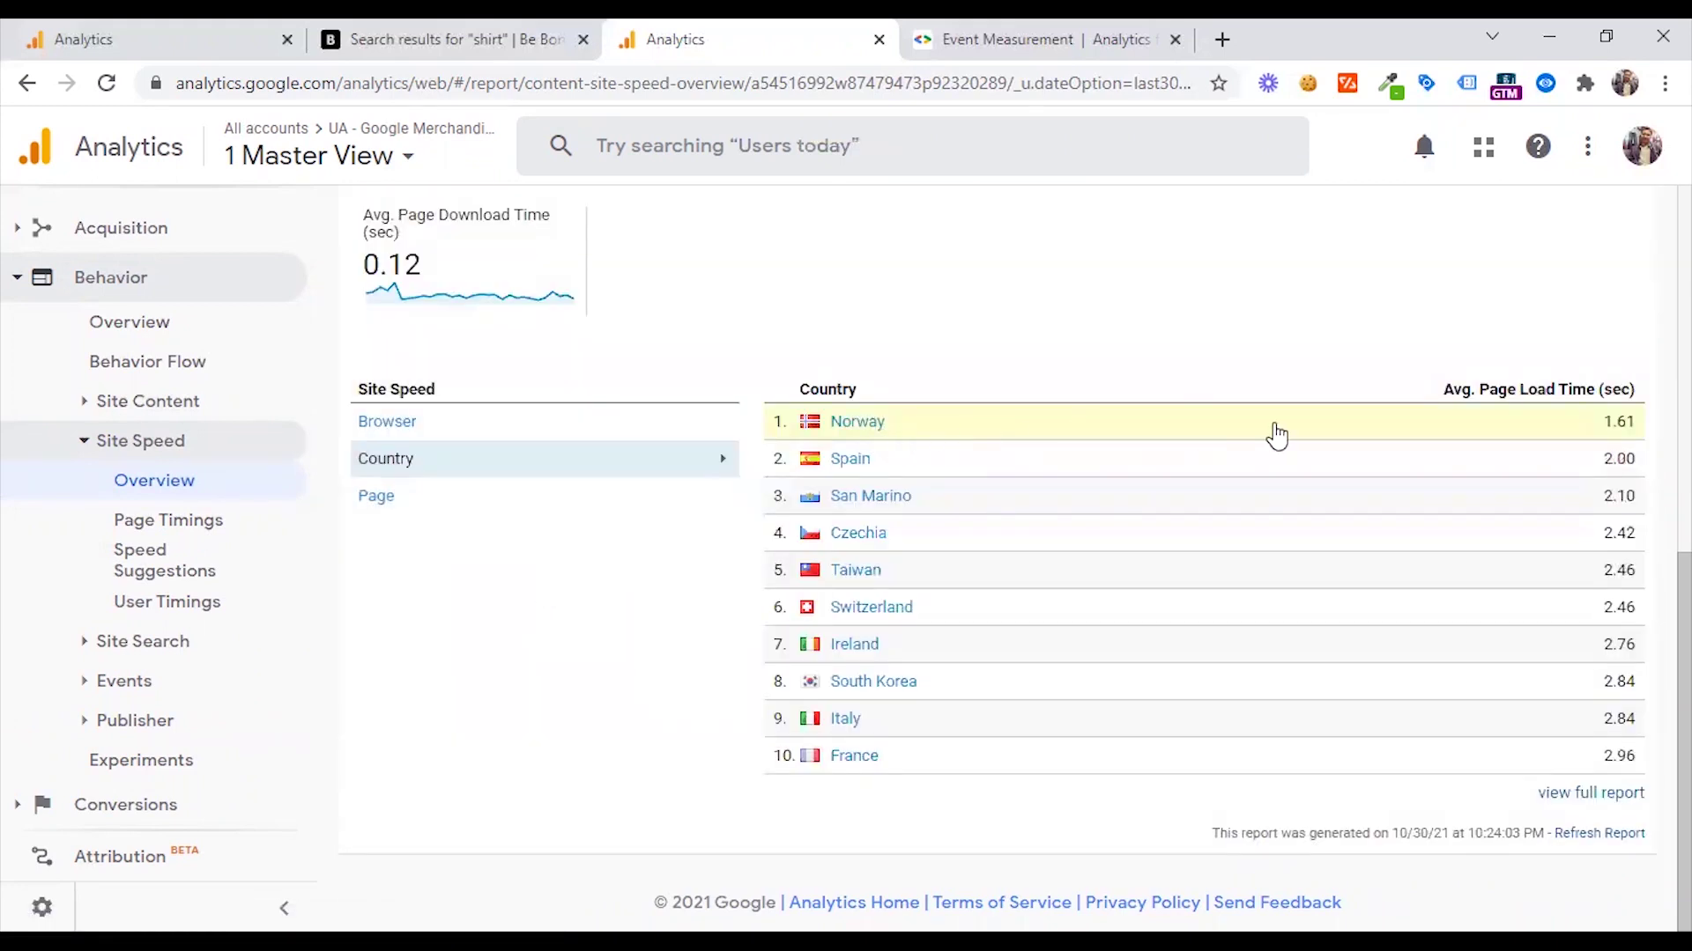
{"action": "left_click", "coordinate": [391, 498]}
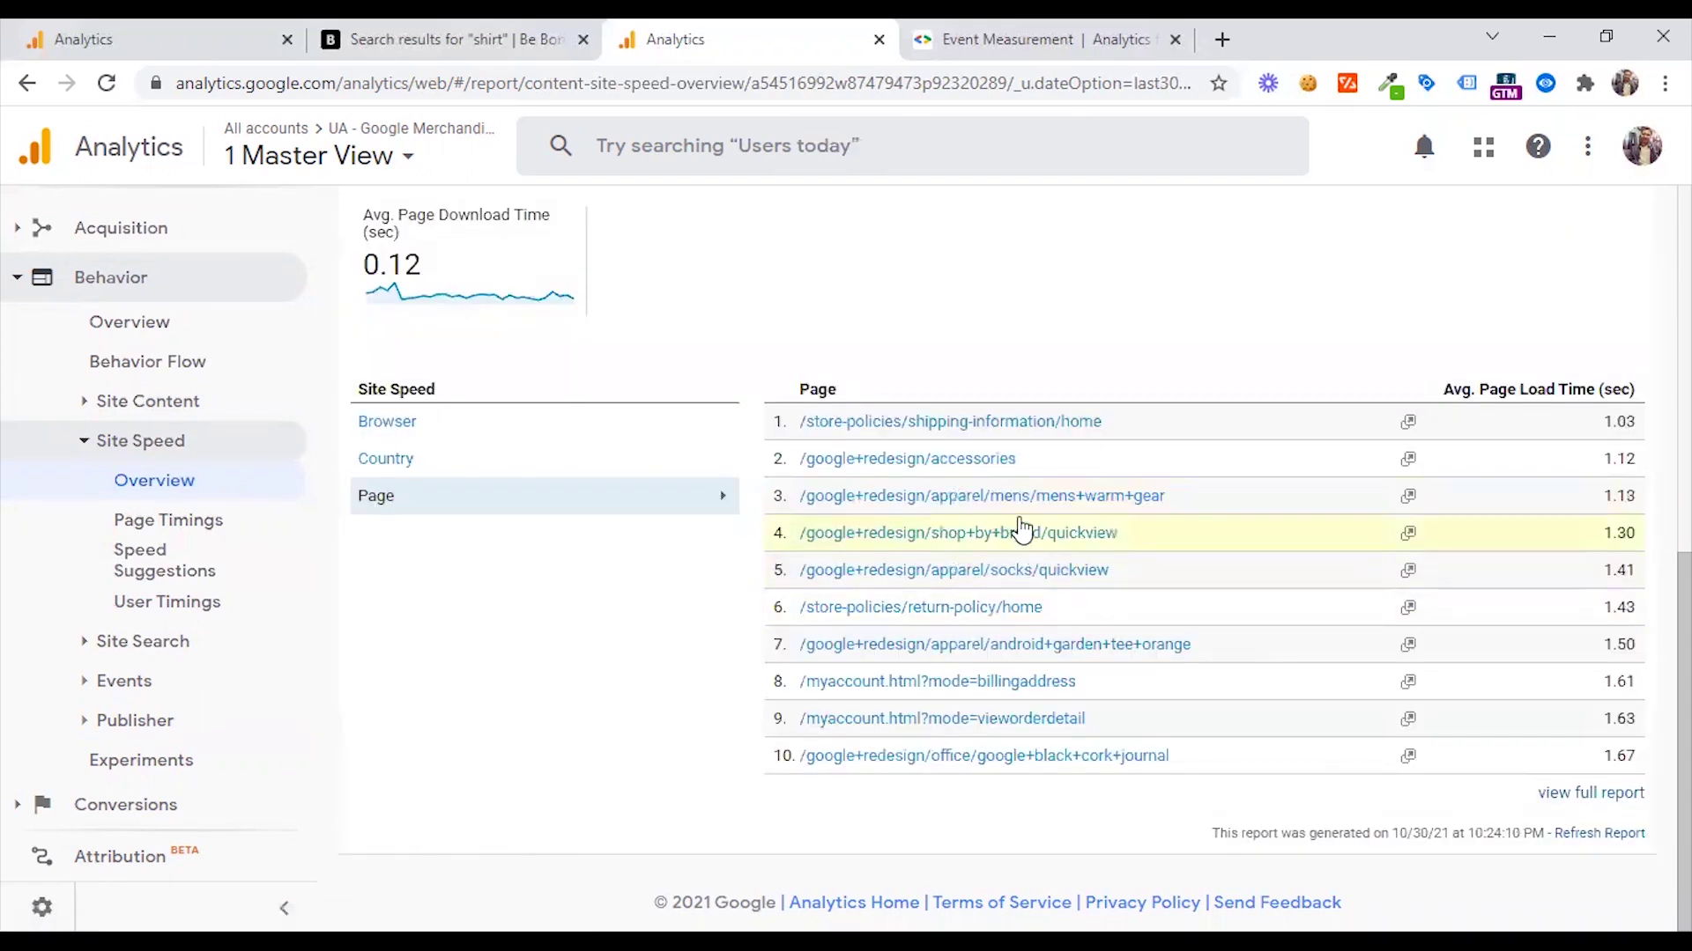
{"action": "left_click", "coordinate": [1596, 795]}
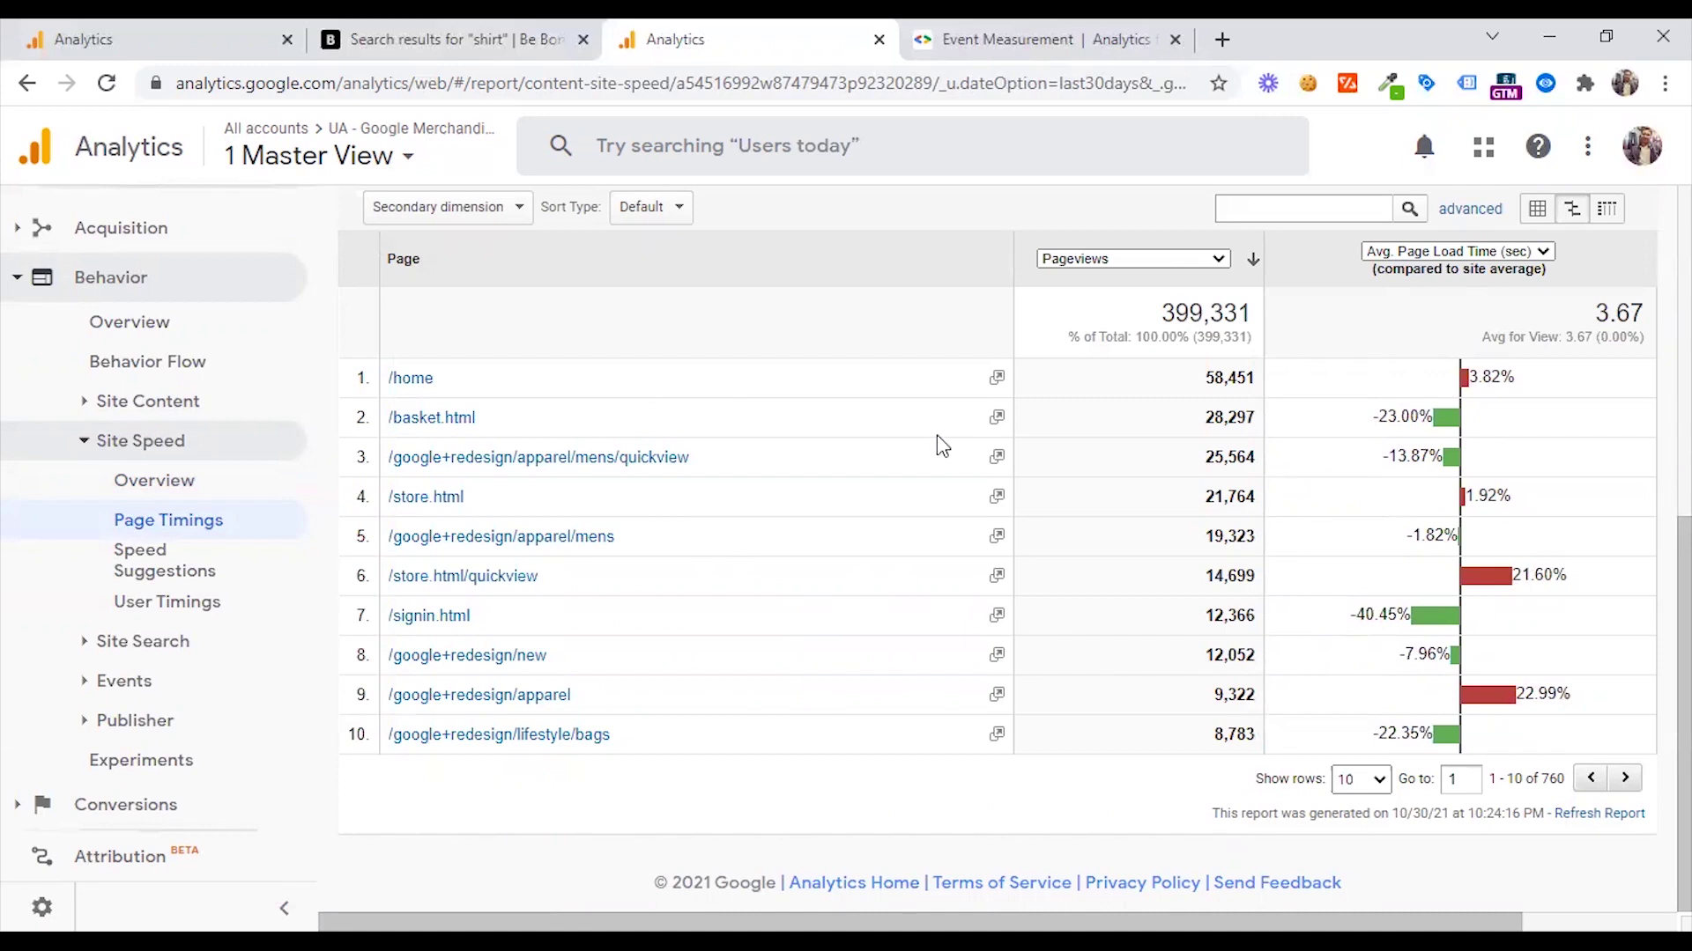
{"action": "scroll", "coordinate": [938, 435], "scroll_direction": "up", "scroll_amount": 1}
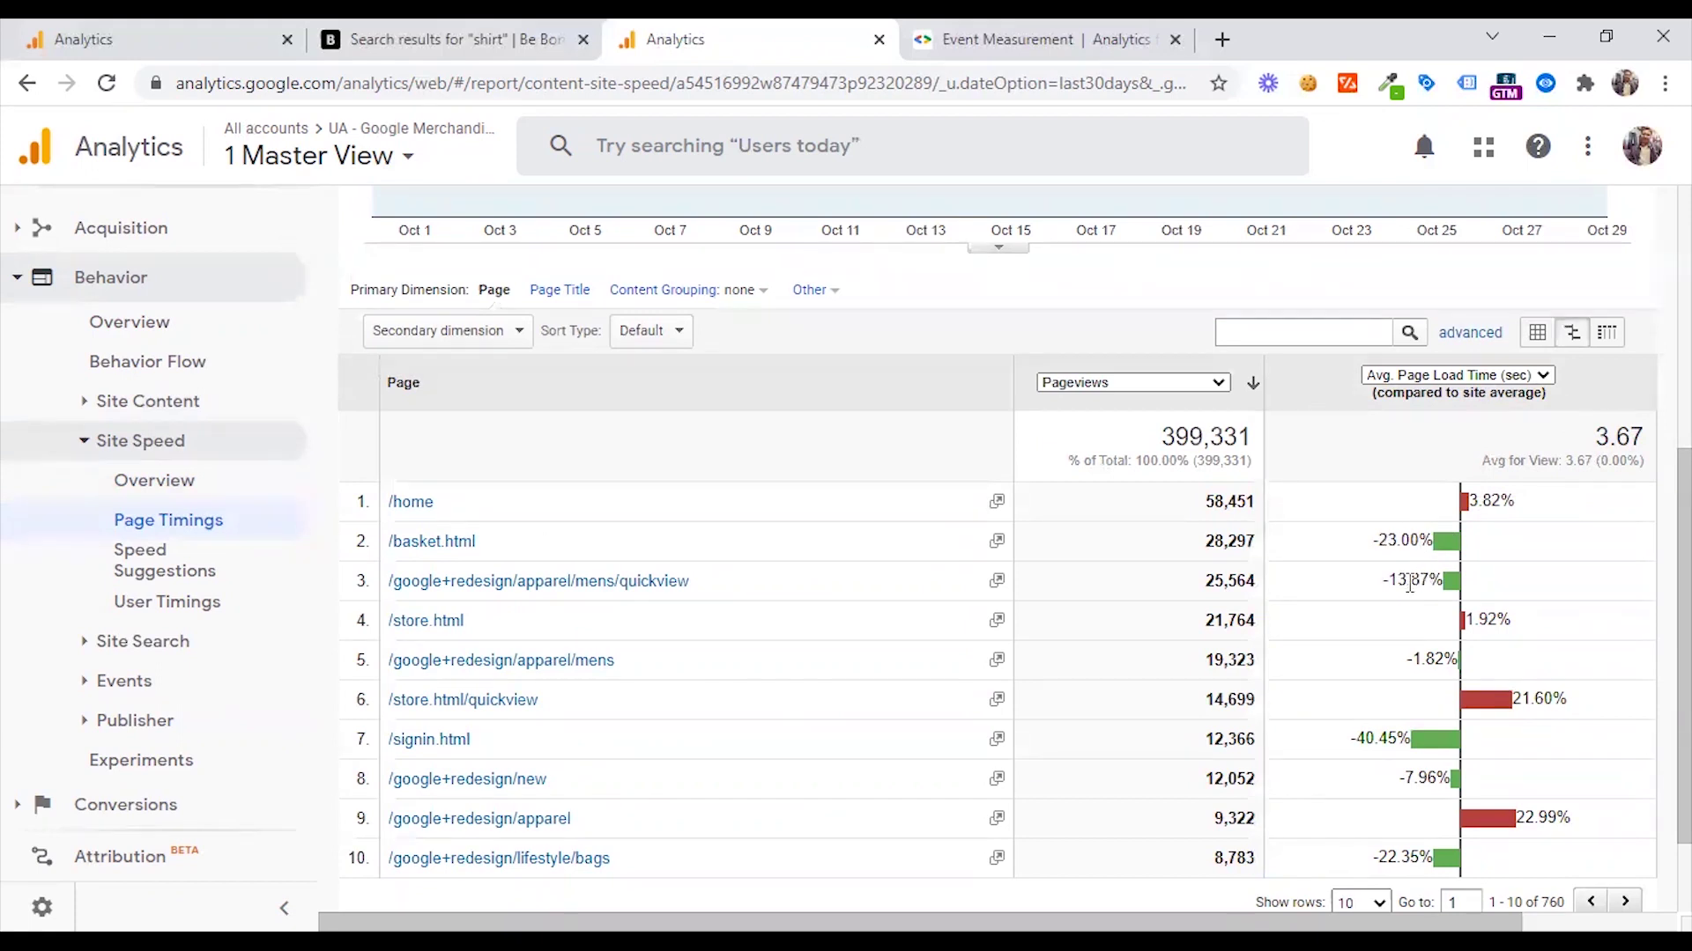
{"action": "scroll", "coordinate": [1477, 609], "scroll_direction": "down", "scroll_amount": 2}
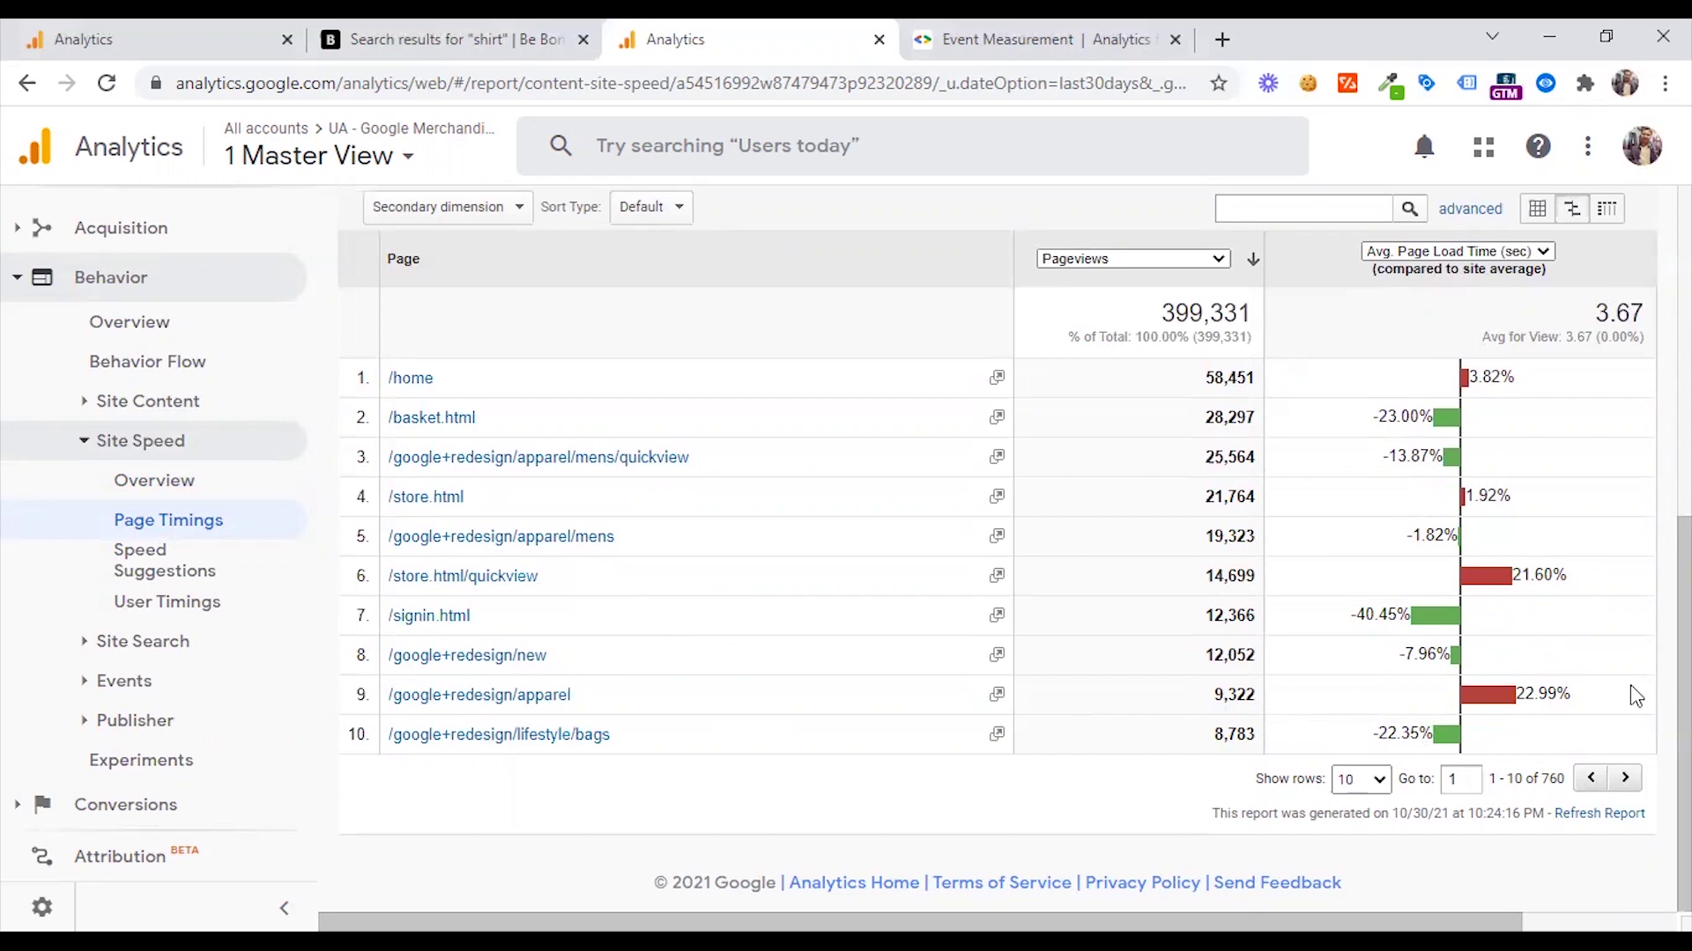
Step: Show 25 rows per page in the Page Timings table
{"action": "left_click", "coordinate": [1361, 780]}
{"action": "left_click", "coordinate": [1361, 631]}
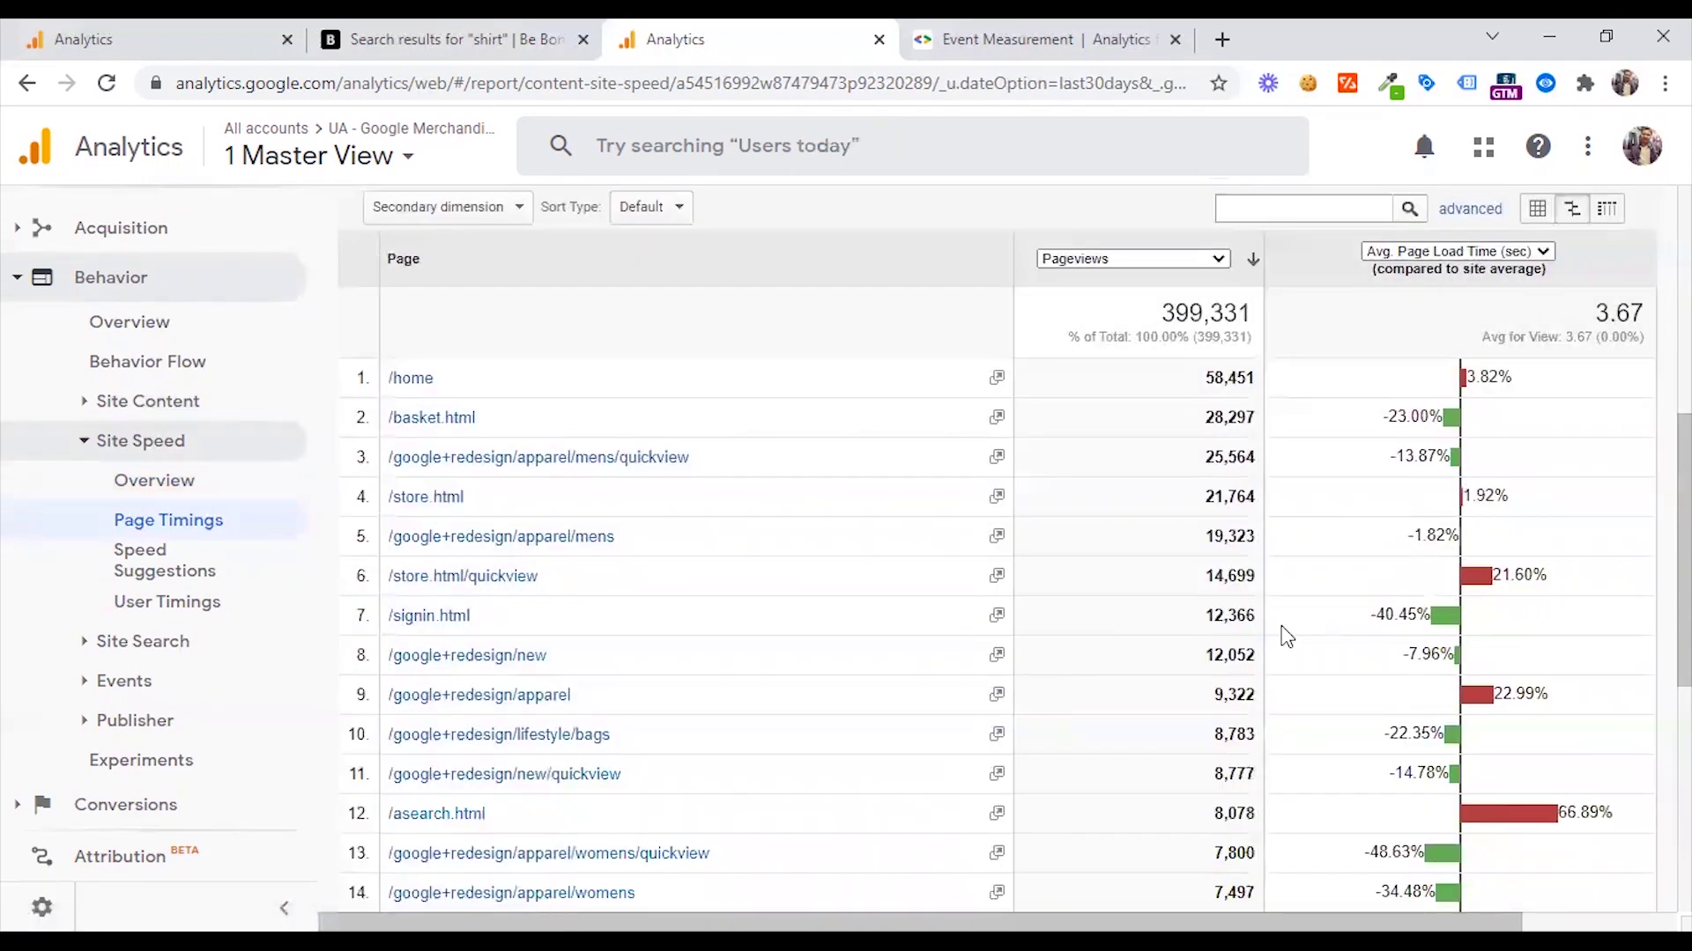
{"action": "scroll", "coordinate": [1288, 621], "scroll_direction": "up", "scroll_amount": 2}
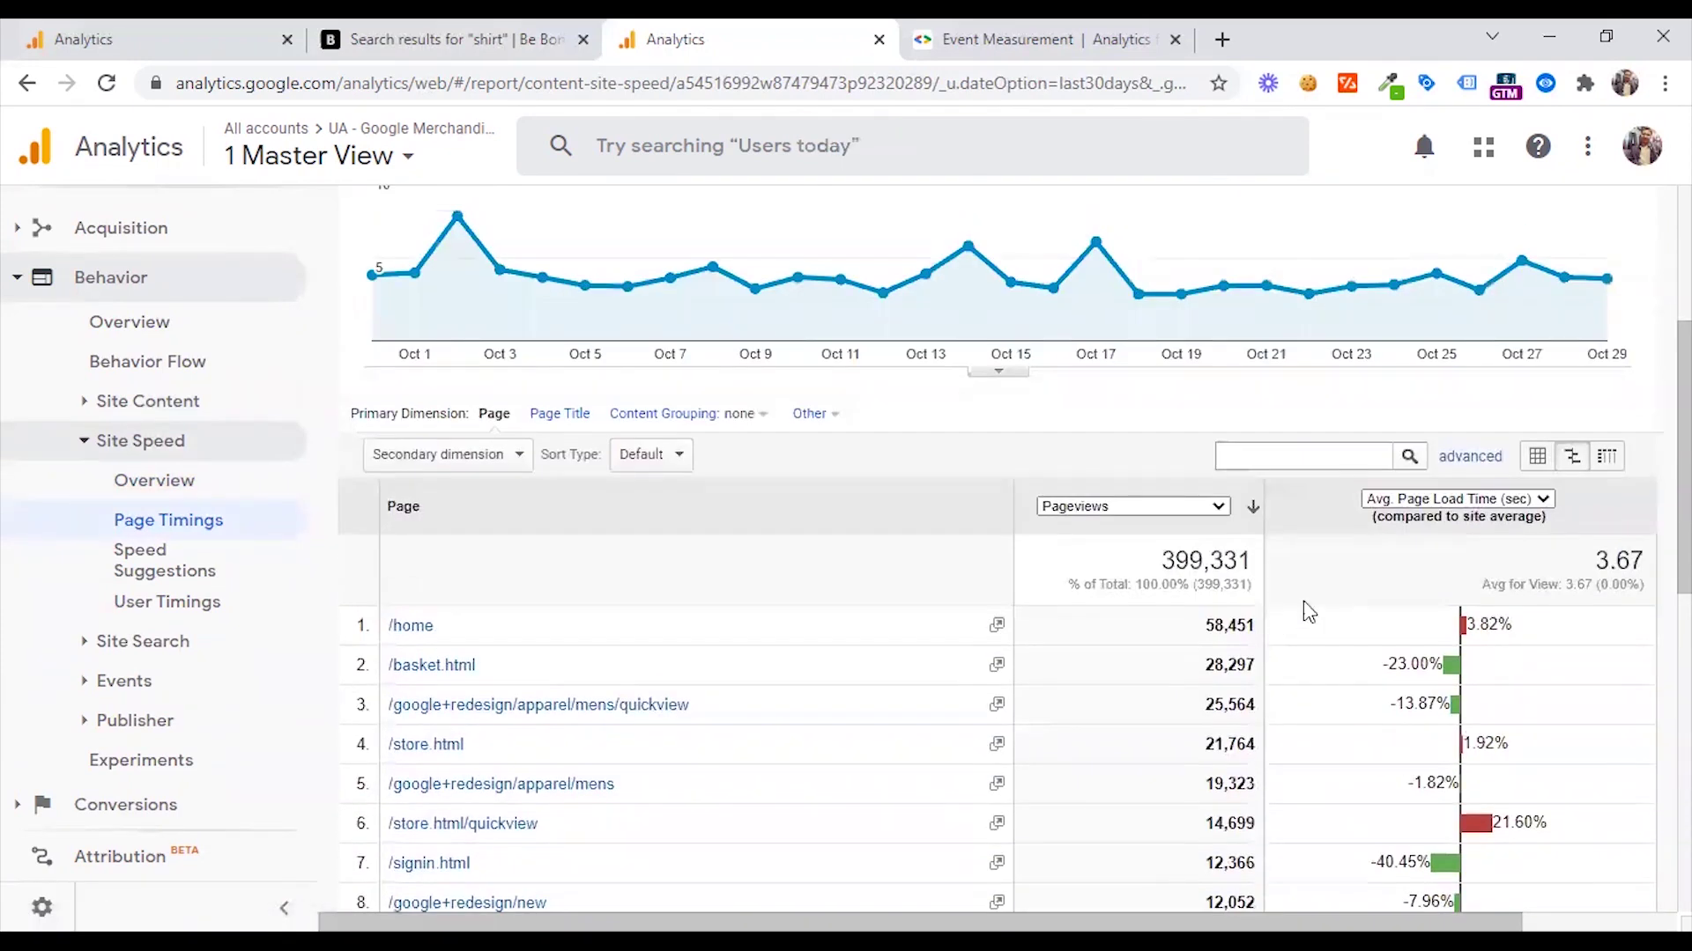
{"action": "left_click", "coordinate": [1439, 503]}
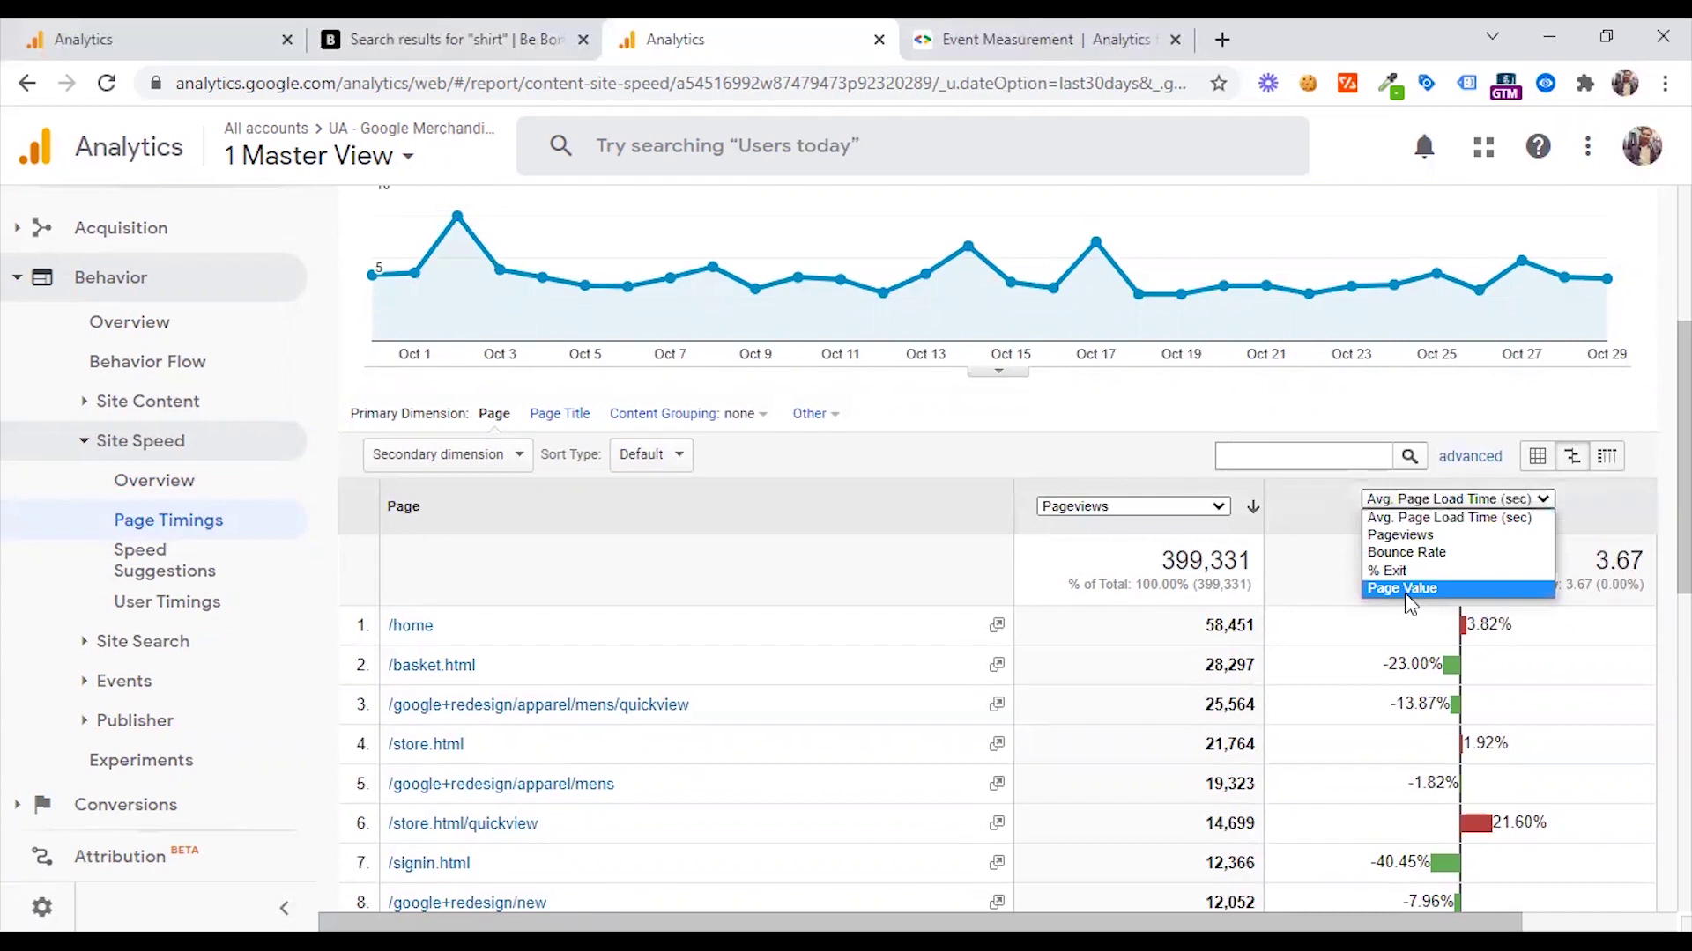
{"action": "left_click", "coordinate": [1404, 593]}
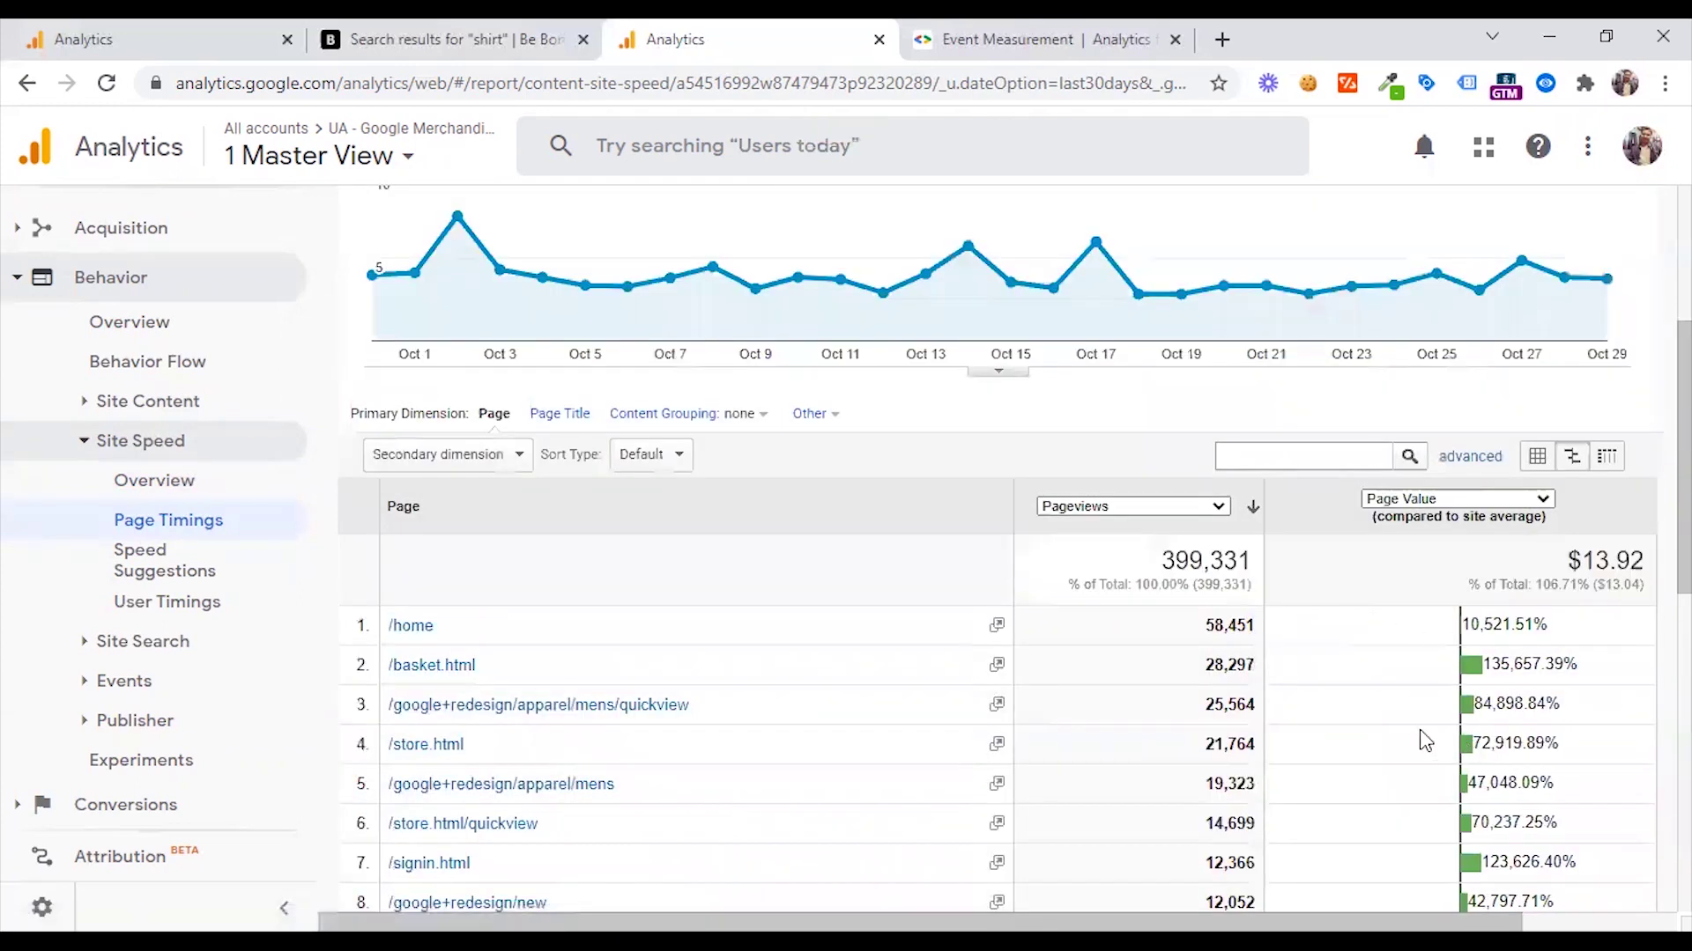
{"action": "scroll", "coordinate": [1423, 738], "scroll_direction": "down", "scroll_amount": 1}
{"action": "scroll", "coordinate": [1423, 738], "scroll_direction": "down", "scroll_amount": 4}
{"action": "scroll", "coordinate": [1424, 737], "scroll_direction": "up", "scroll_amount": 5}
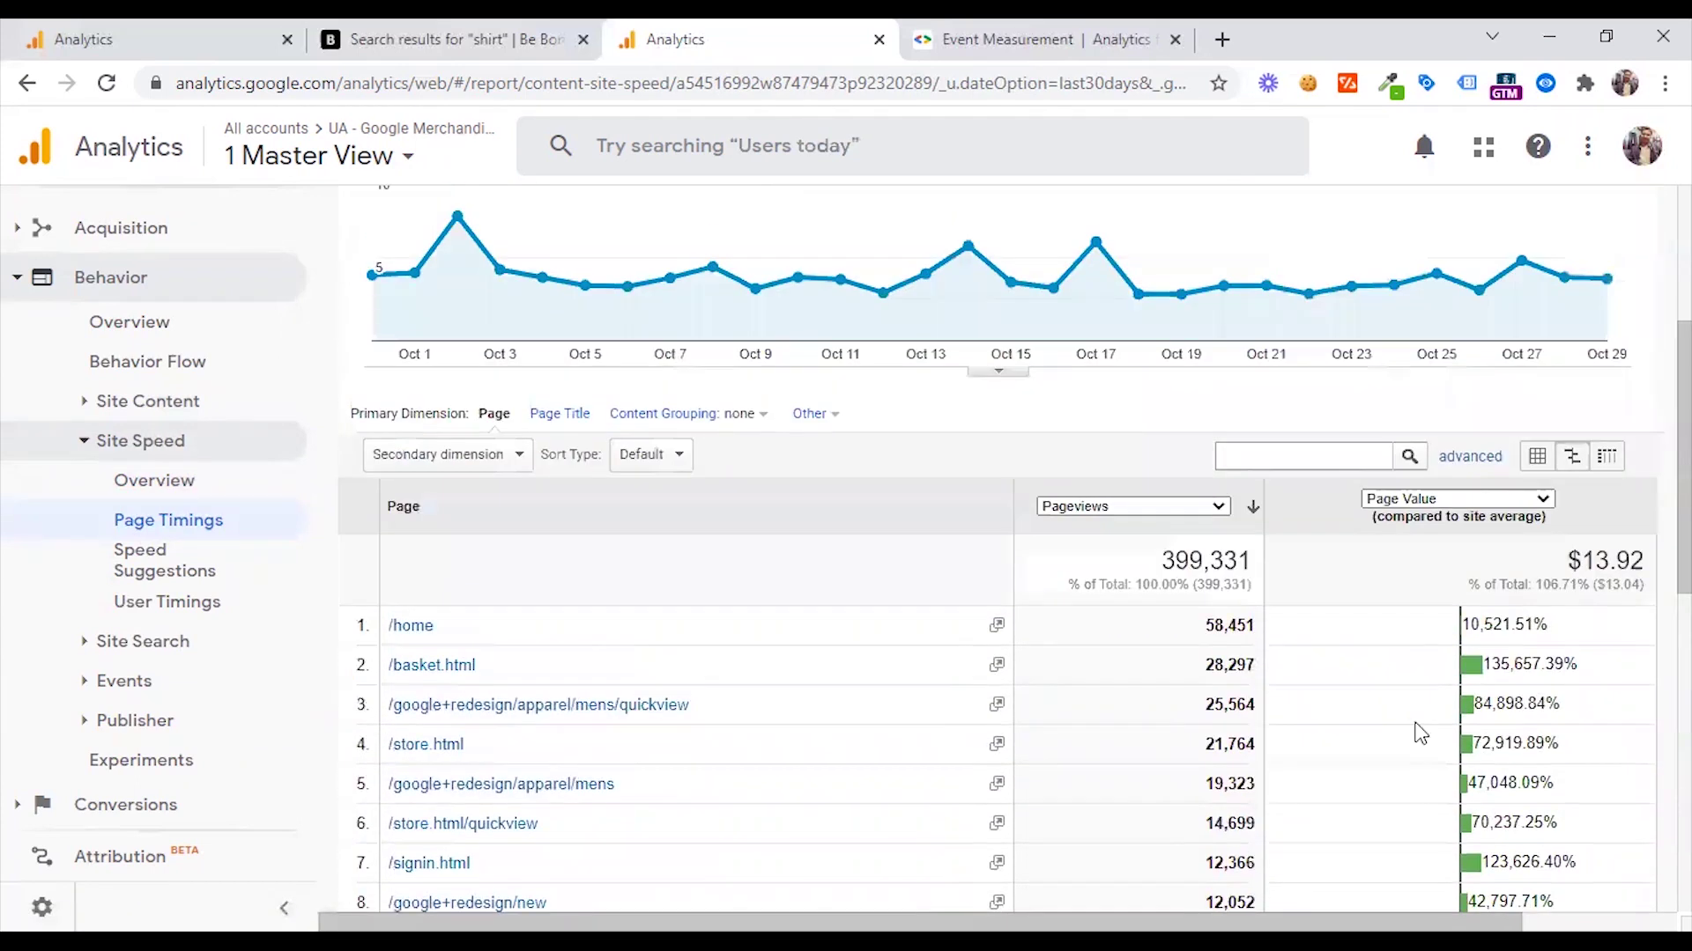
{"action": "left_click", "coordinate": [1472, 490]}
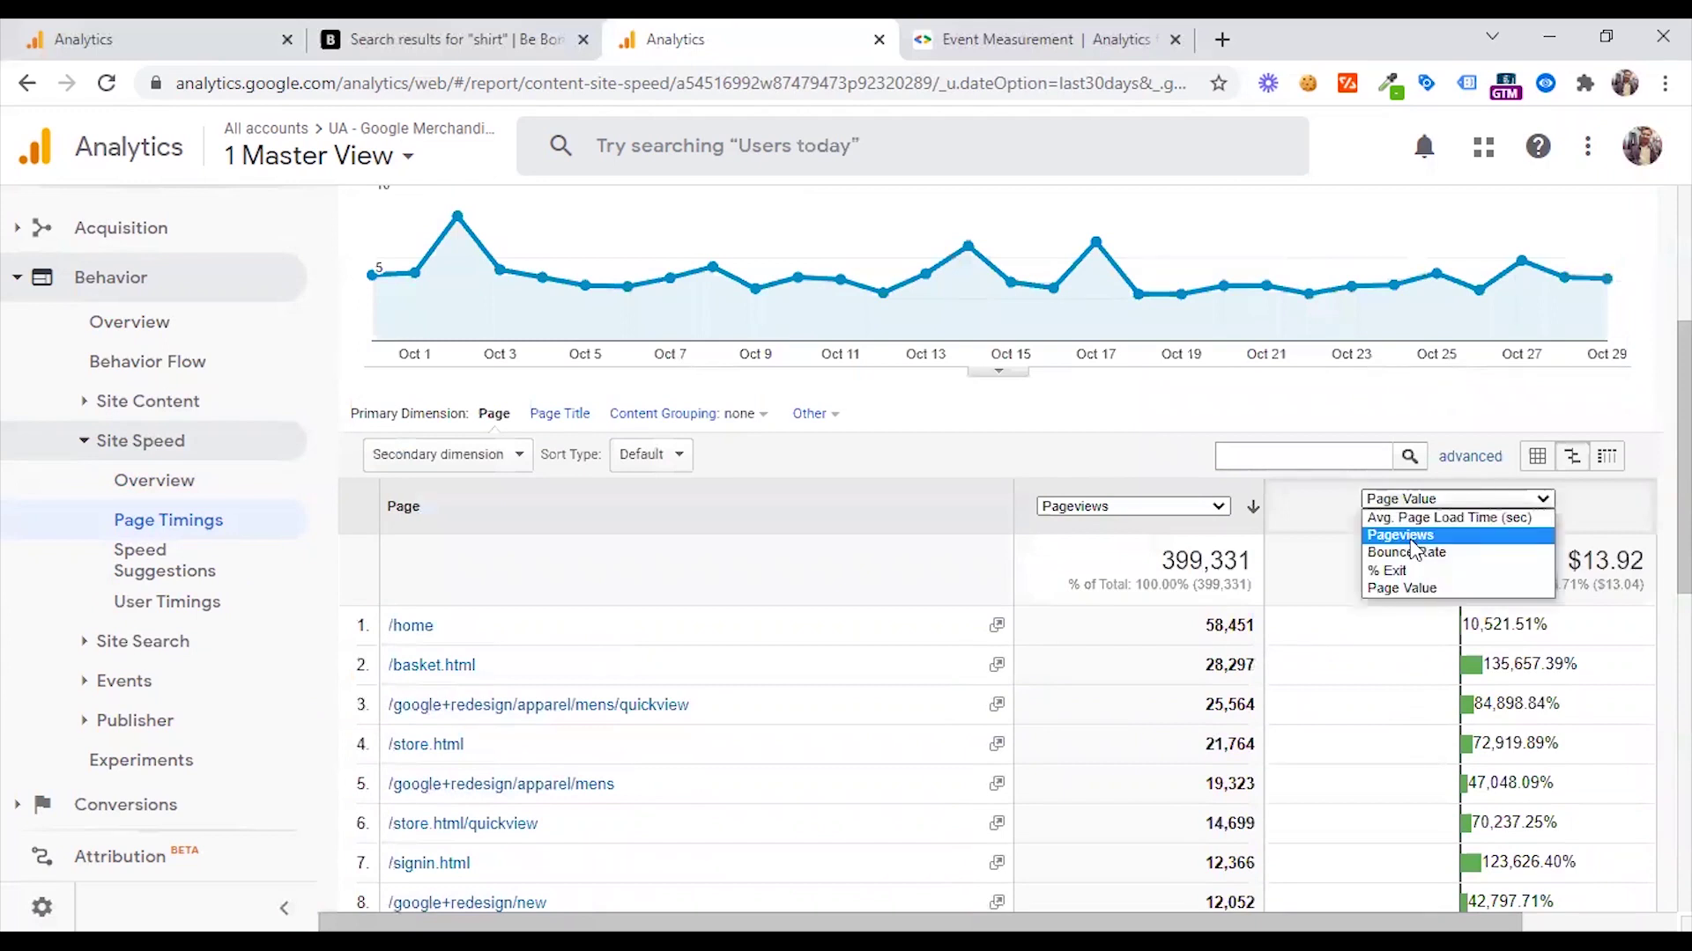
{"action": "left_click", "coordinate": [1449, 516]}
{"action": "scroll", "coordinate": [1469, 685], "scroll_direction": "down", "scroll_amount": 1}
{"action": "scroll", "coordinate": [1469, 684], "scroll_direction": "up", "scroll_amount": 4}
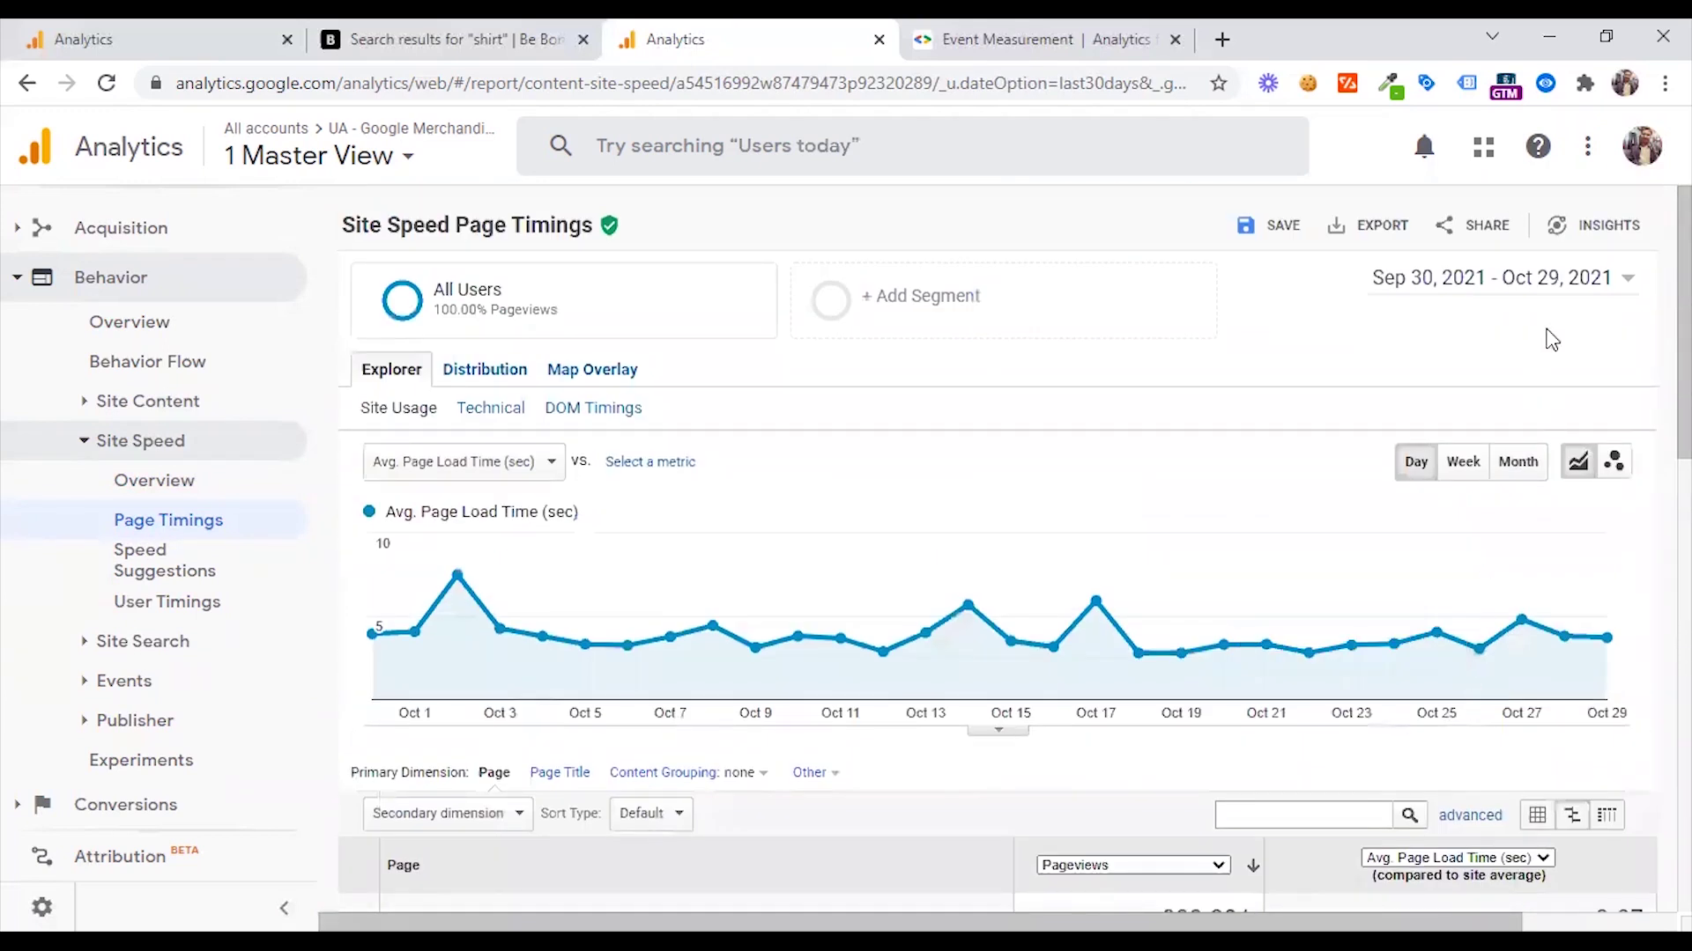
{"action": "mouse_move", "coordinate": [968, 606]}
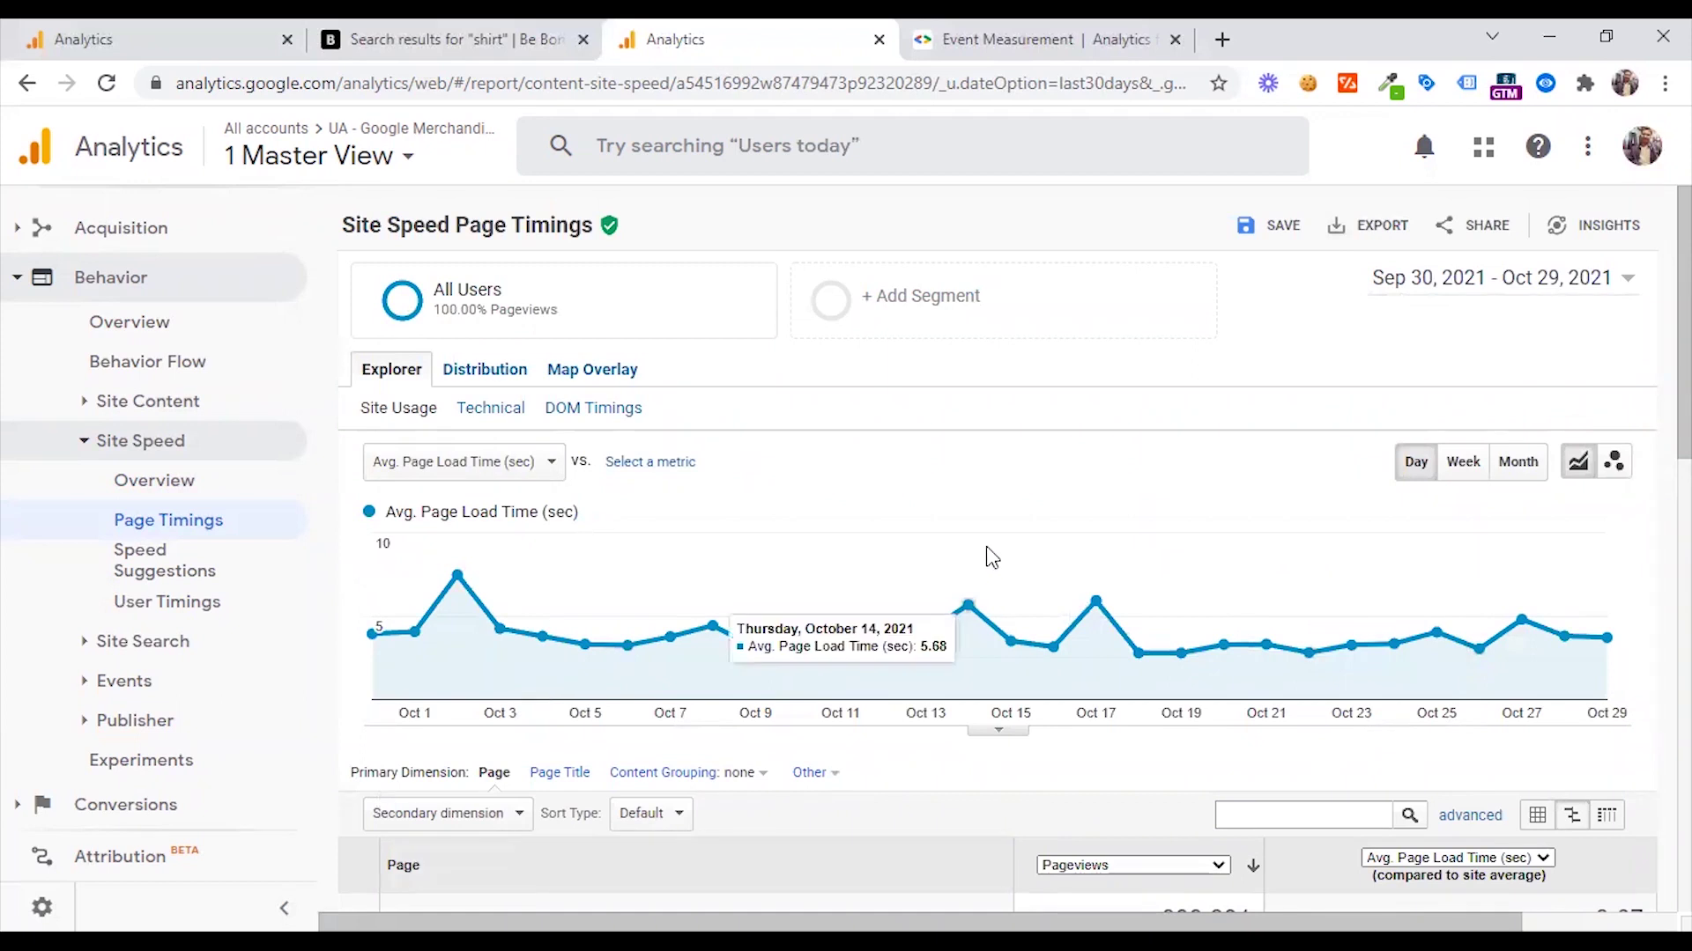
{"action": "scroll", "coordinate": [986, 557], "scroll_direction": "down", "scroll_amount": 3}
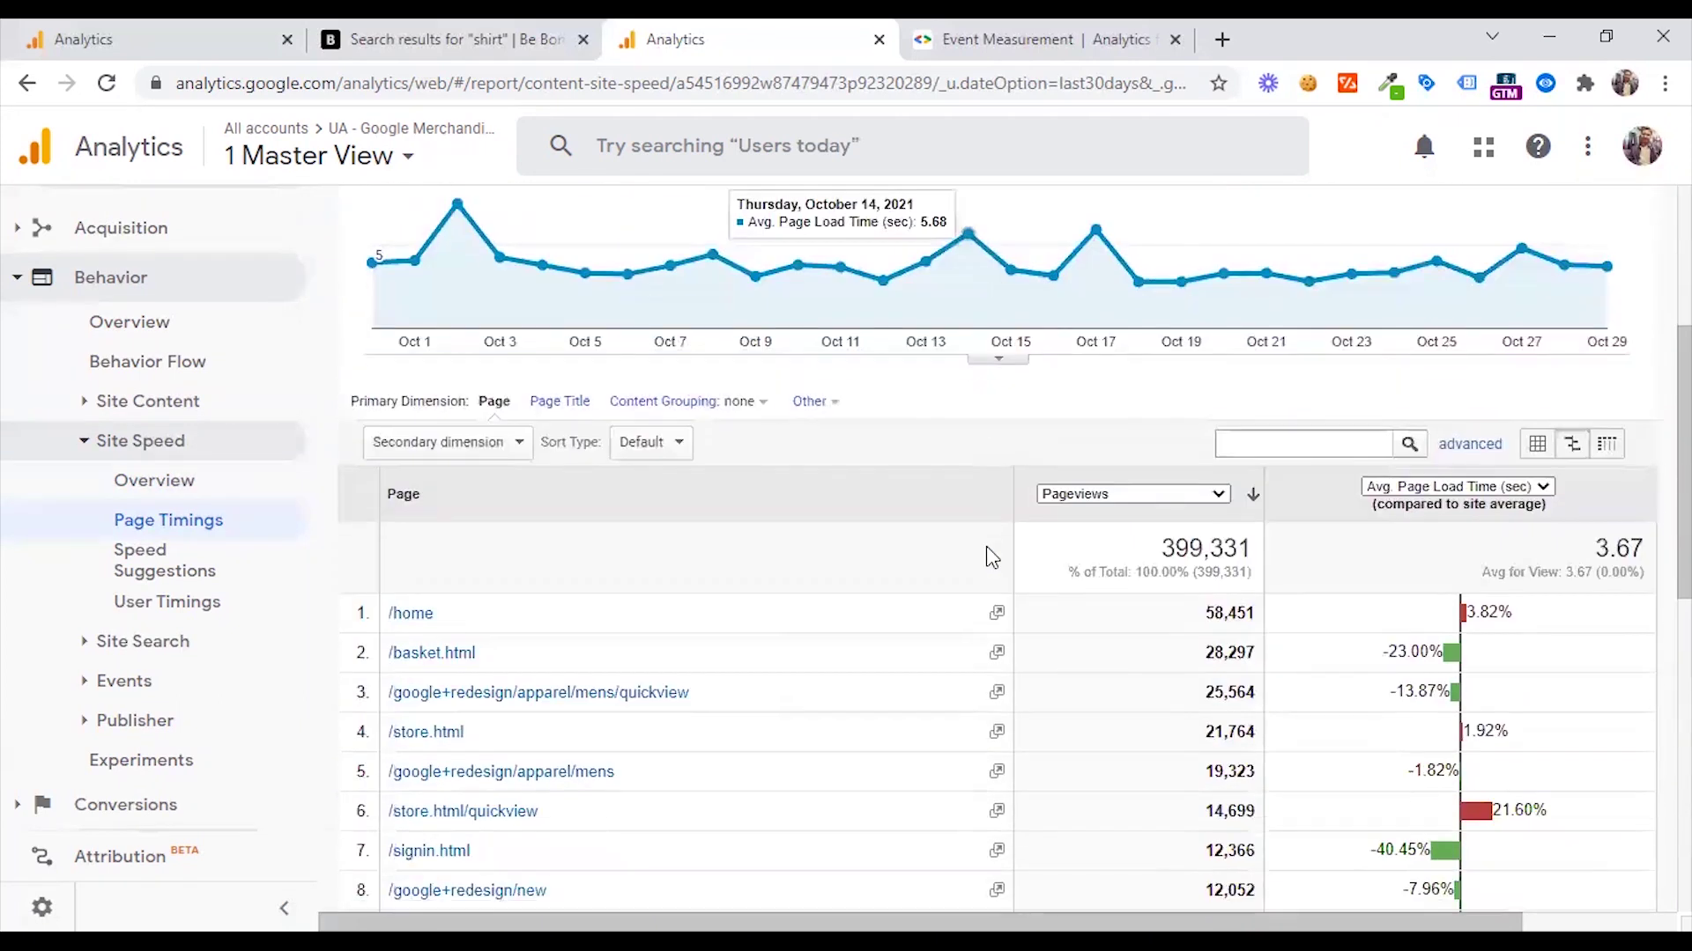
{"action": "scroll", "coordinate": [1403, 558], "scroll_direction": "down", "scroll_amount": 1}
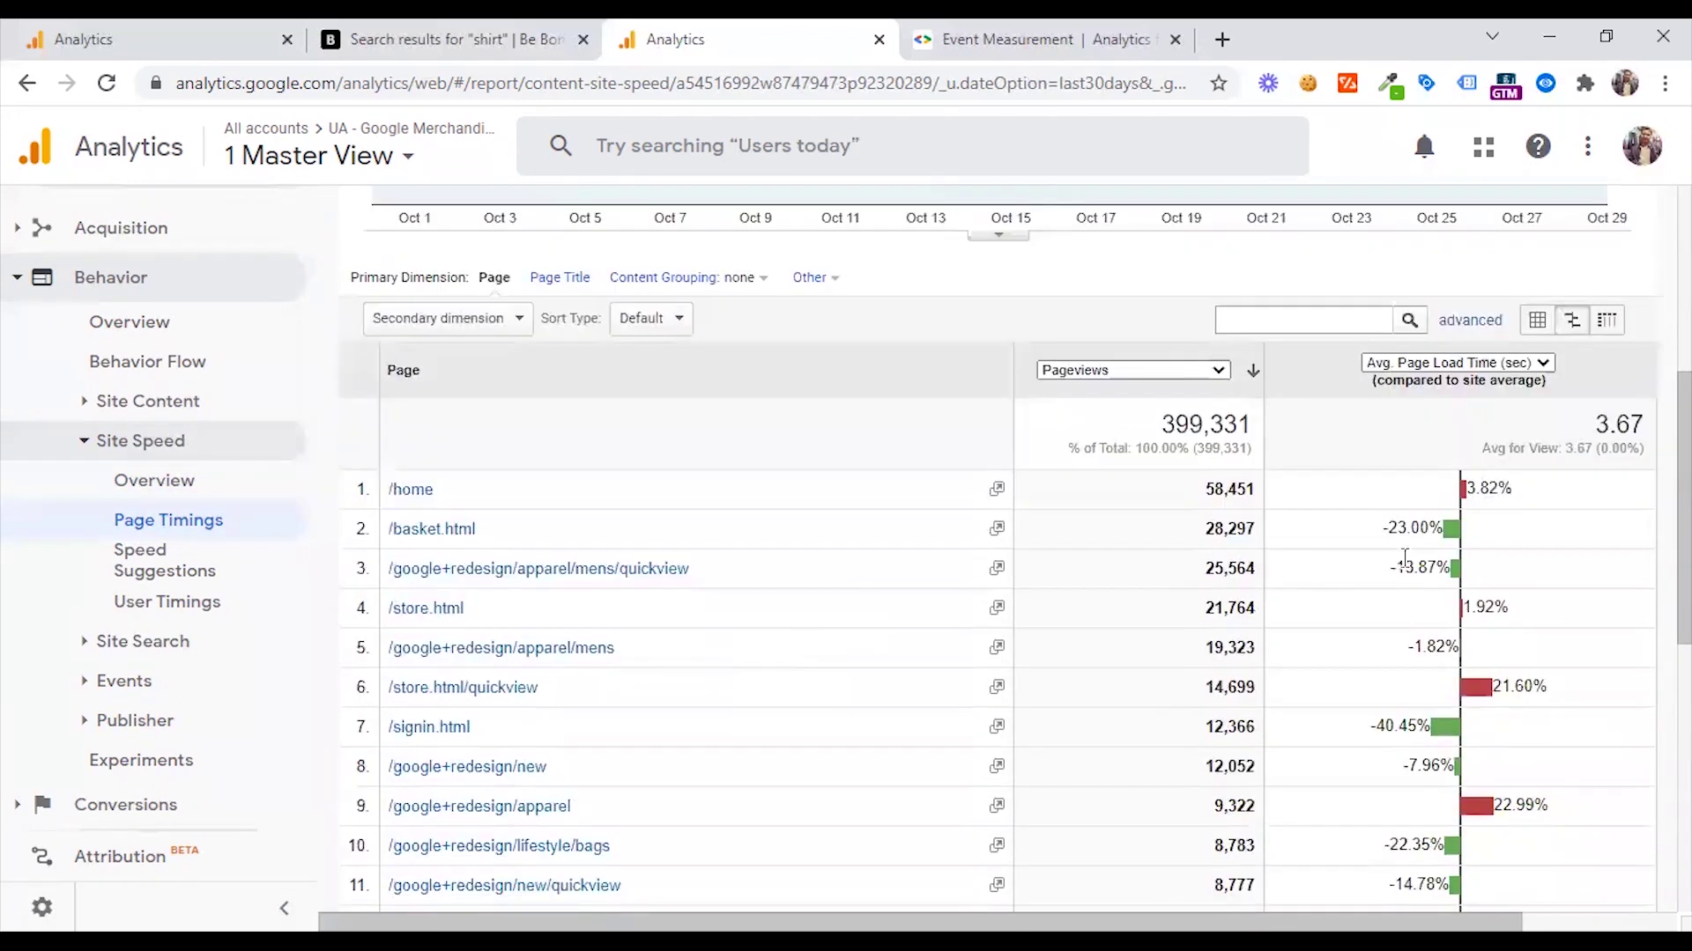
{"action": "scroll", "coordinate": [1438, 513], "scroll_direction": "up", "scroll_amount": 3}
{"action": "scroll", "coordinate": [1439, 516], "scroll_direction": "up", "scroll_amount": 1}
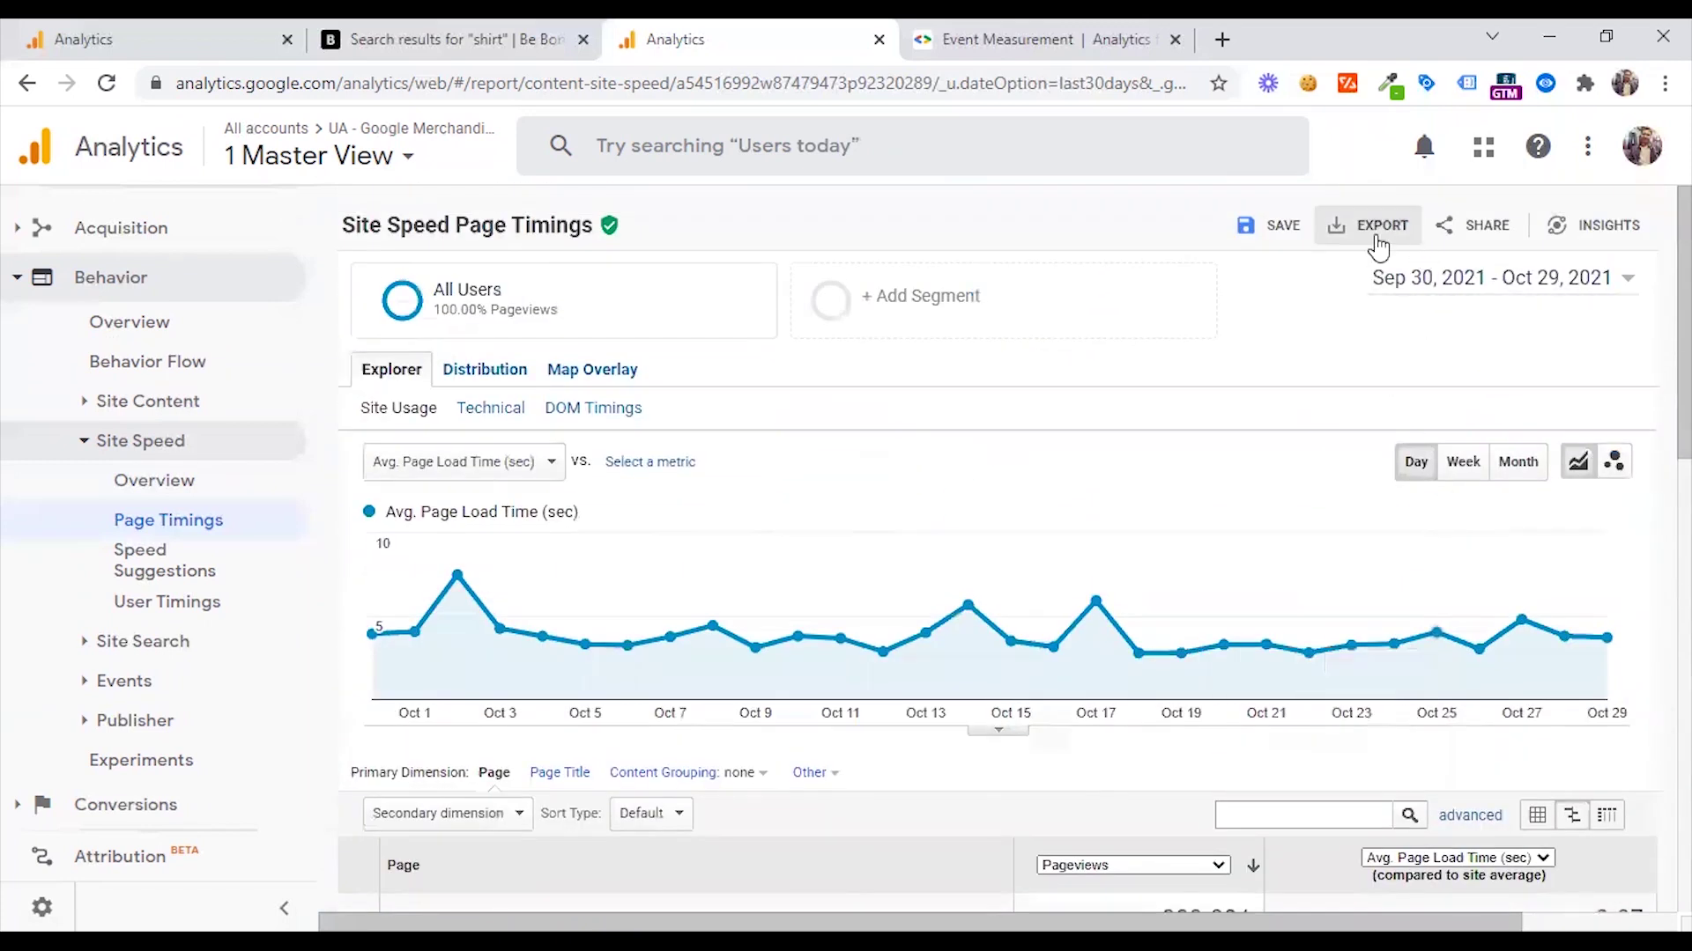
{"action": "scroll", "coordinate": [1189, 661], "scroll_direction": "down", "scroll_amount": 4}
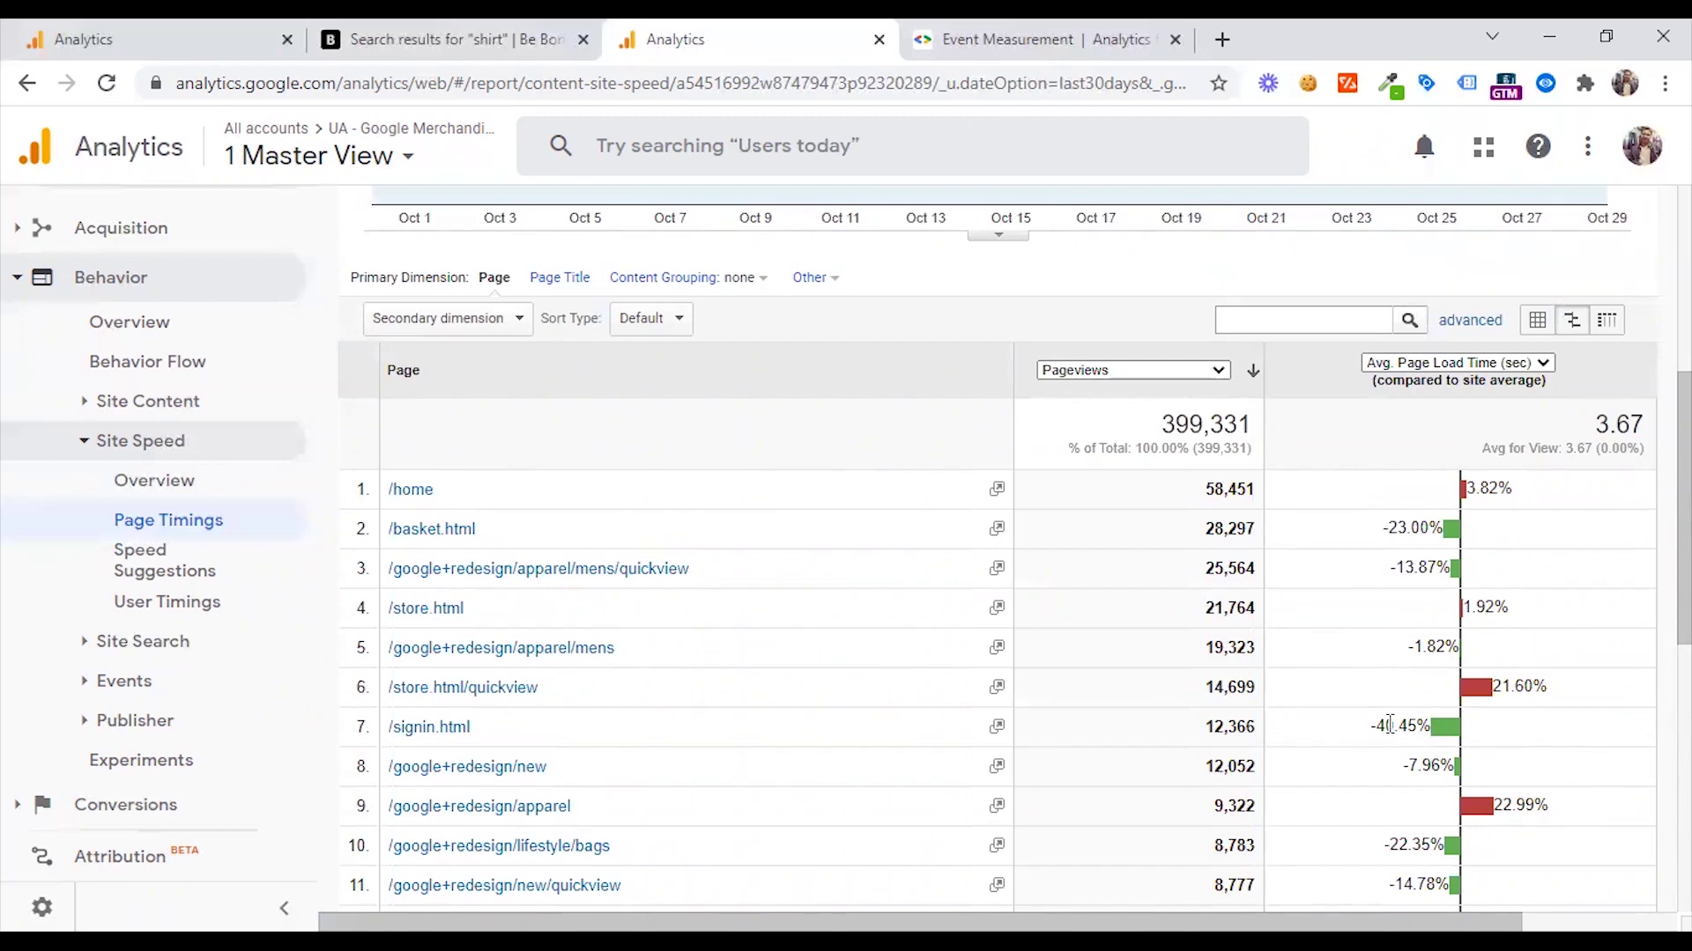
{"action": "scroll", "coordinate": [1429, 770], "scroll_direction": "down", "scroll_amount": 2}
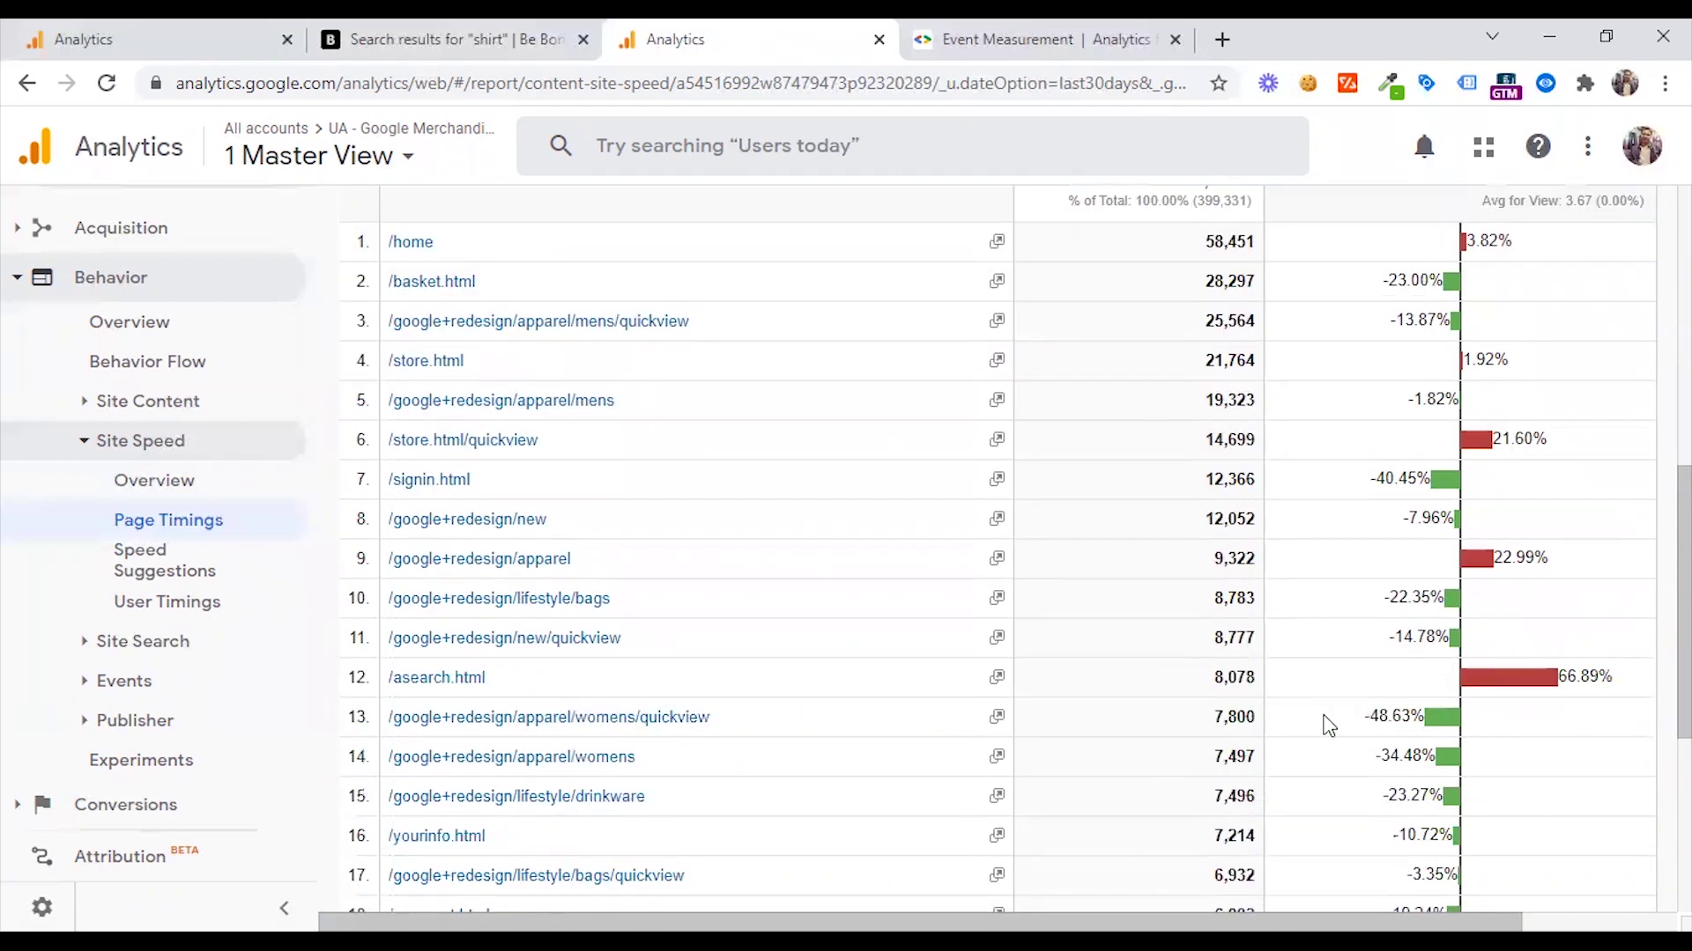
{"action": "scroll", "coordinate": [1329, 724], "scroll_direction": "down", "scroll_amount": 3}
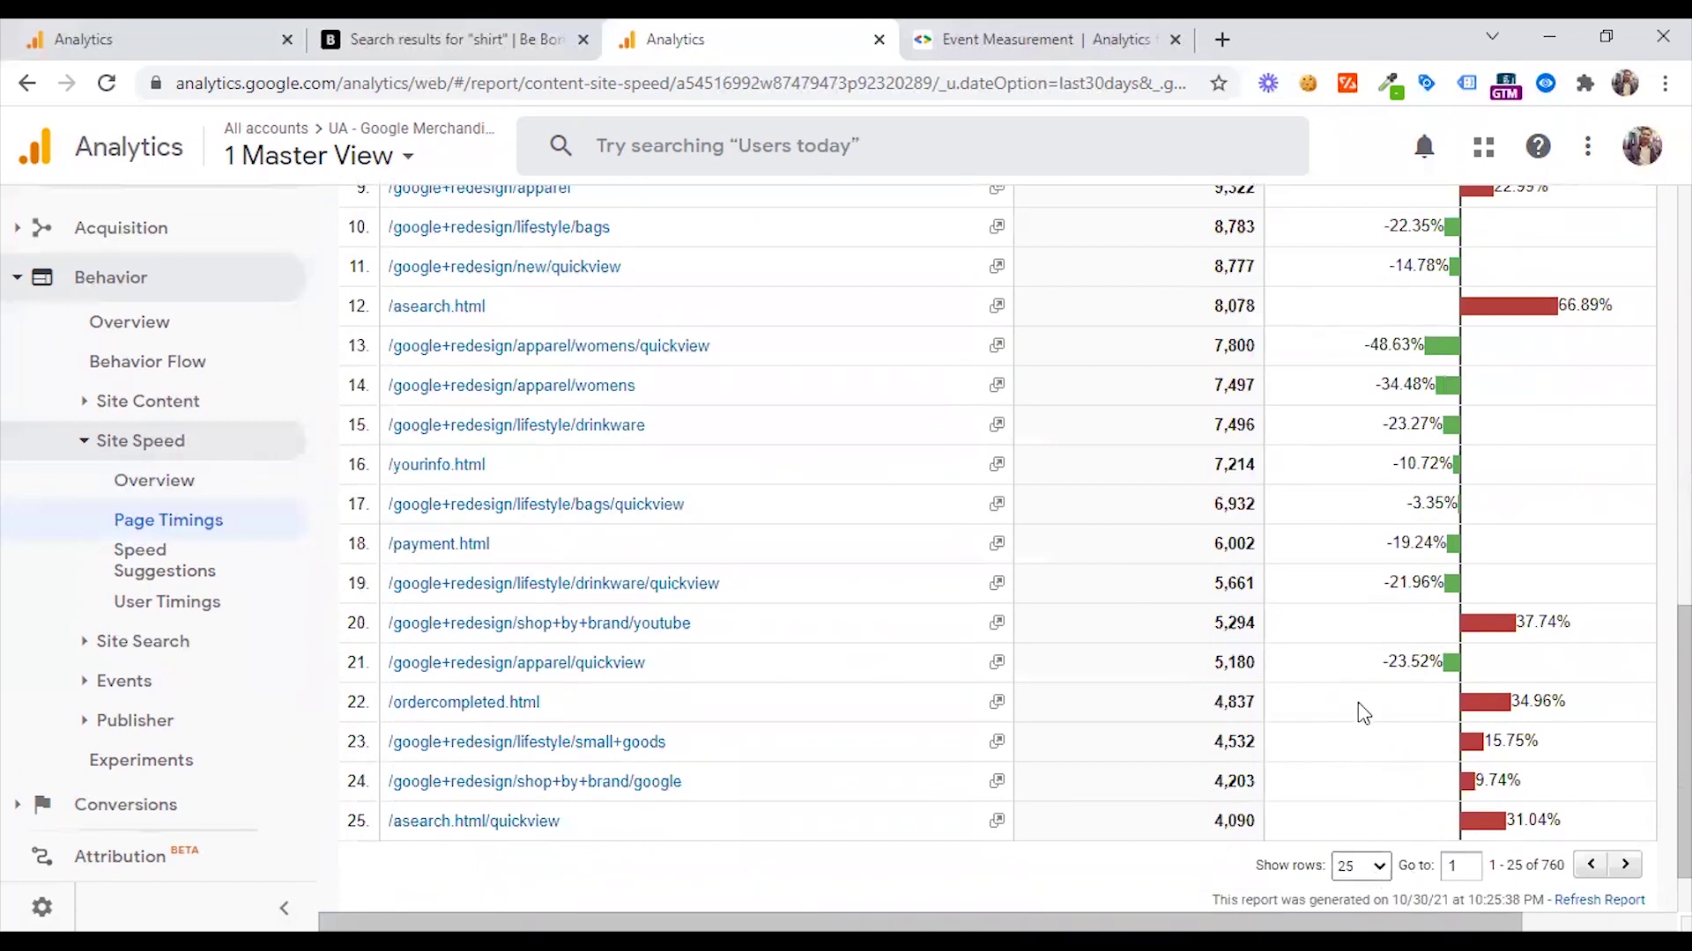
{"action": "scroll", "coordinate": [1357, 702], "scroll_direction": "up", "scroll_amount": 3}
{"action": "scroll", "coordinate": [1355, 695], "scroll_direction": "up", "scroll_amount": 4}
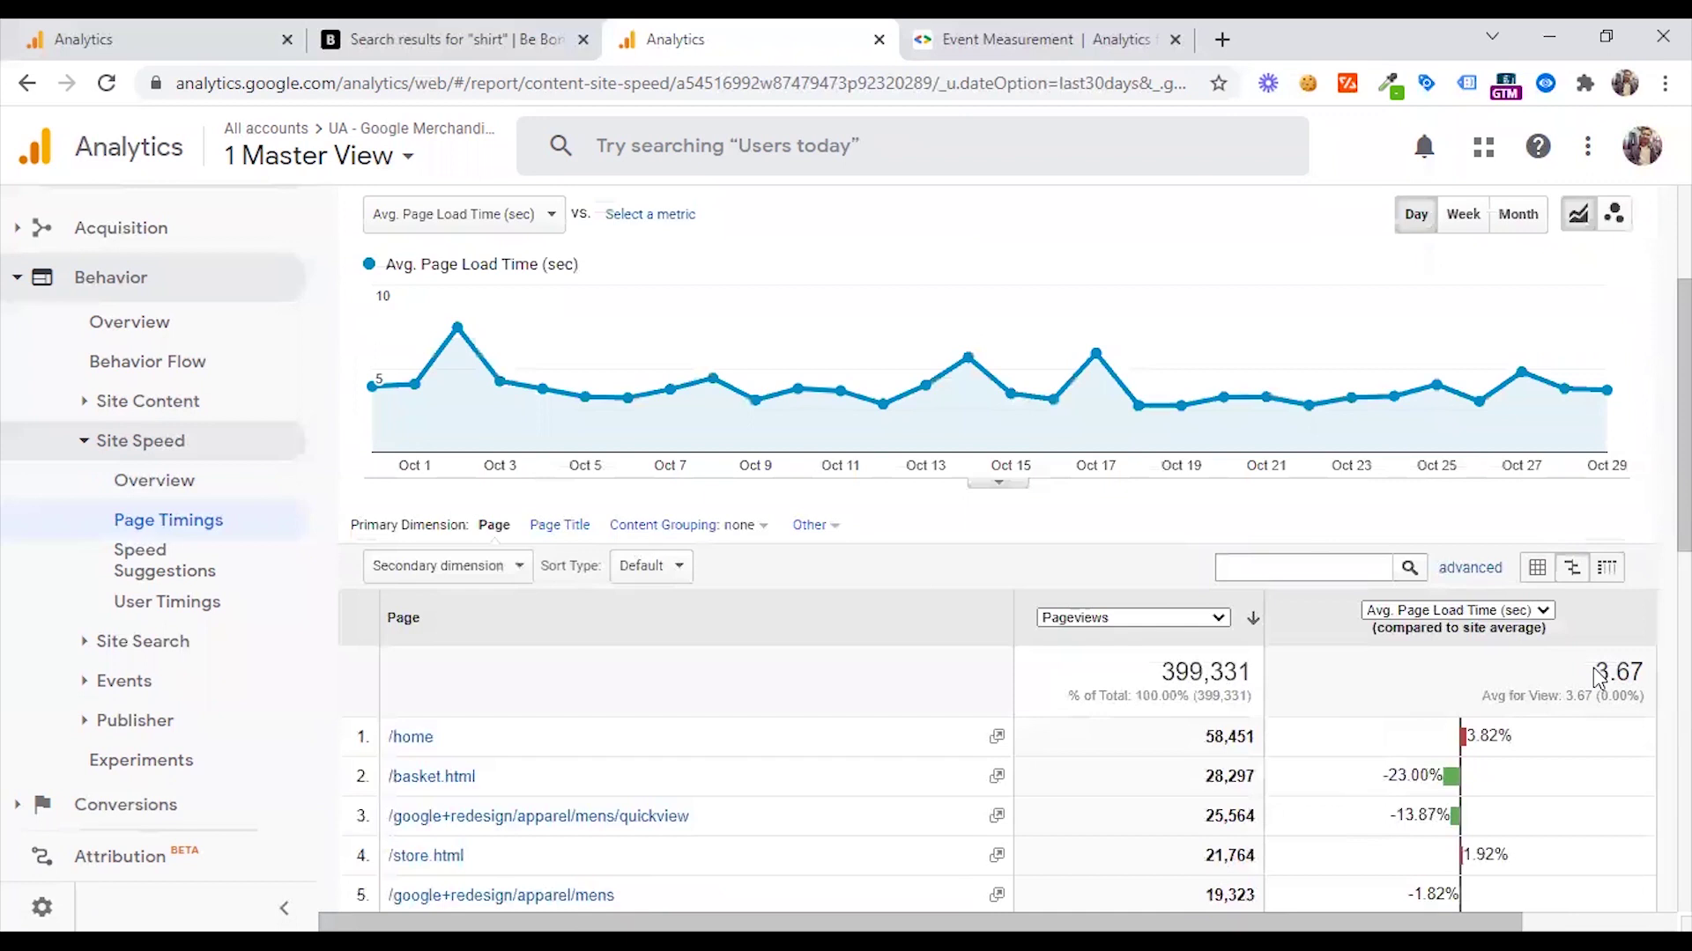
{"action": "scroll", "coordinate": [1432, 682], "scroll_direction": "down", "scroll_amount": 3}
{"action": "scroll", "coordinate": [1431, 682], "scroll_direction": "down", "scroll_amount": 2}
{"action": "scroll", "coordinate": [1431, 682], "scroll_direction": "down", "scroll_amount": 2}
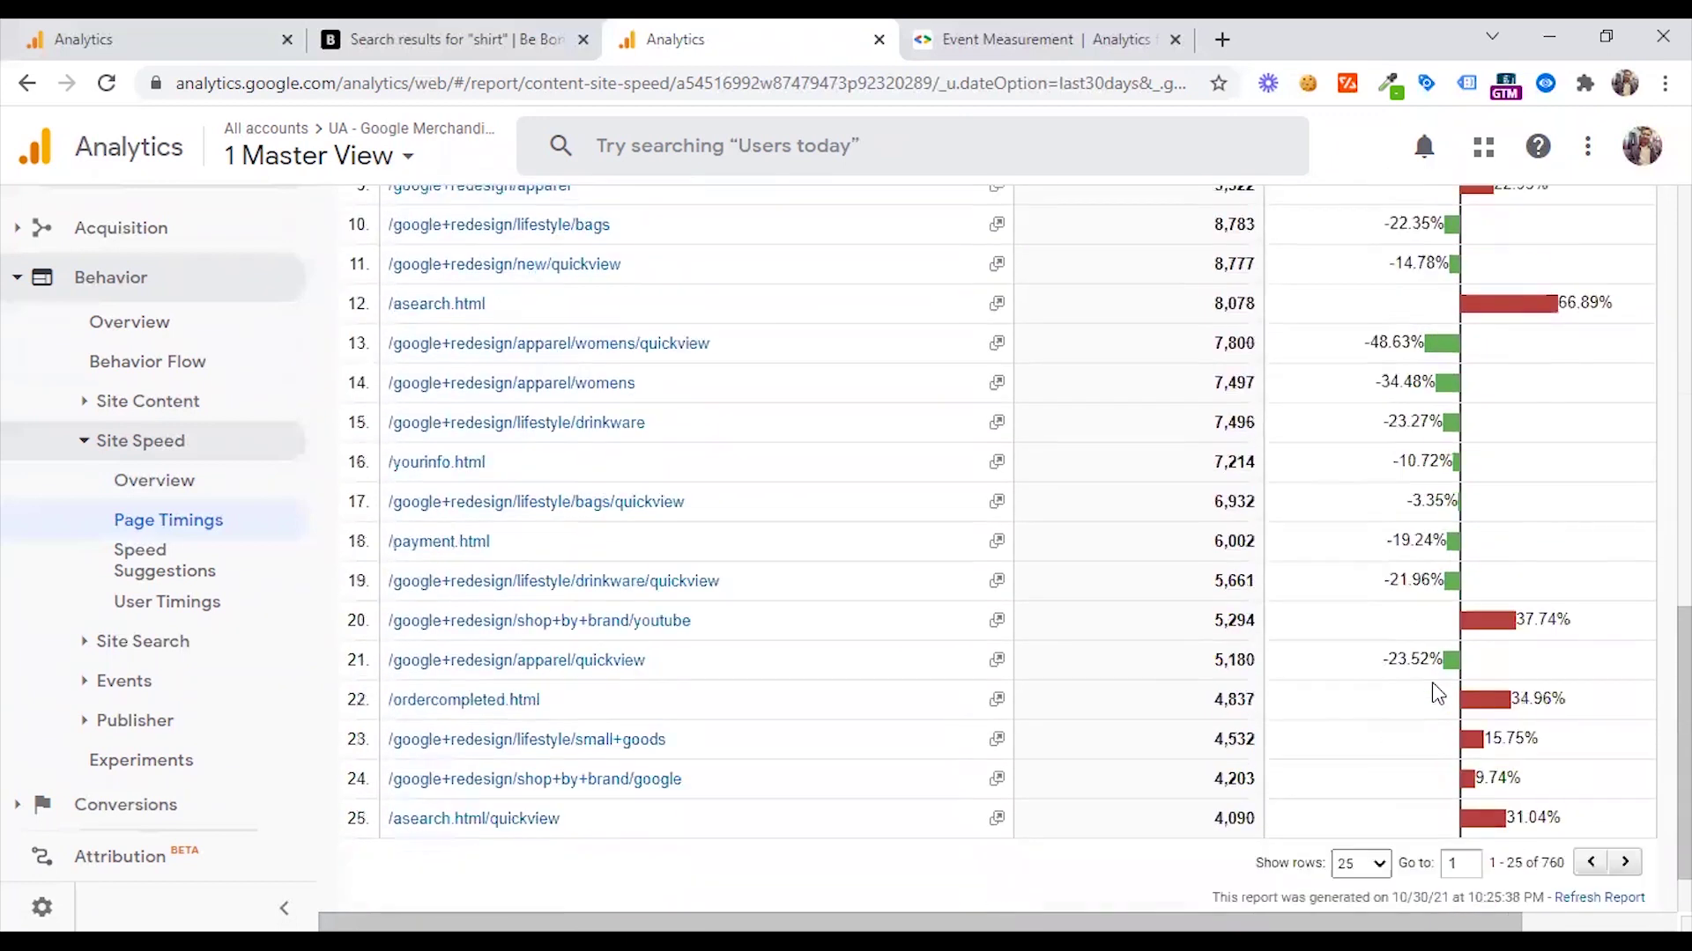
{"action": "scroll", "coordinate": [1434, 683], "scroll_direction": "up", "scroll_amount": 5}
{"action": "scroll", "coordinate": [1434, 683], "scroll_direction": "up", "scroll_amount": 1}
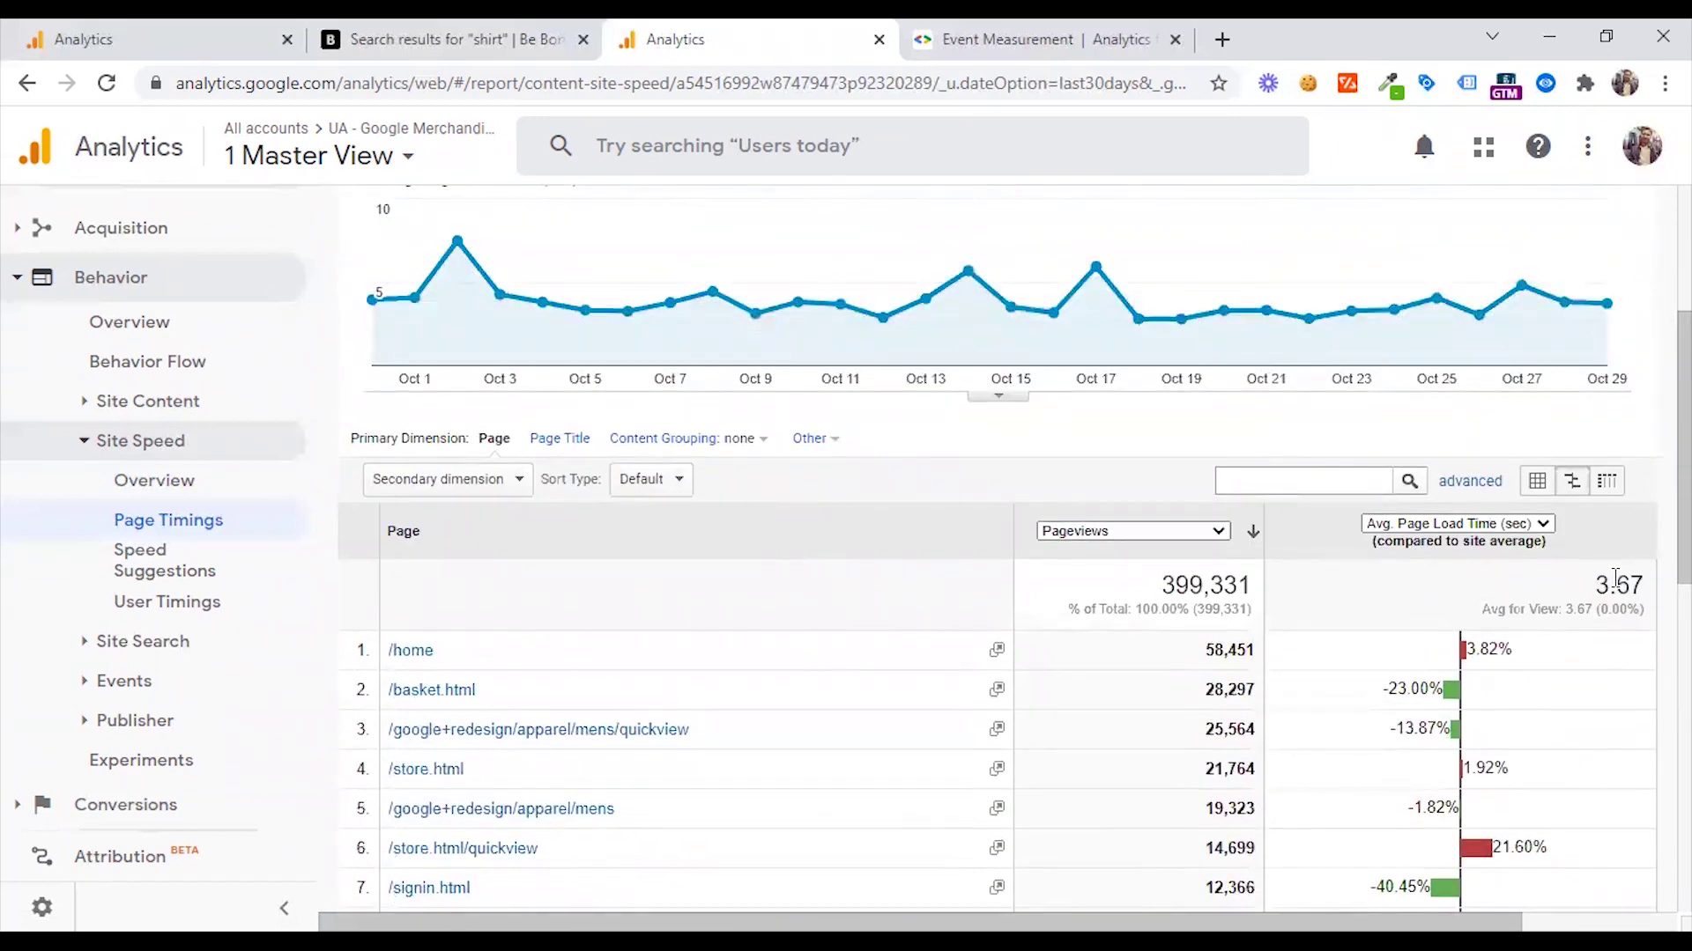
{"action": "scroll", "coordinate": [1374, 790], "scroll_direction": "down", "scroll_amount": 7}
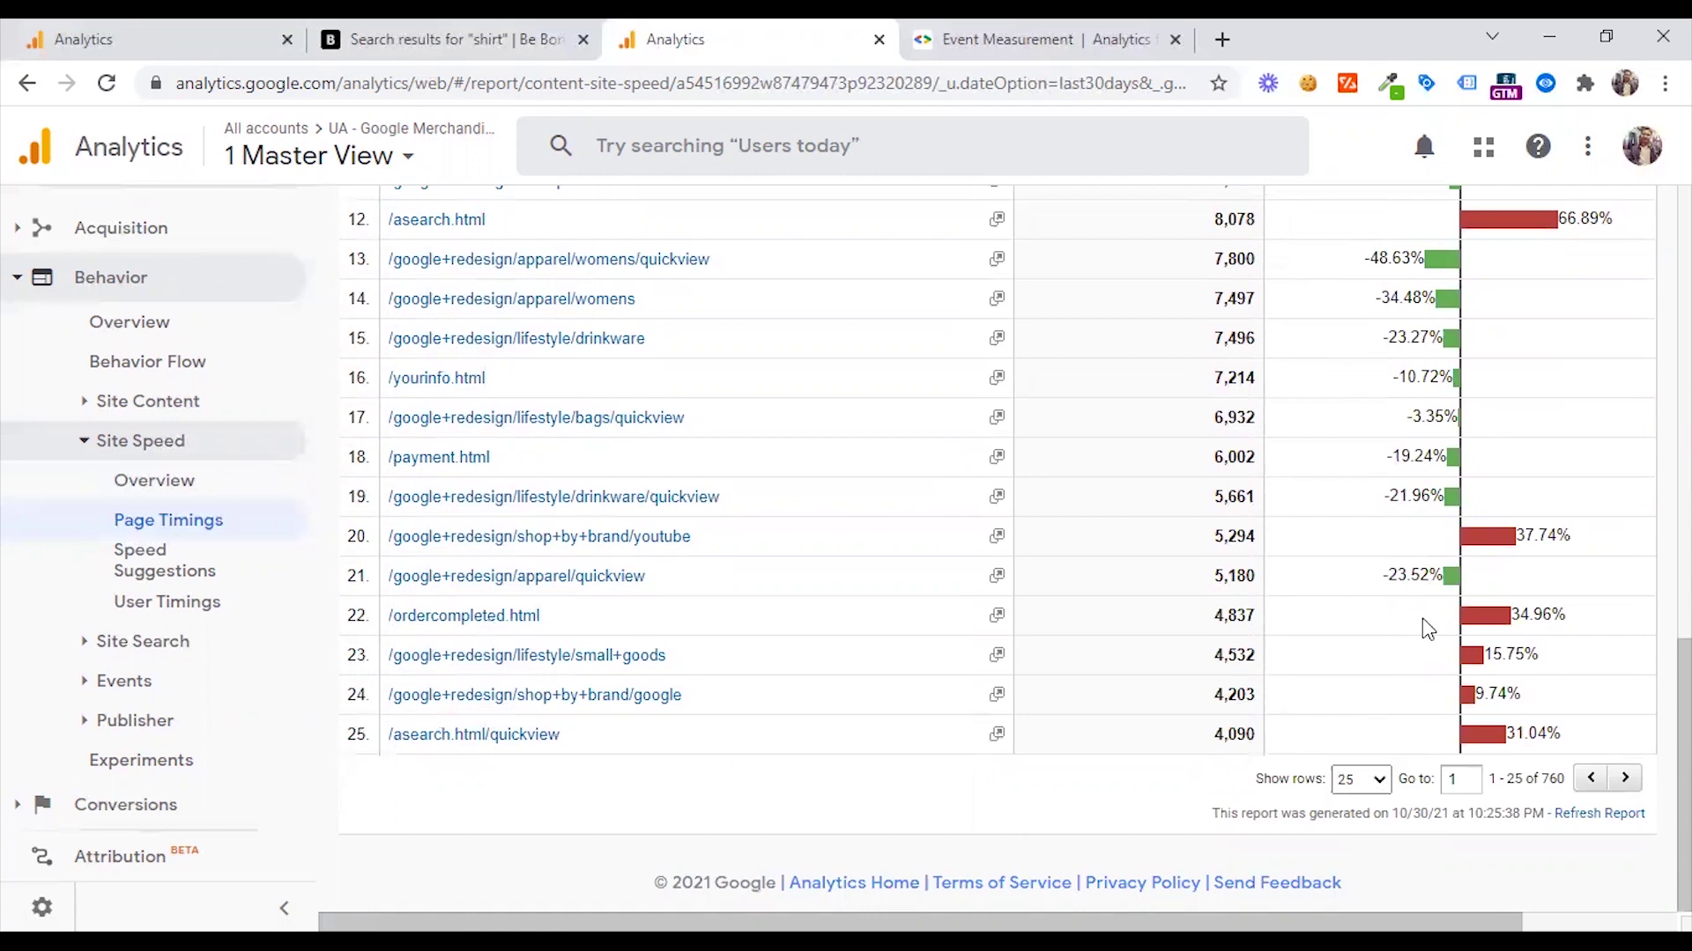
{"action": "scroll", "coordinate": [1423, 617], "scroll_direction": "up", "scroll_amount": 15}
Step: Cycle the Page Timings Explorer through Site Usage and DOM Timings back to load time, then list pages by Page Title
{"action": "left_click", "coordinate": [477, 405]}
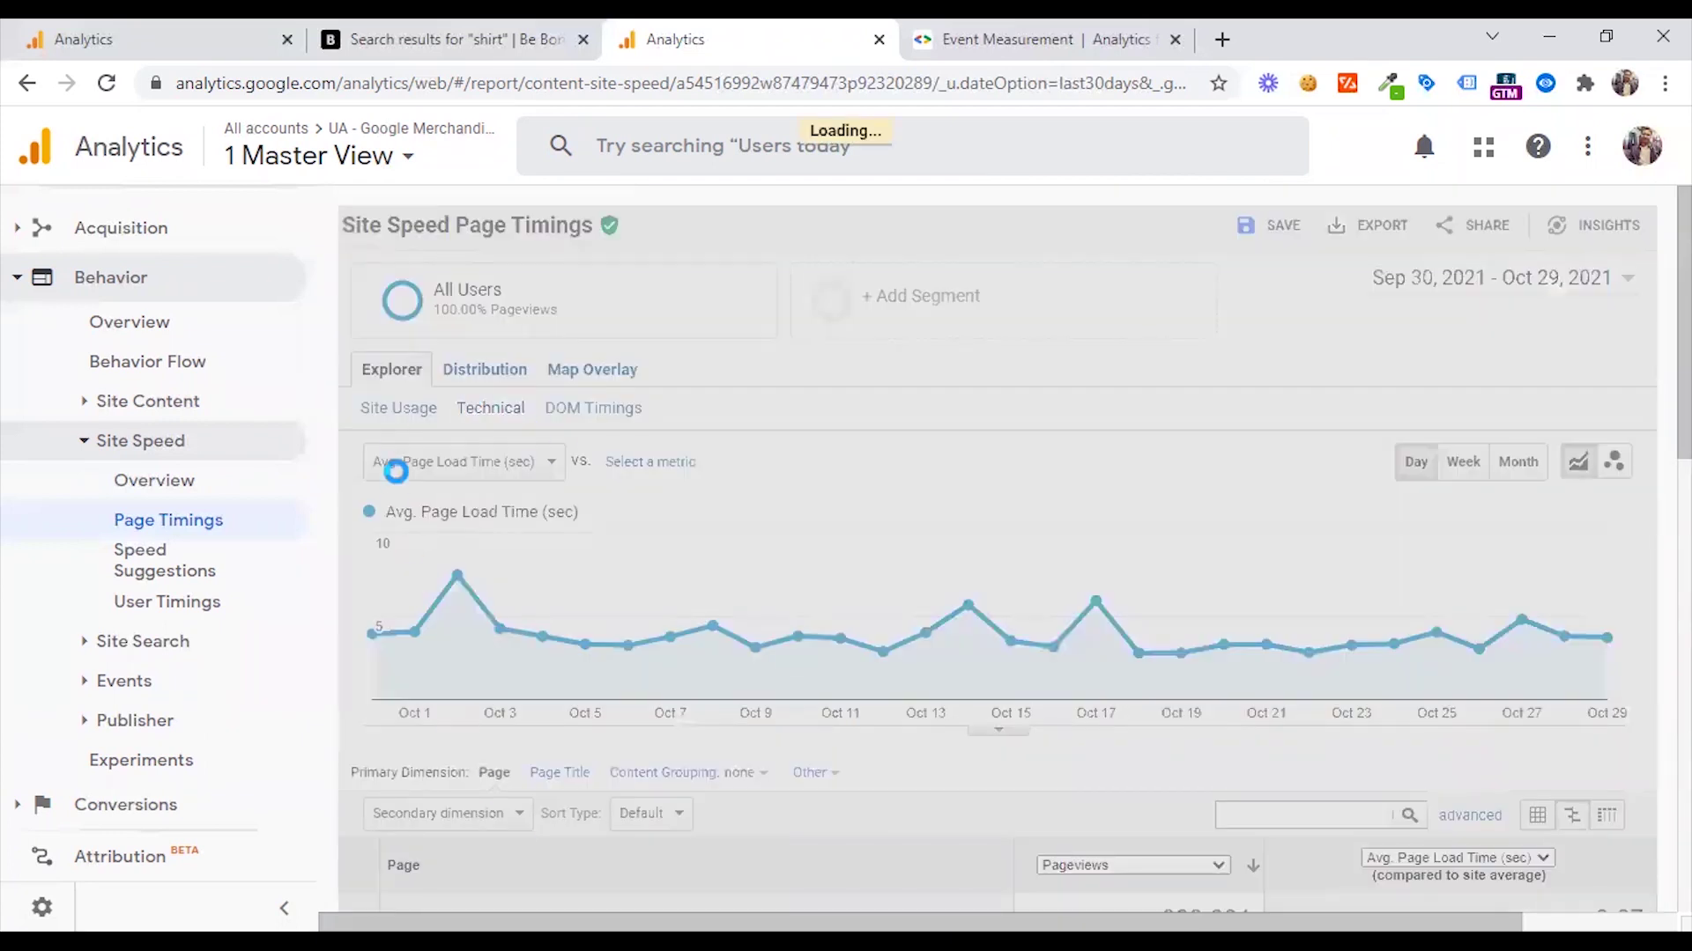
{"action": "scroll", "coordinate": [622, 596], "scroll_direction": "down", "scroll_amount": 4}
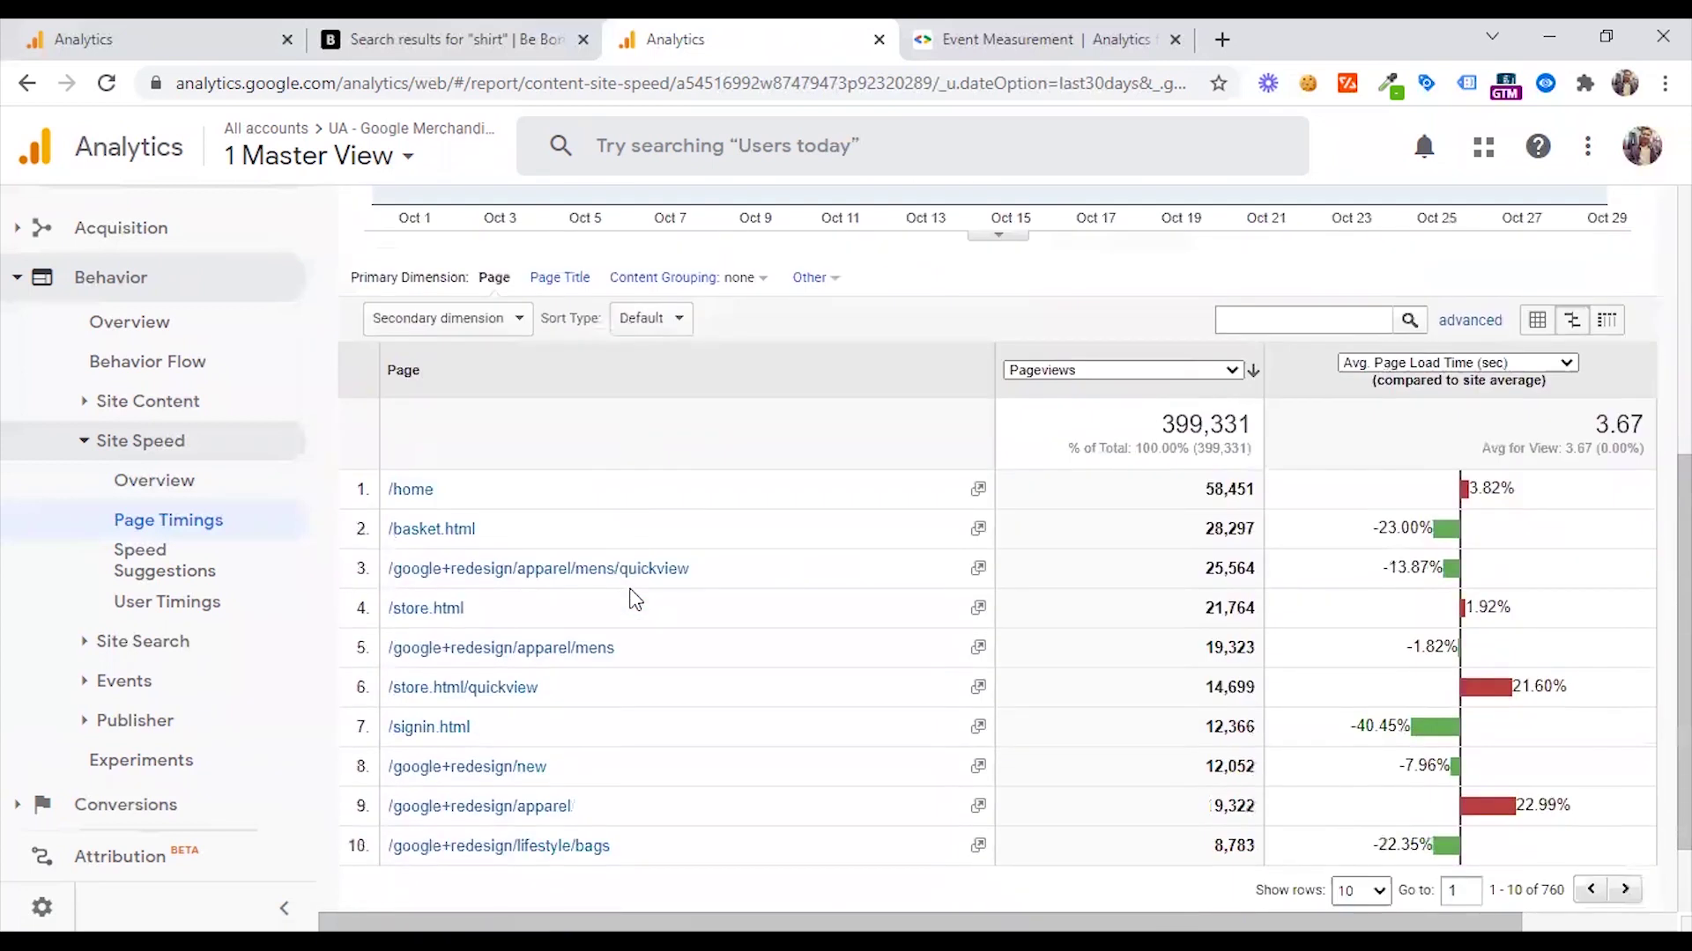
{"action": "scroll", "coordinate": [629, 598], "scroll_direction": "up", "scroll_amount": 4}
{"action": "left_click", "coordinate": [592, 408]}
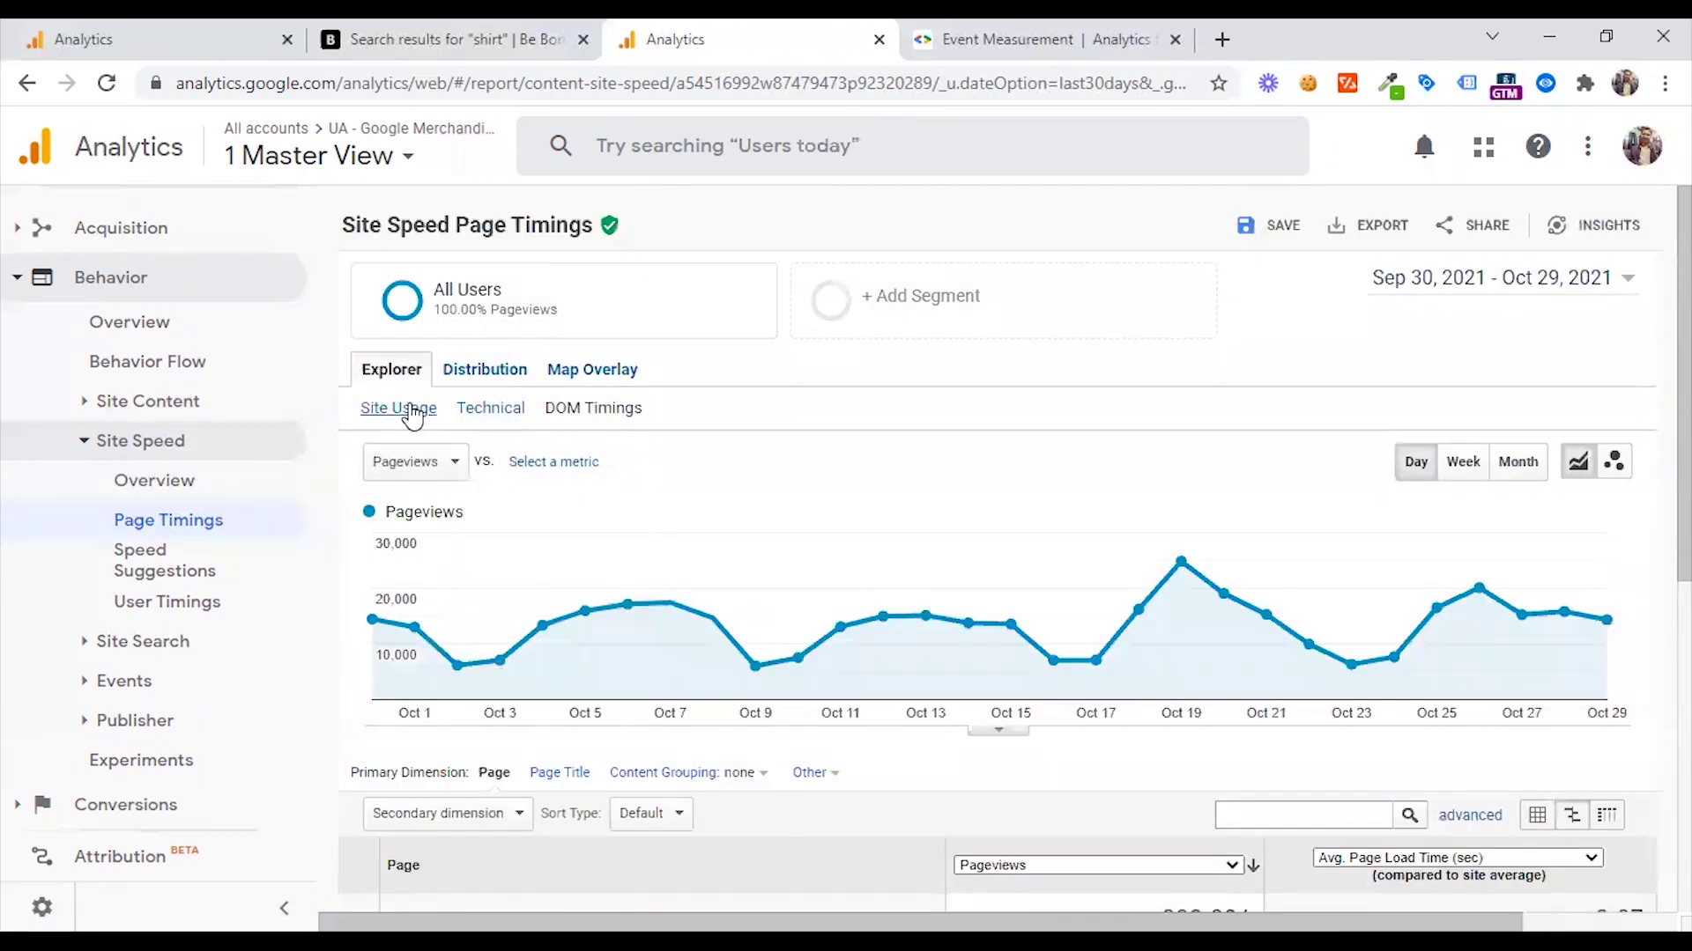
{"action": "left_click", "coordinate": [407, 408]}
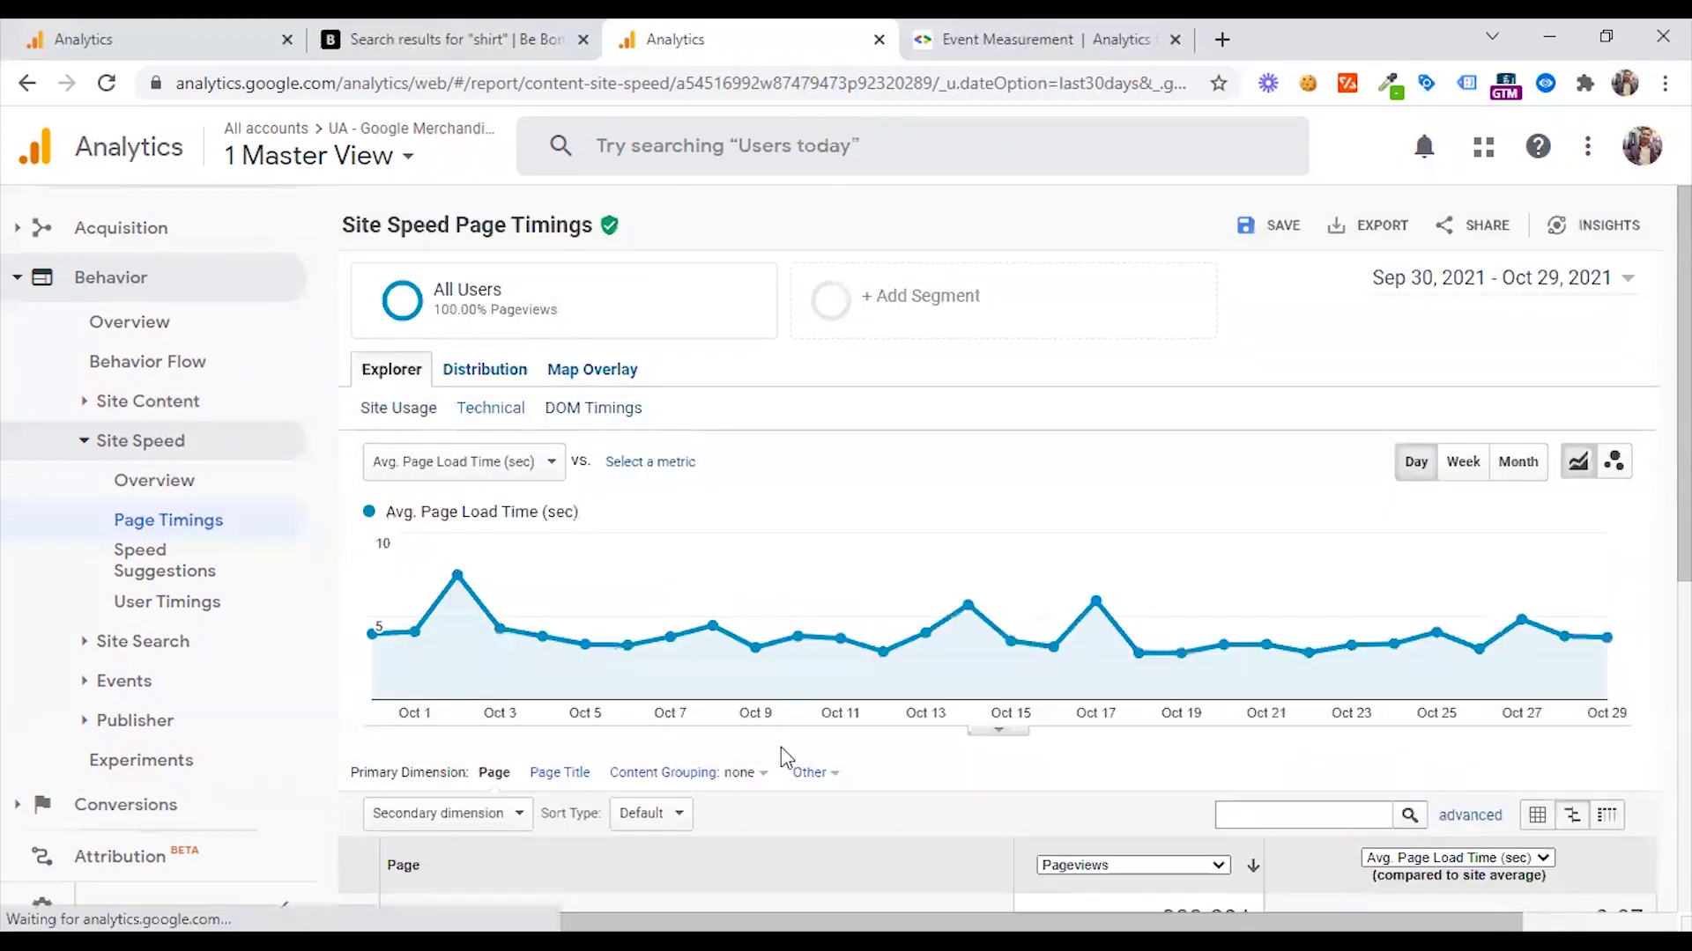
{"action": "scroll", "coordinate": [736, 695], "scroll_direction": "down", "scroll_amount": 1}
{"action": "scroll", "coordinate": [737, 695], "scroll_direction": "down", "scroll_amount": 1}
{"action": "left_click", "coordinate": [559, 524]}
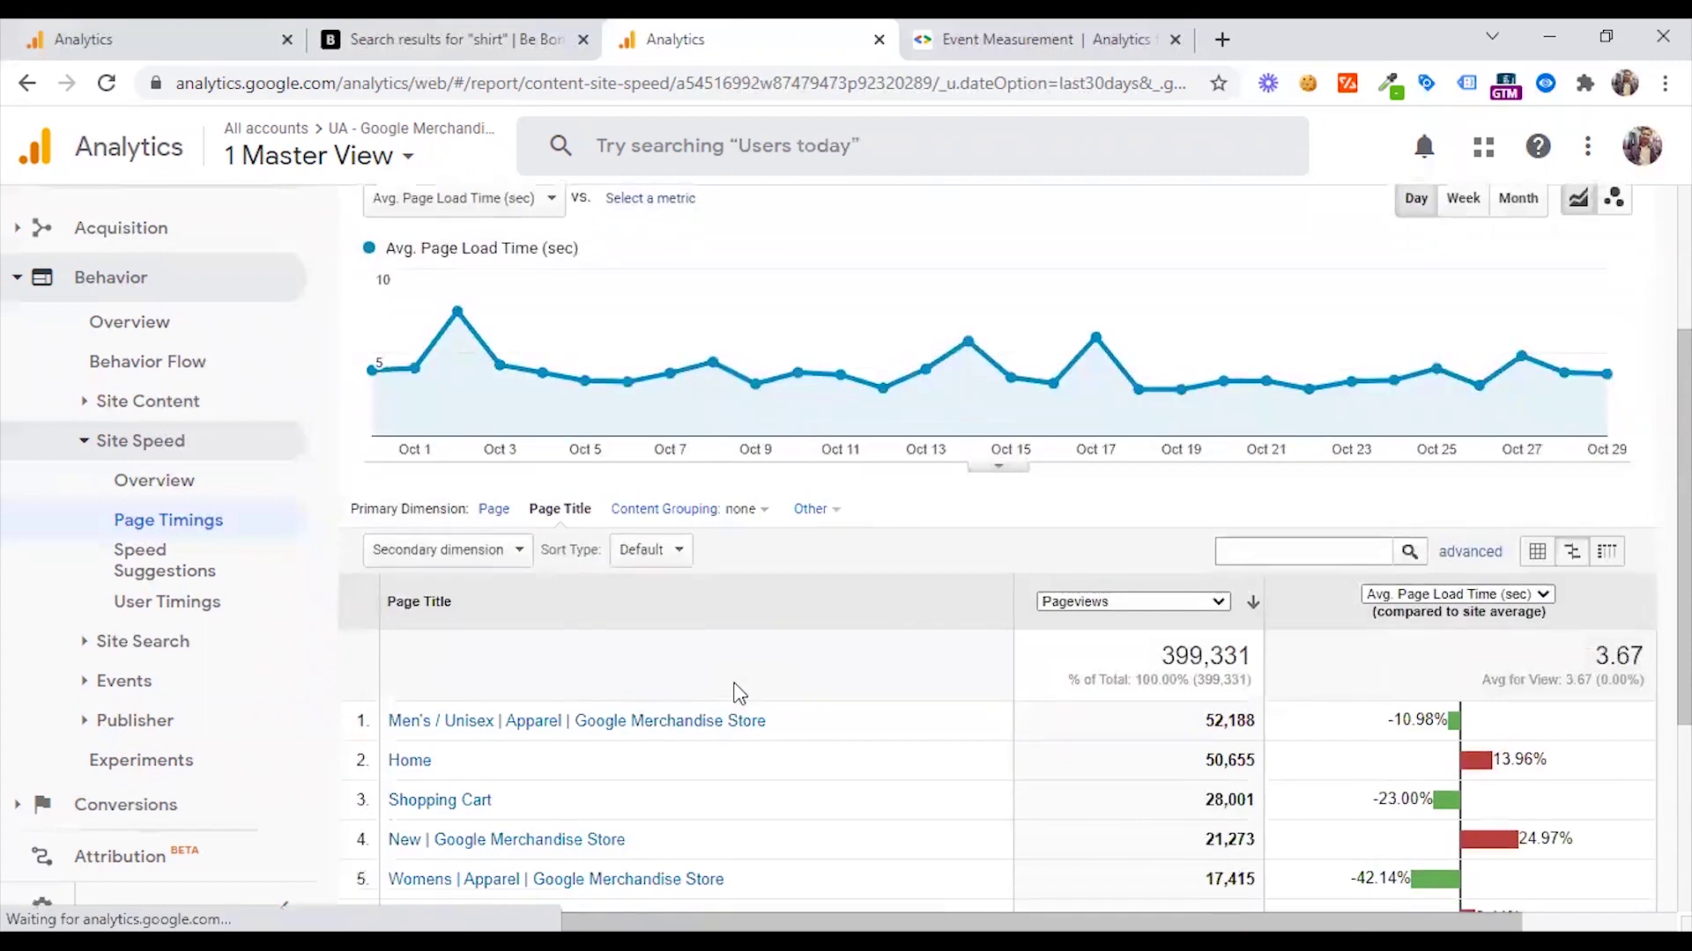
{"action": "scroll", "coordinate": [736, 694], "scroll_direction": "down", "scroll_amount": 2}
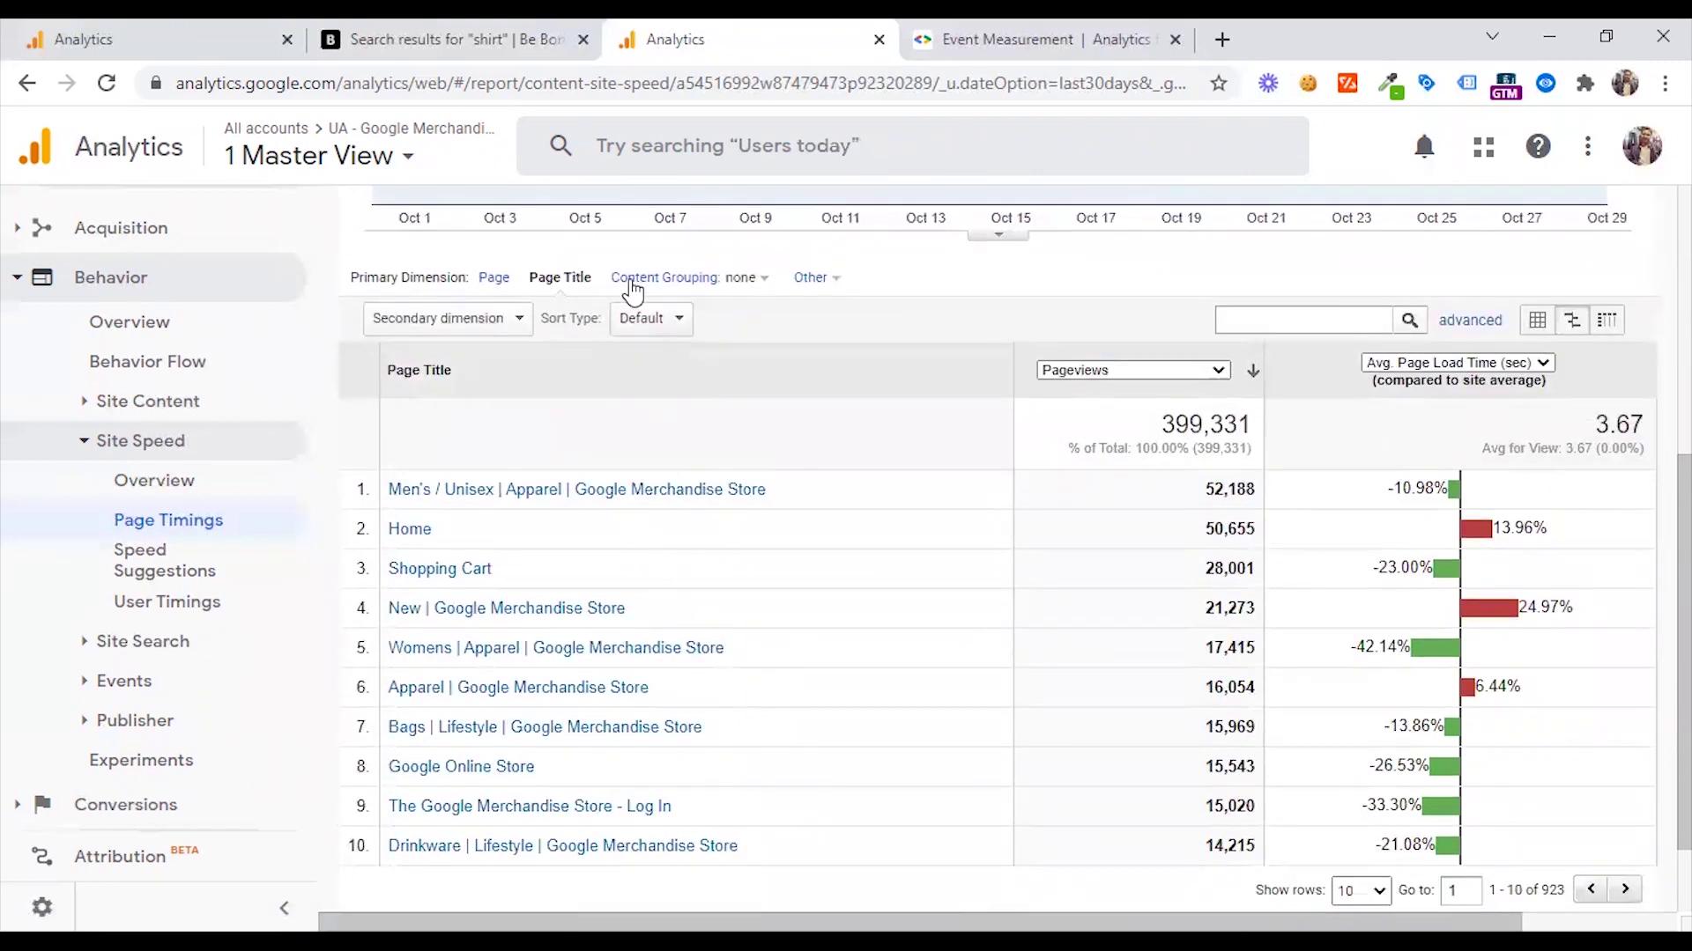
Step: Group the table by Product Categories, then switch to the Site Speed Suggestions report
{"action": "left_click", "coordinate": [710, 292]}
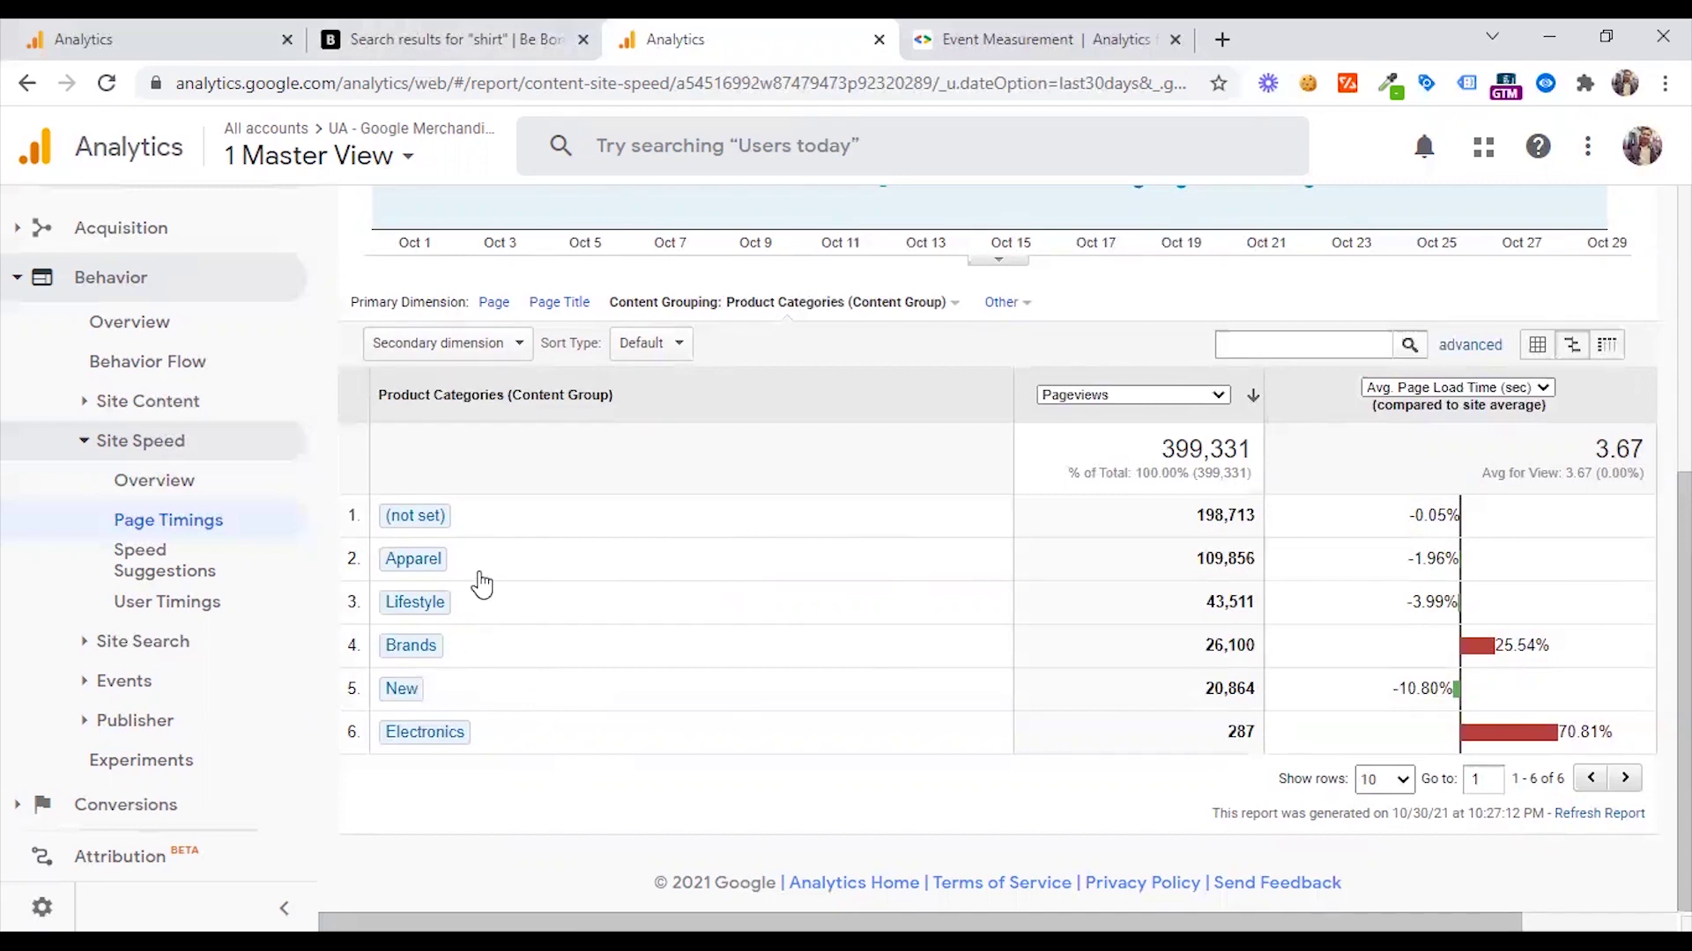
{"action": "left_click", "coordinate": [140, 560]}
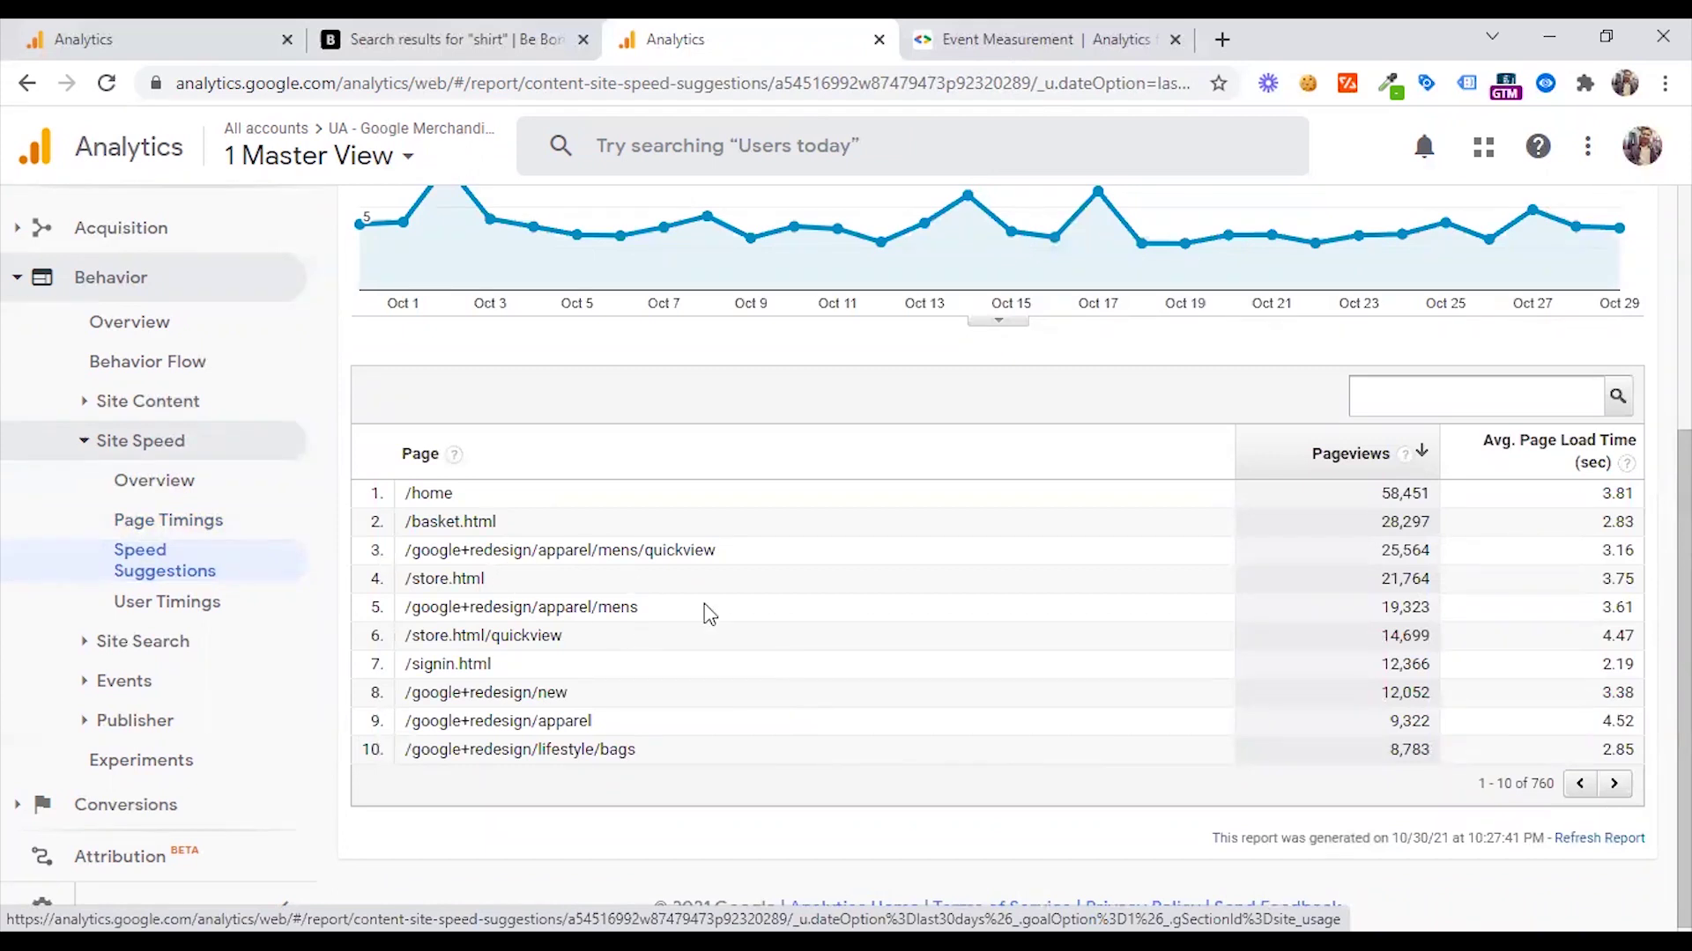
{"action": "scroll", "coordinate": [707, 612], "scroll_direction": "up", "scroll_amount": 3}
Step: Check the chart's metric options, page the suggestions table, and view the User Timings report
{"action": "left_click", "coordinate": [482, 418]}
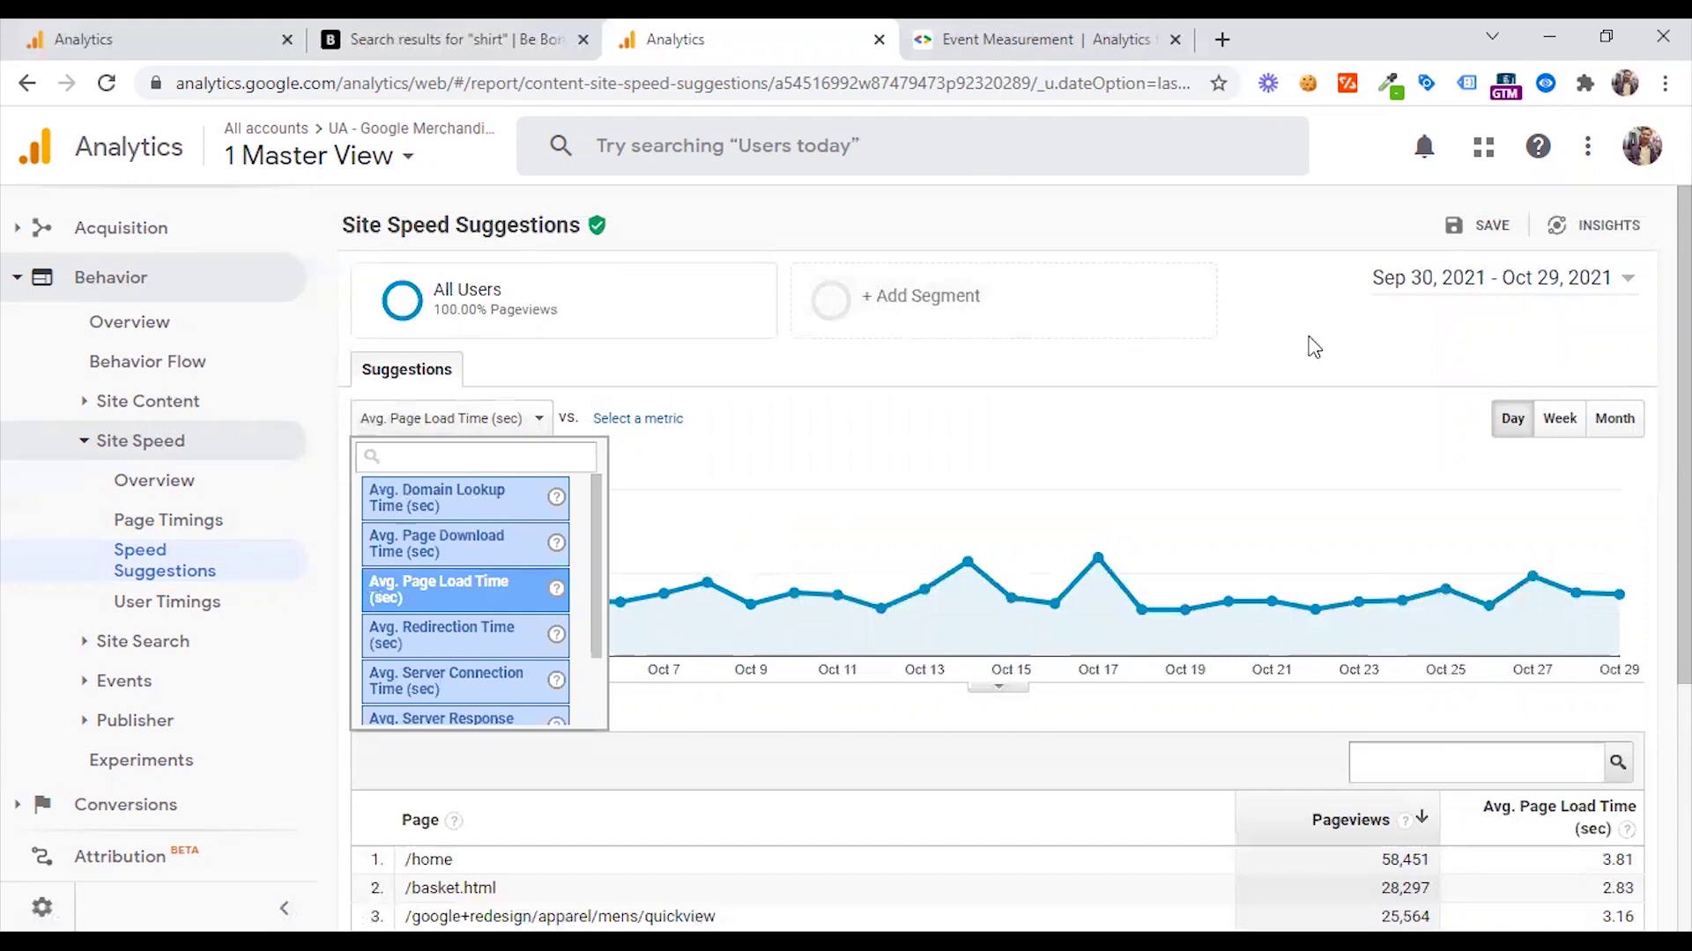
{"action": "scroll", "coordinate": [1313, 347], "scroll_direction": "down", "scroll_amount": 3}
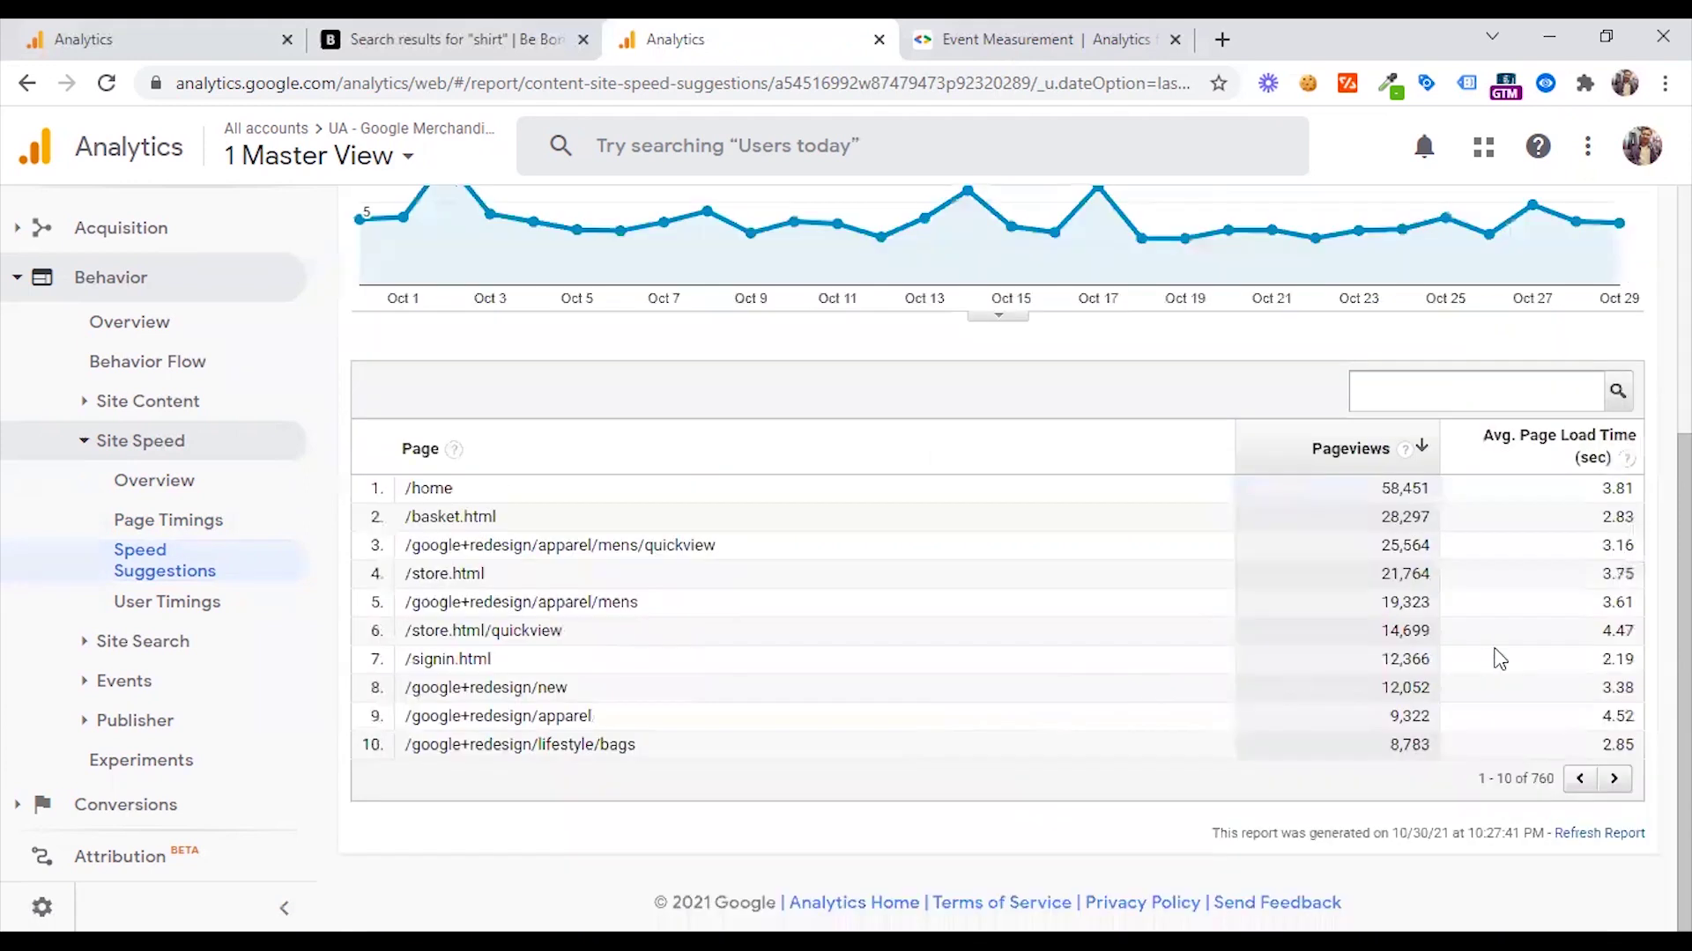
{"action": "left_click", "coordinate": [1613, 778]}
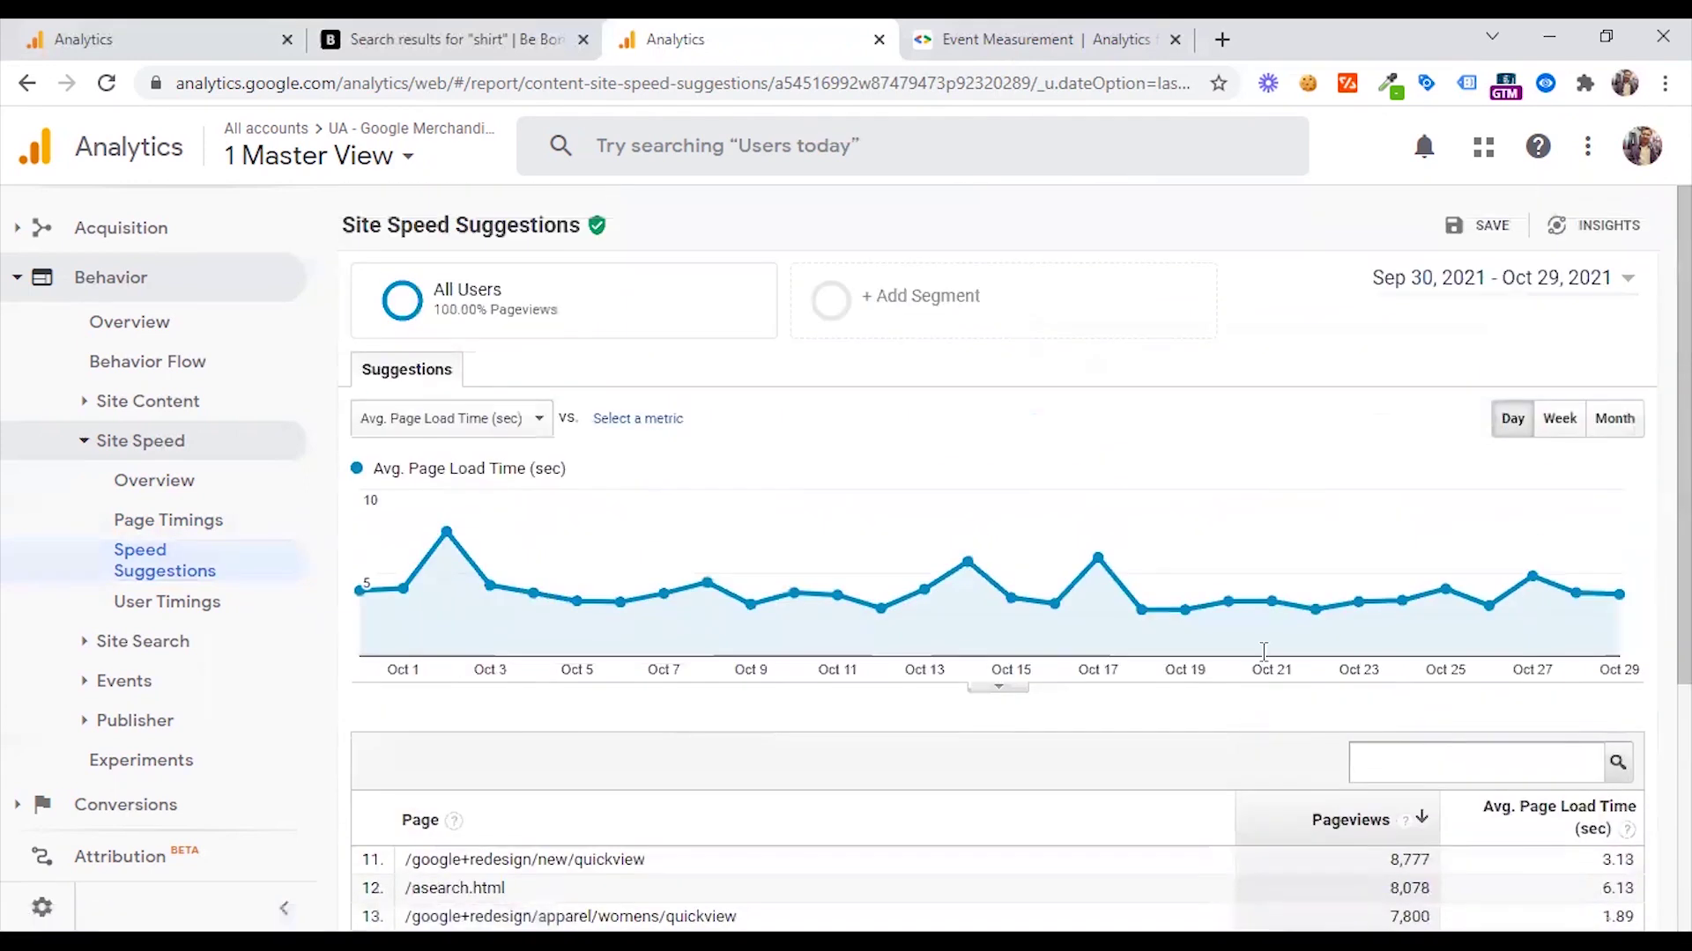
{"action": "scroll", "coordinate": [887, 700], "scroll_direction": "down", "scroll_amount": 3}
{"action": "left_click", "coordinate": [265, 609]}
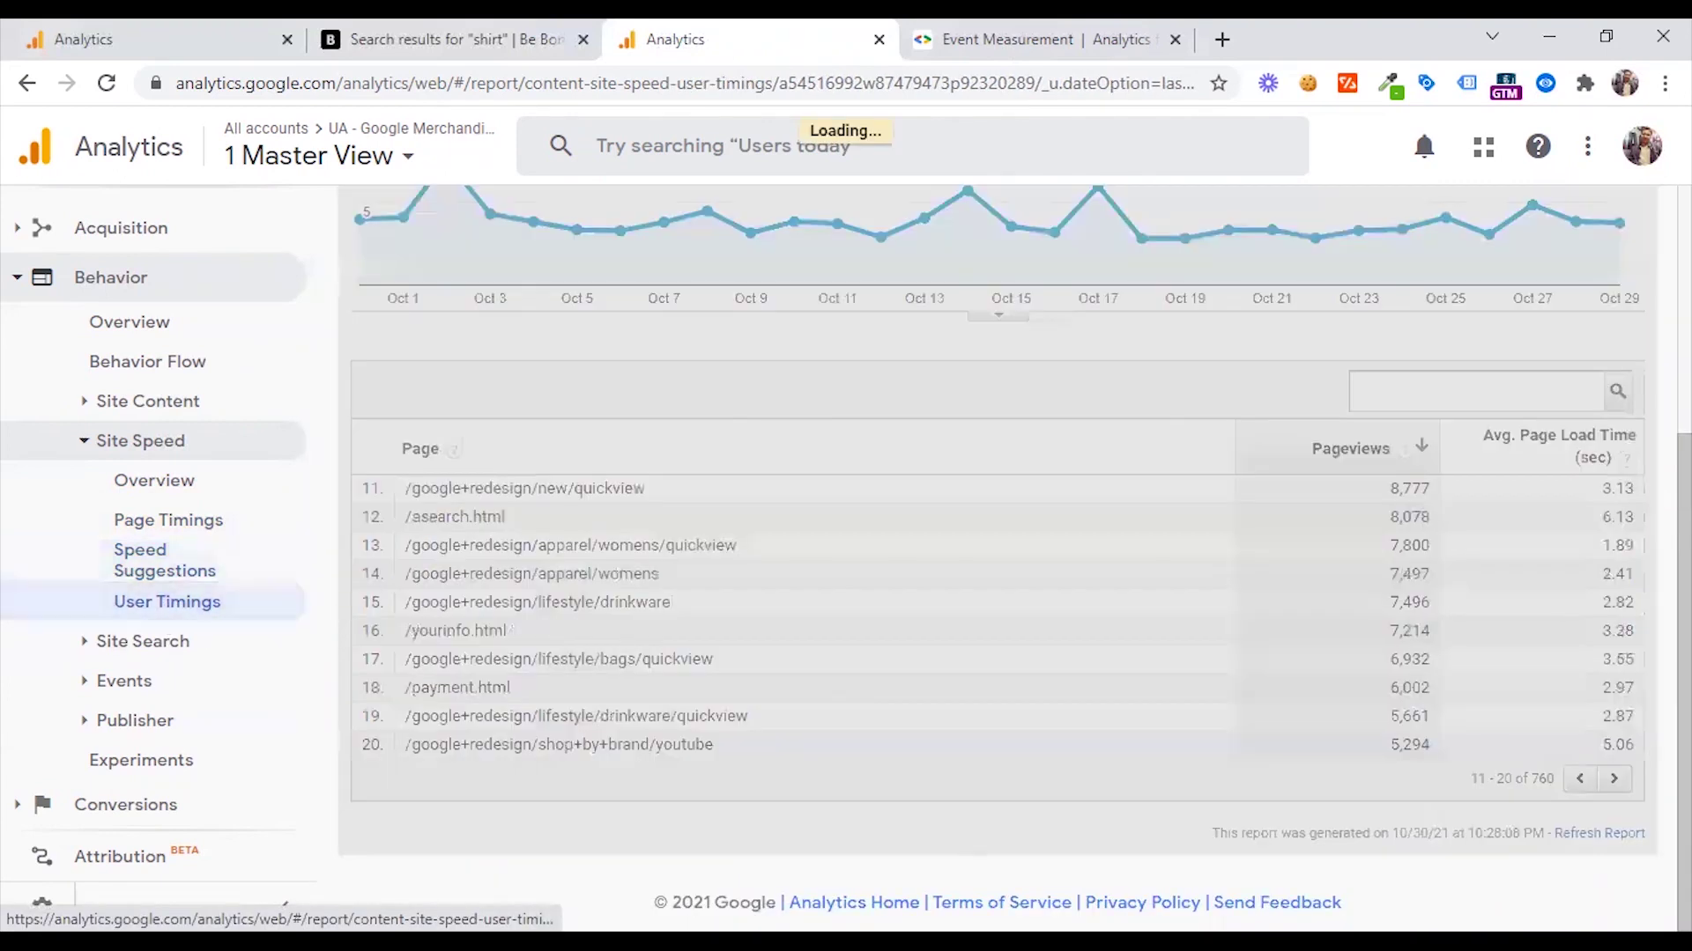
{"action": "scroll", "coordinate": [616, 517], "scroll_direction": "down", "scroll_amount": 2}
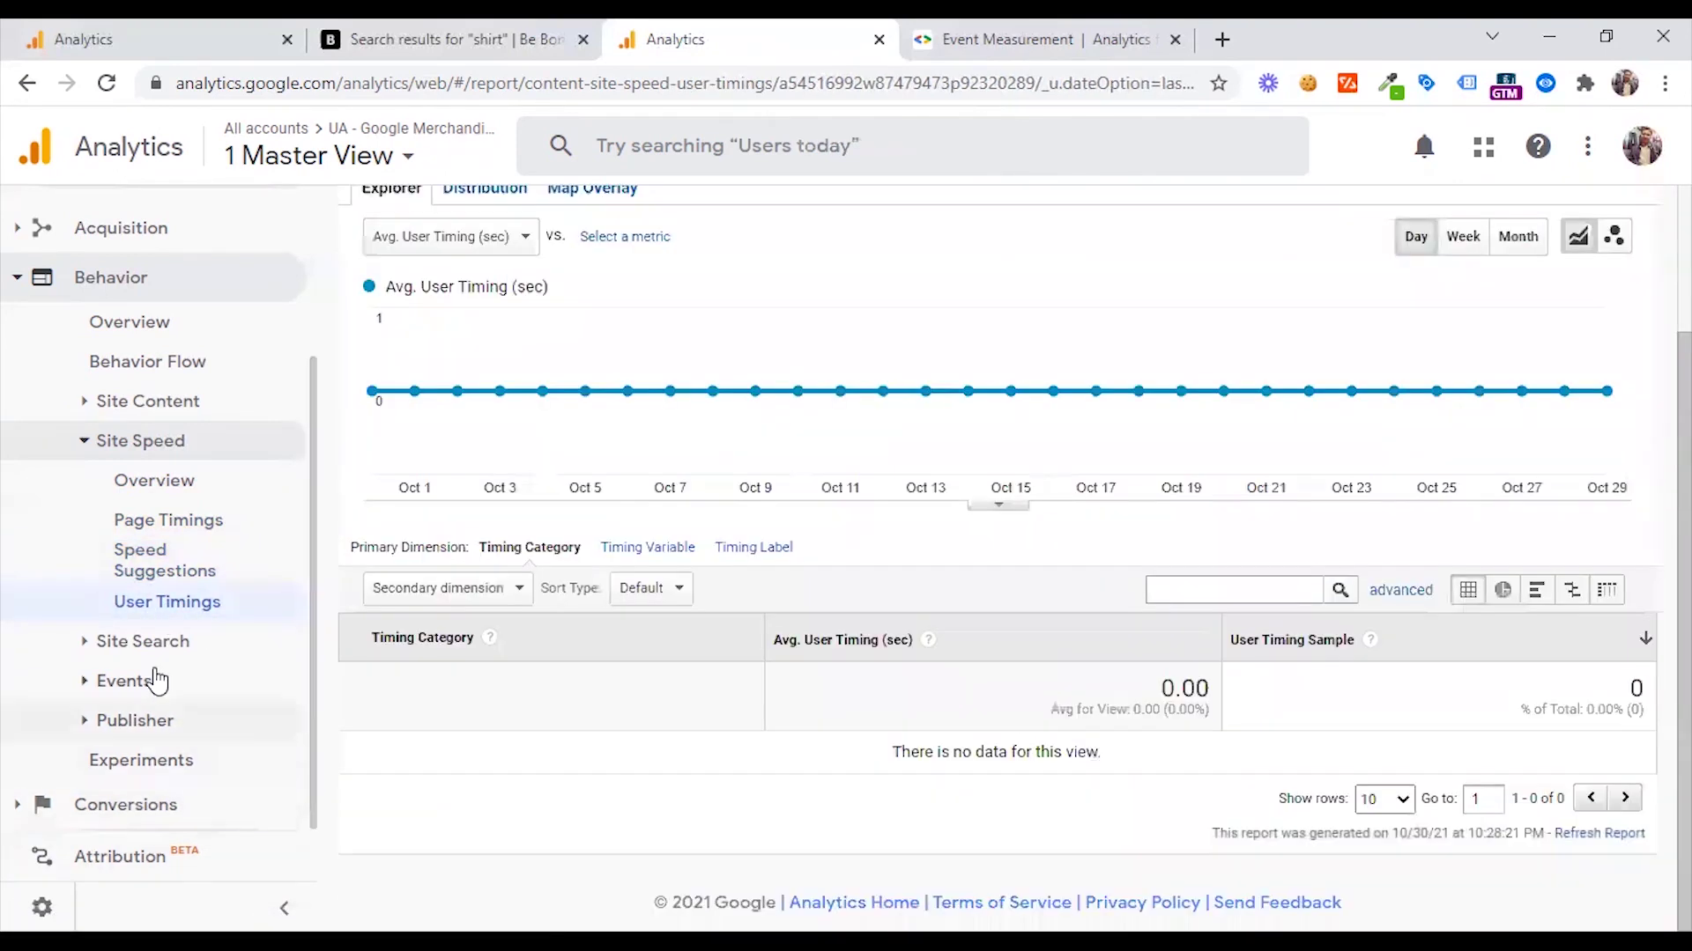
Step: Visit Site Search Usage, the Events Overview (122,878 total events), then the Experiments report
{"action": "left_click", "coordinate": [148, 642]}
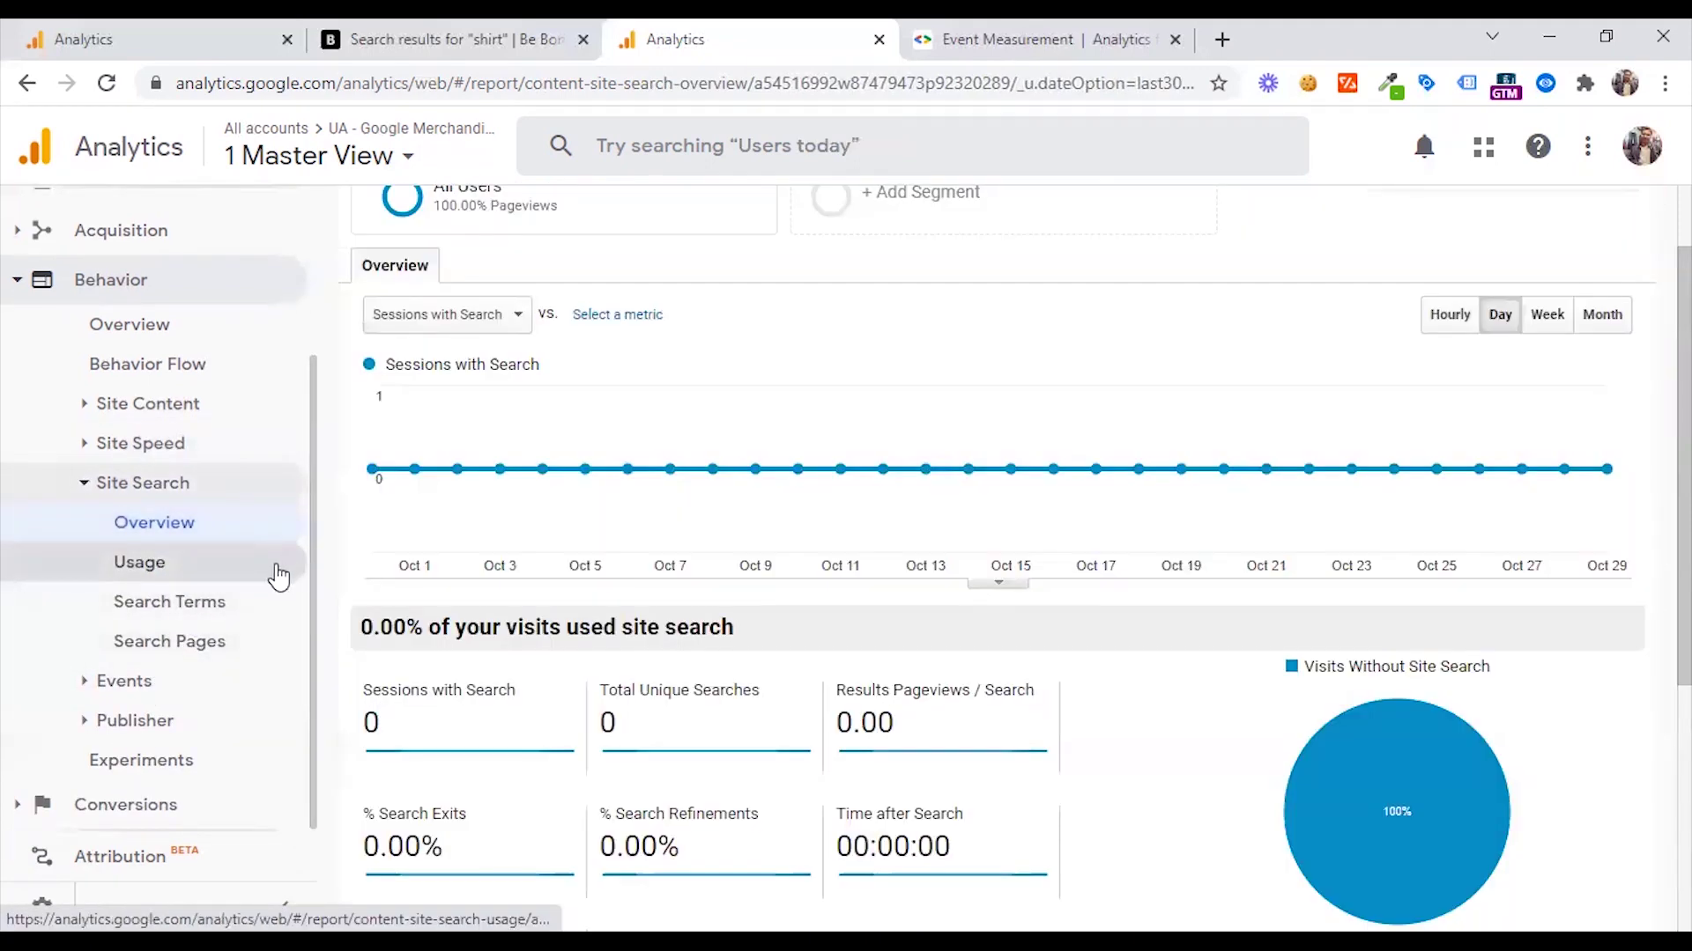
{"action": "scroll", "coordinate": [226, 575], "scroll_direction": "down", "scroll_amount": 3}
{"action": "left_click", "coordinate": [166, 571]}
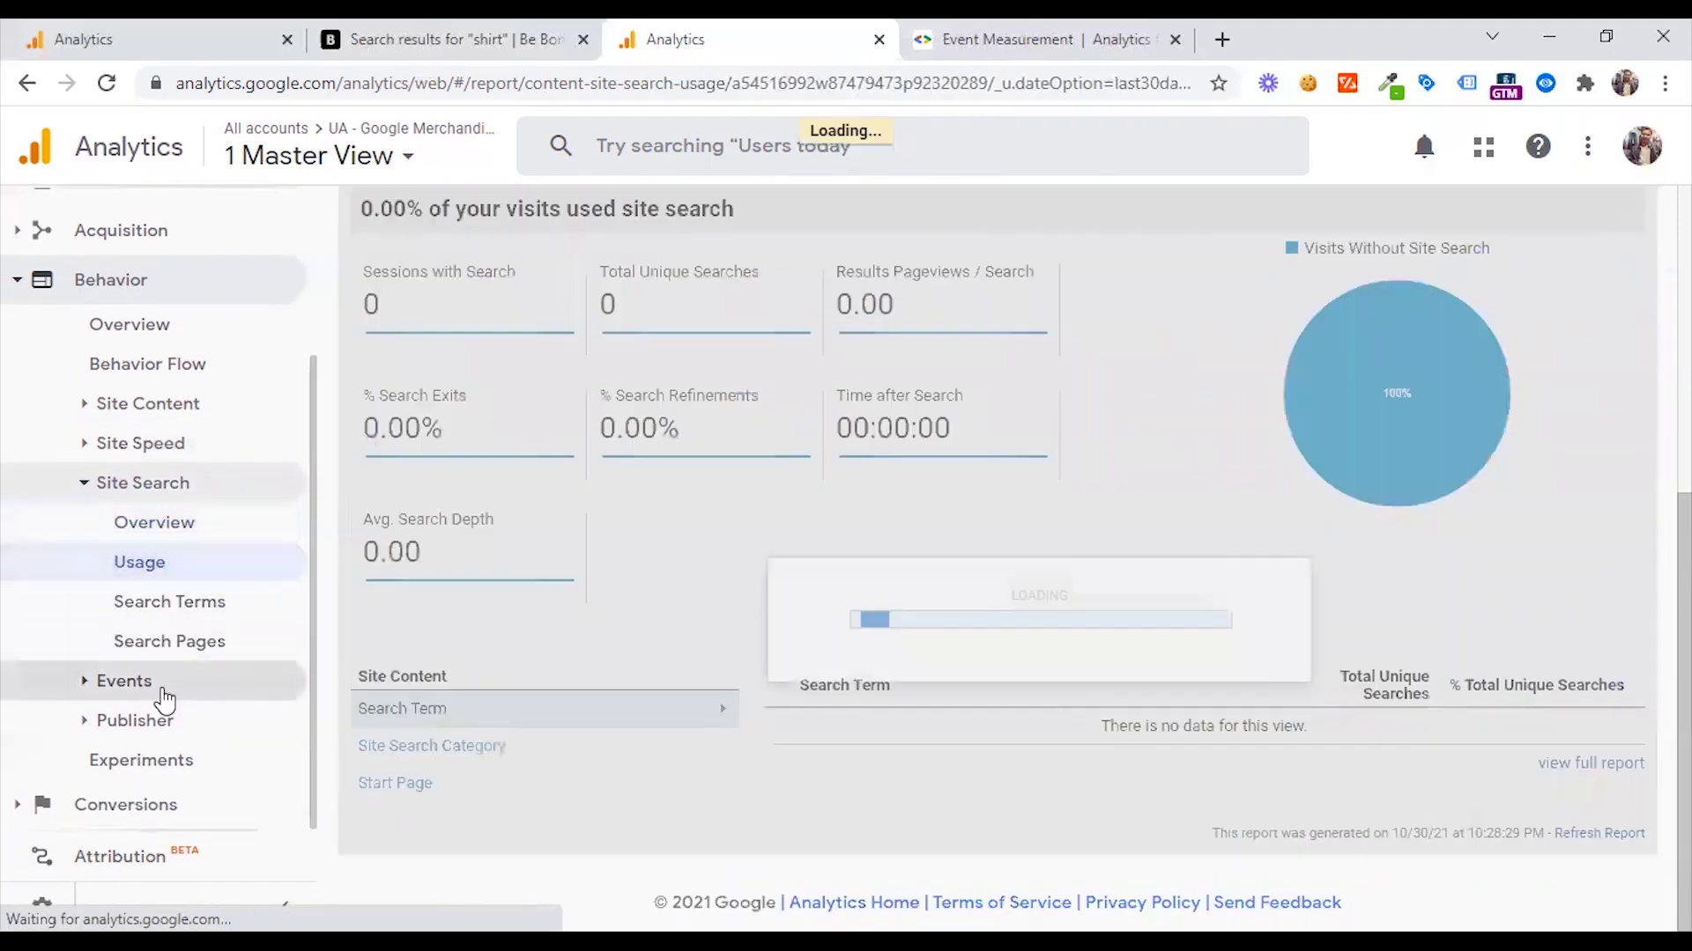
{"action": "left_click", "coordinate": [161, 685]}
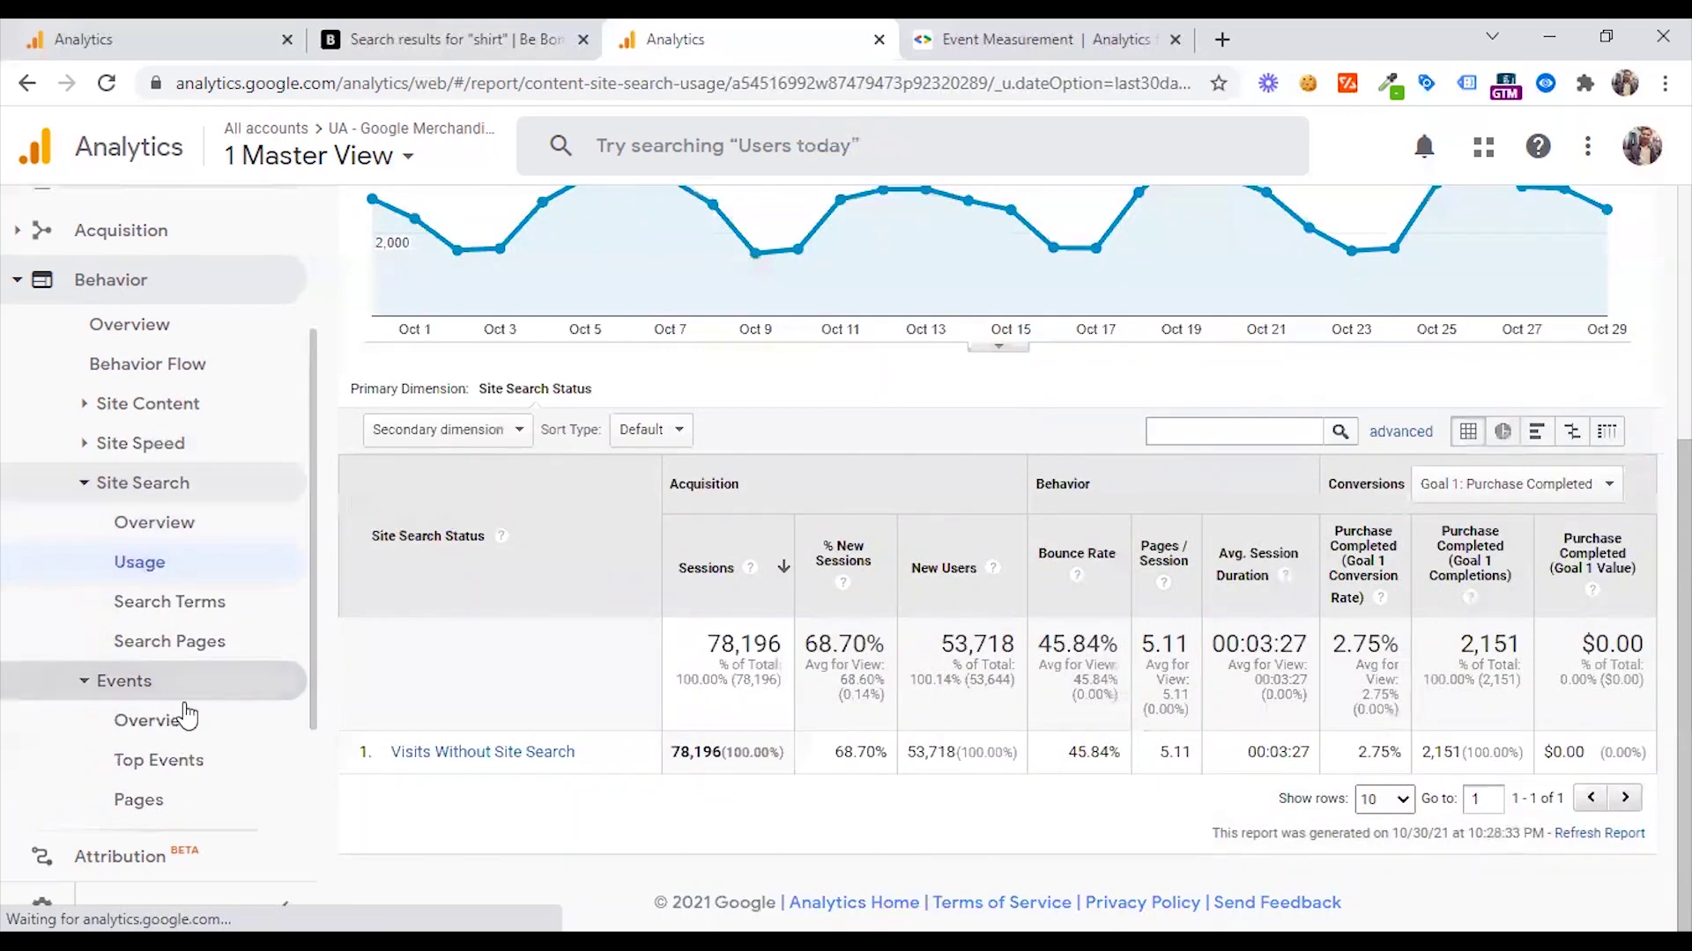
{"action": "left_click", "coordinate": [185, 715]}
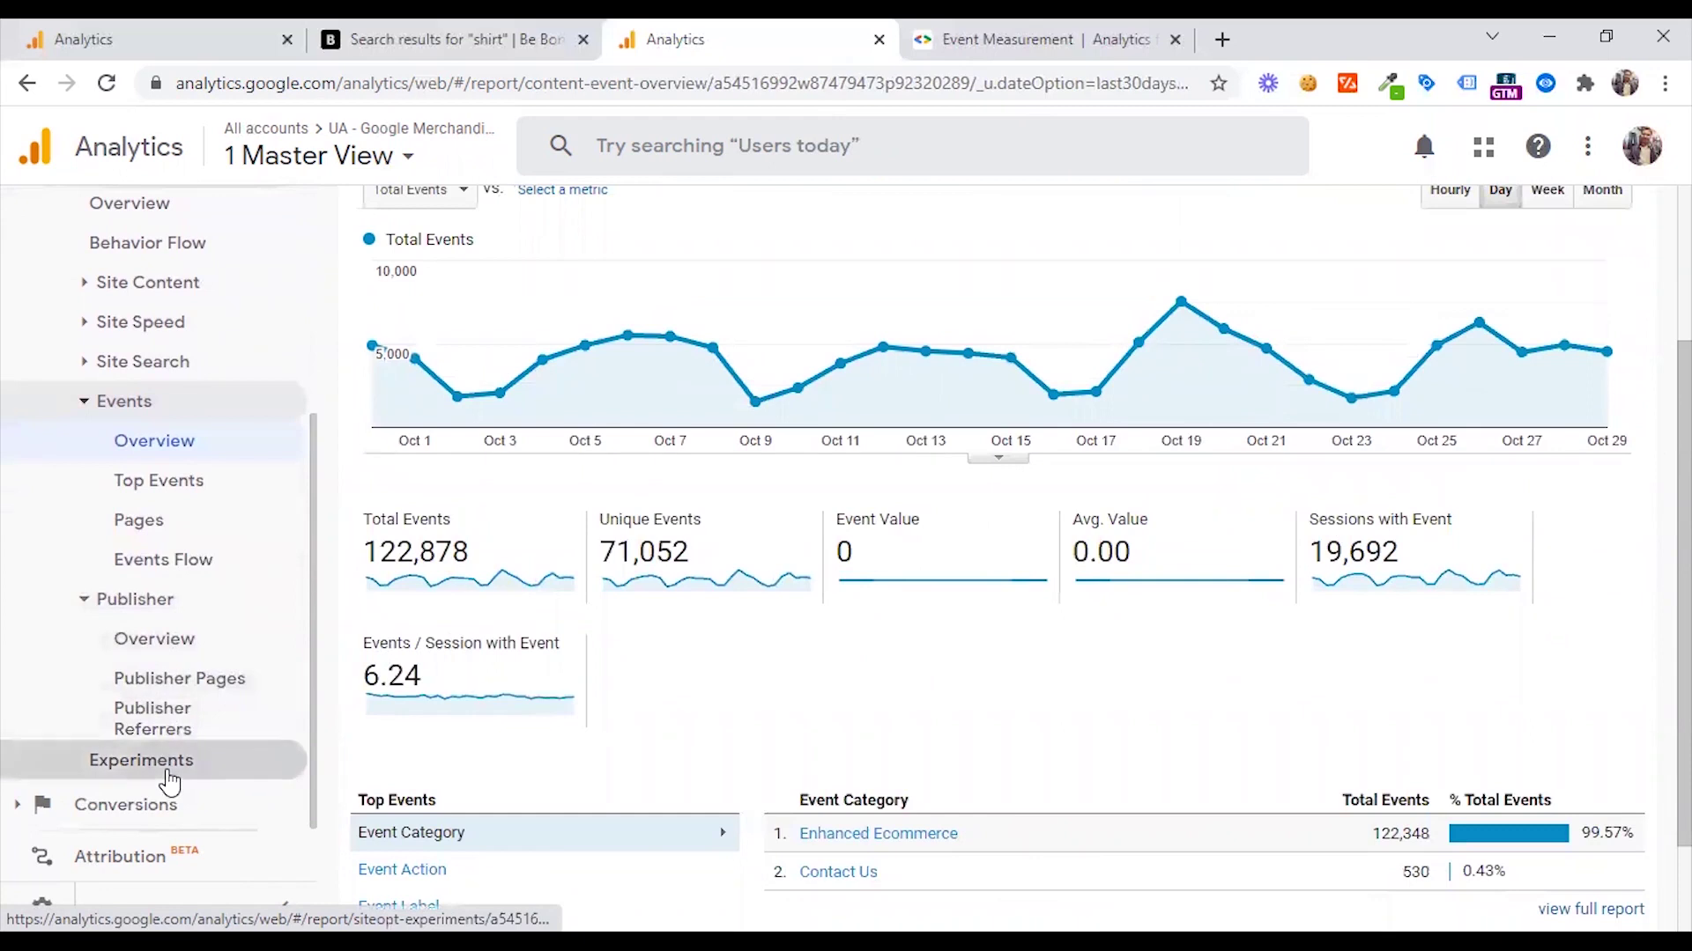
{"action": "left_click", "coordinate": [141, 761]}
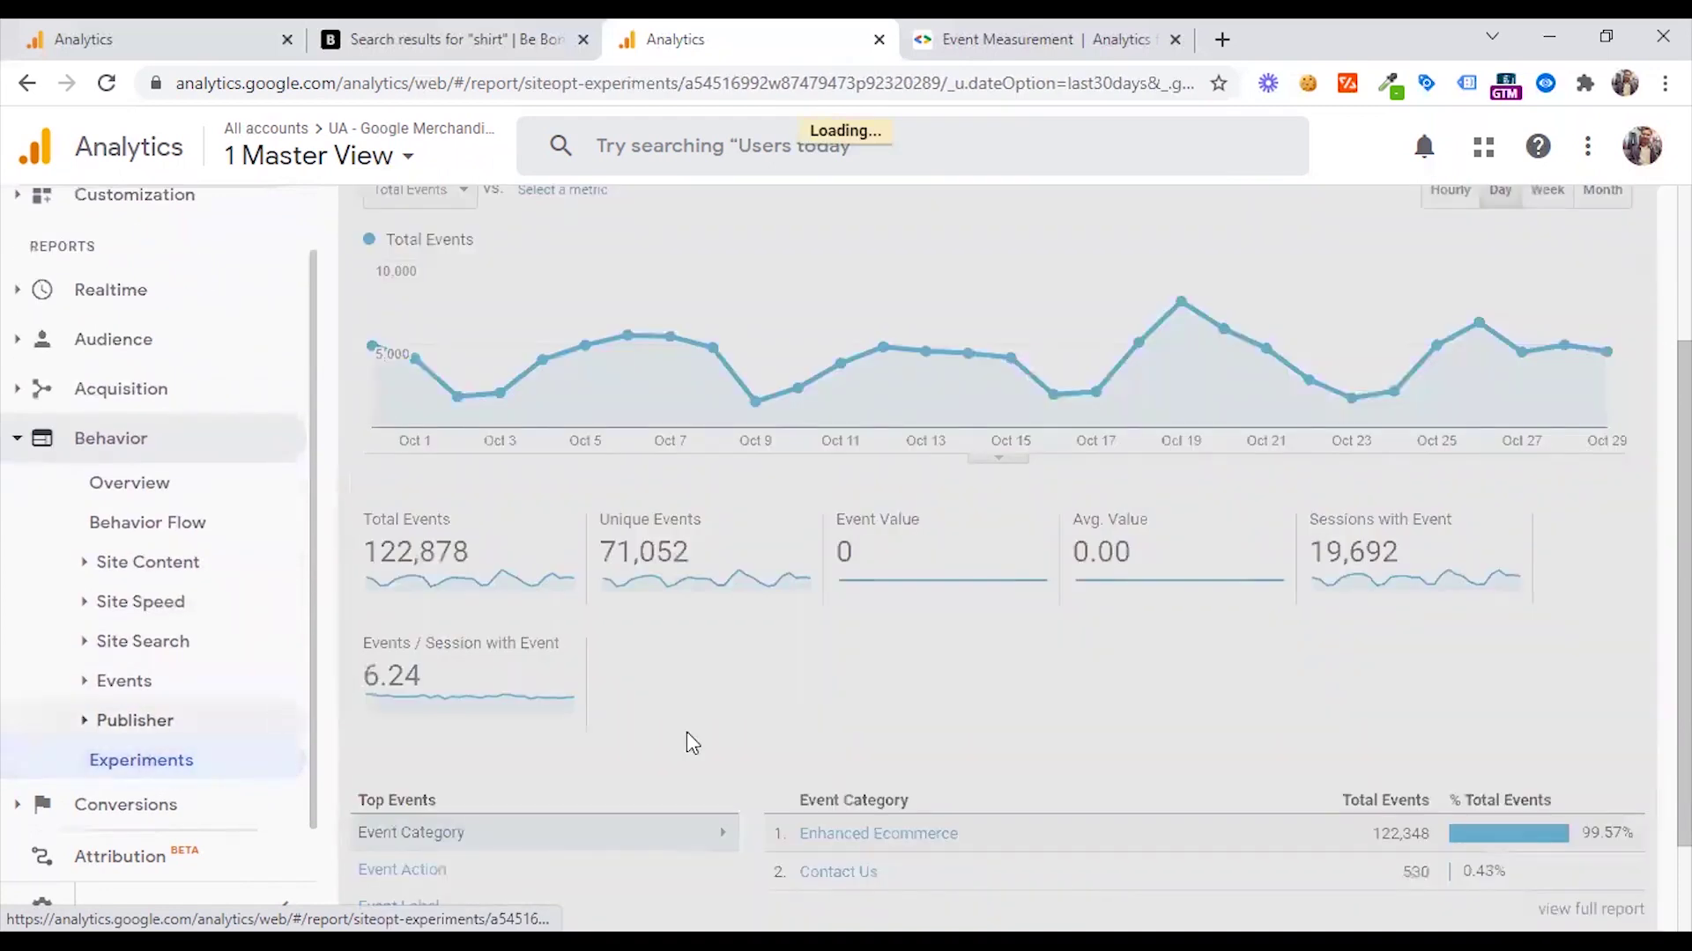